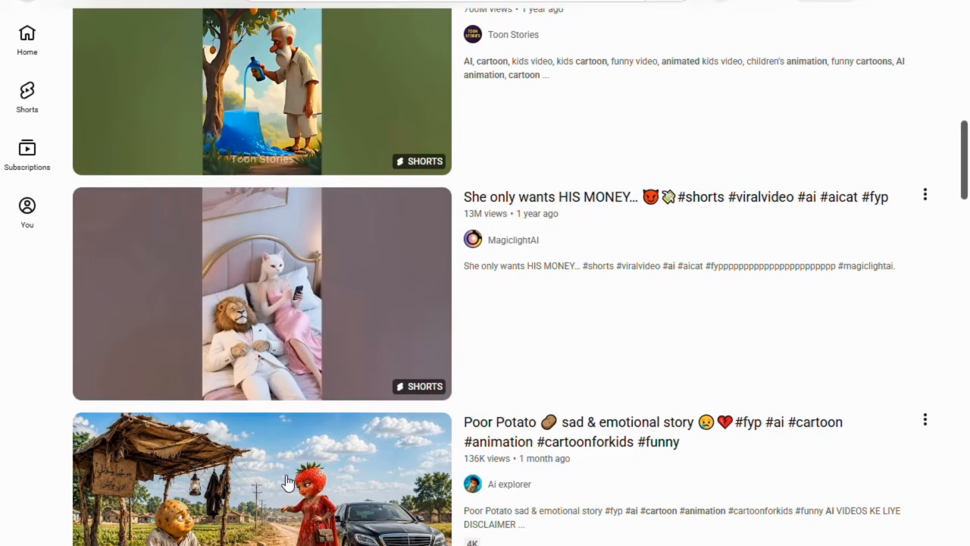
Preview the AI cartoon animation videos in the YouTube search results.
mouse_move(289, 482)
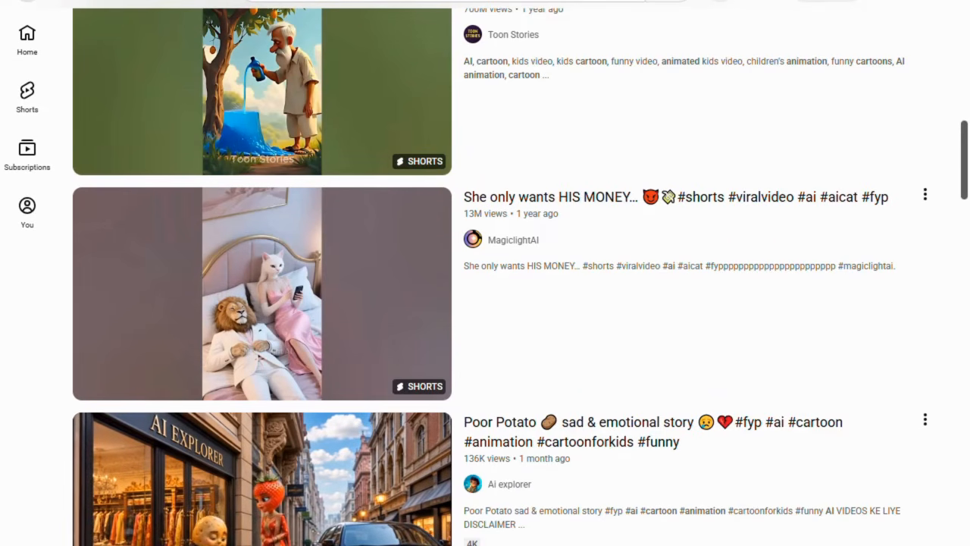
mouse_move(269, 118)
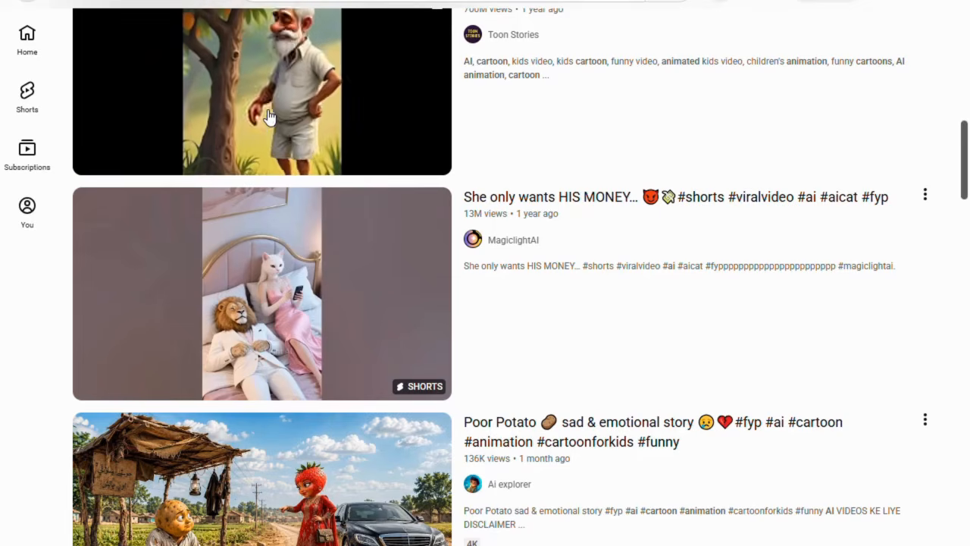
mouse_move(269, 362)
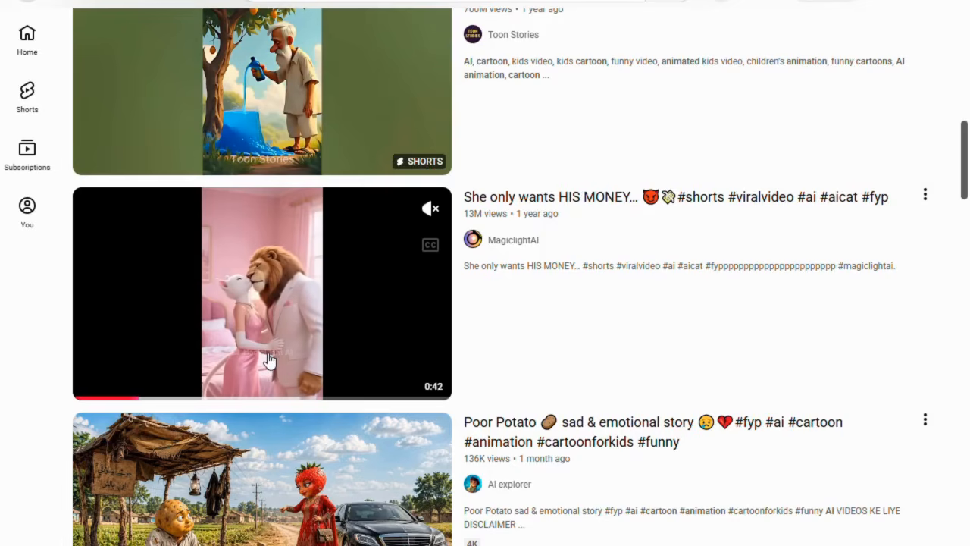
mouse_move(280, 440)
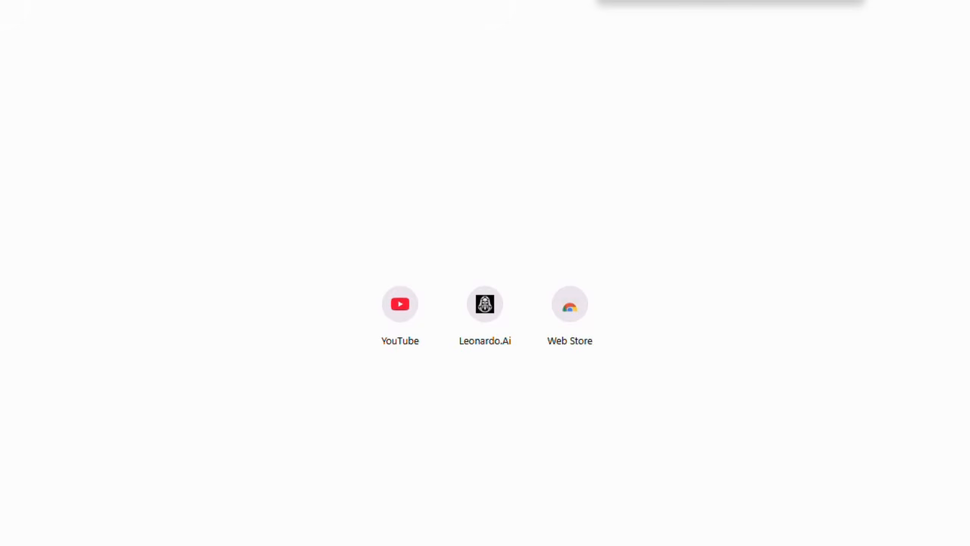
Search the web for "chat gpt" and open the ChatGPT website from the results.
text(chat g)
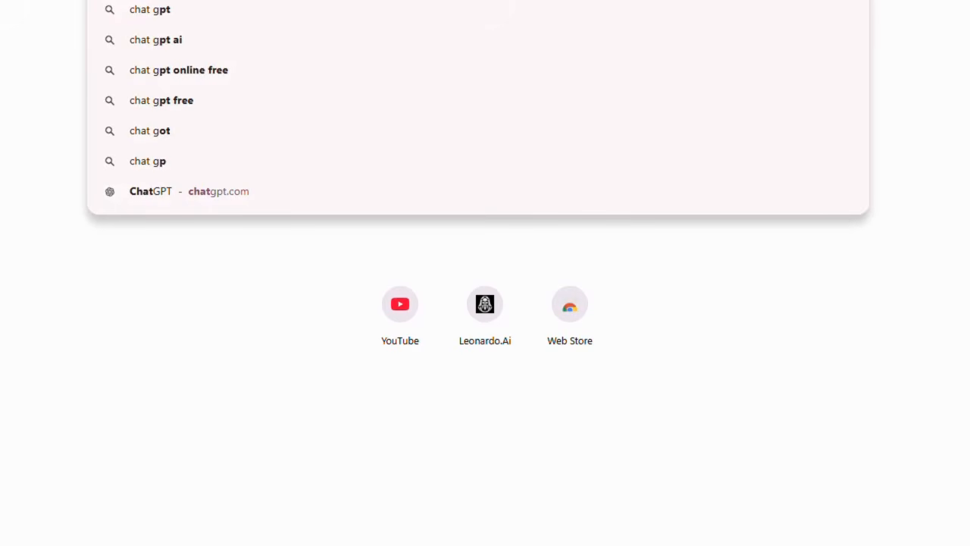
text(pt)
key(Return)
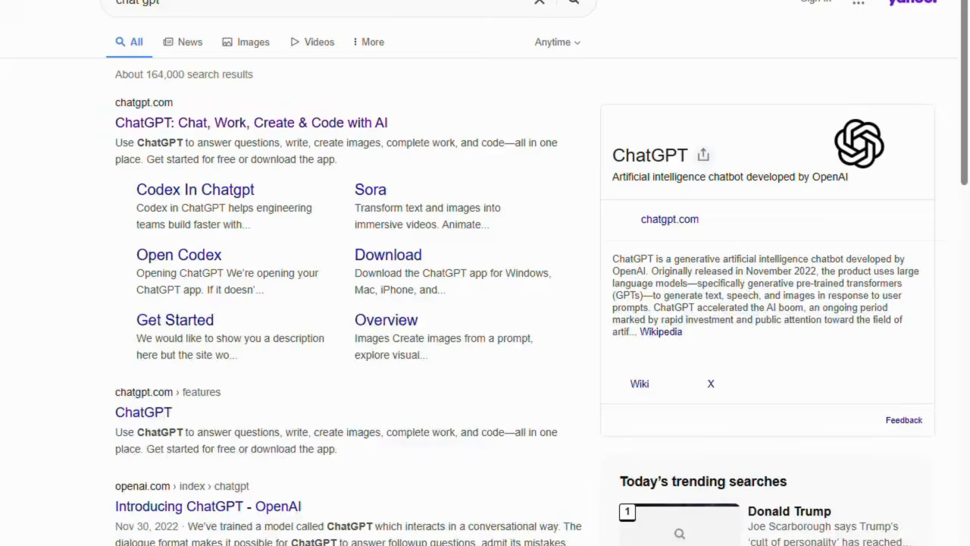
click(172, 129)
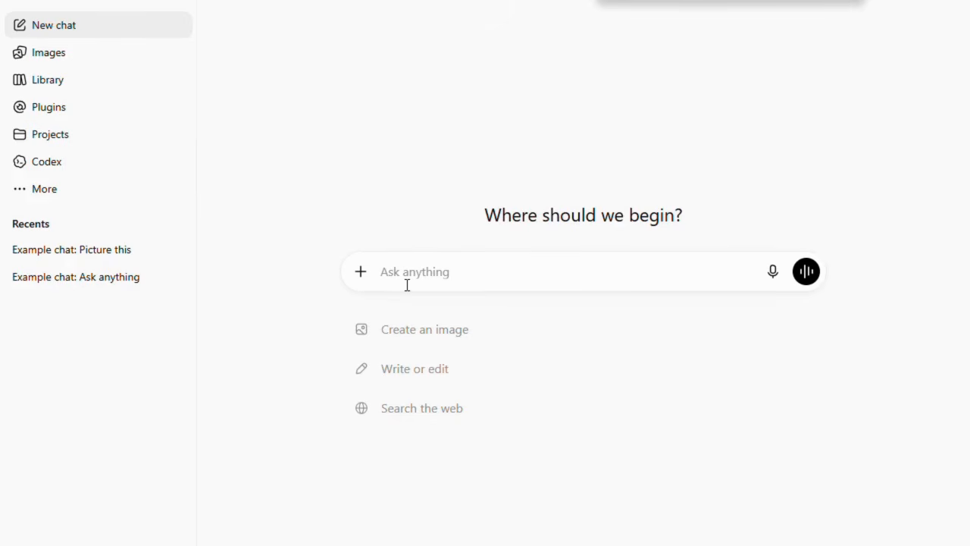
Begin the chat prompt with "please create a short cartoon story about a cute rabbit.".
text(pleasr)
key(BackSpace)
text(e)
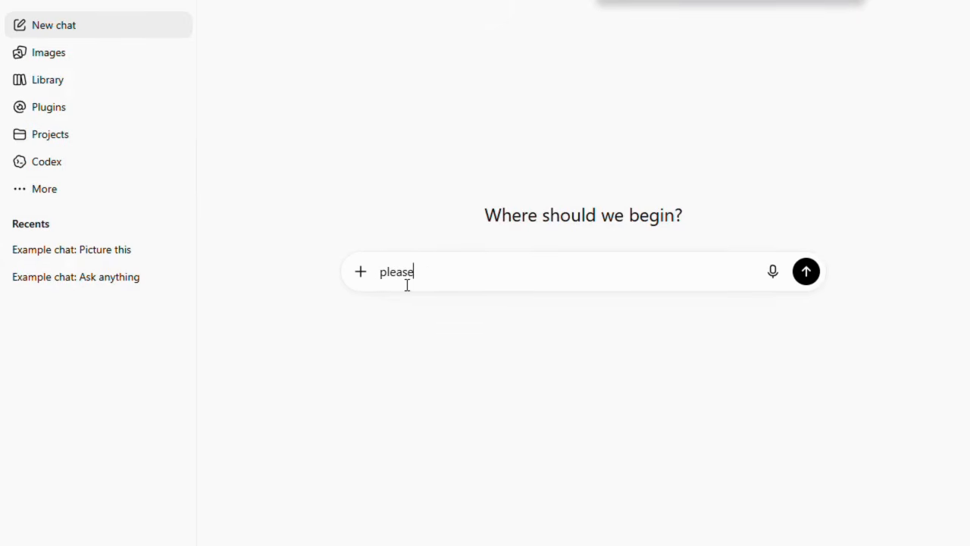
text( create a short carto)
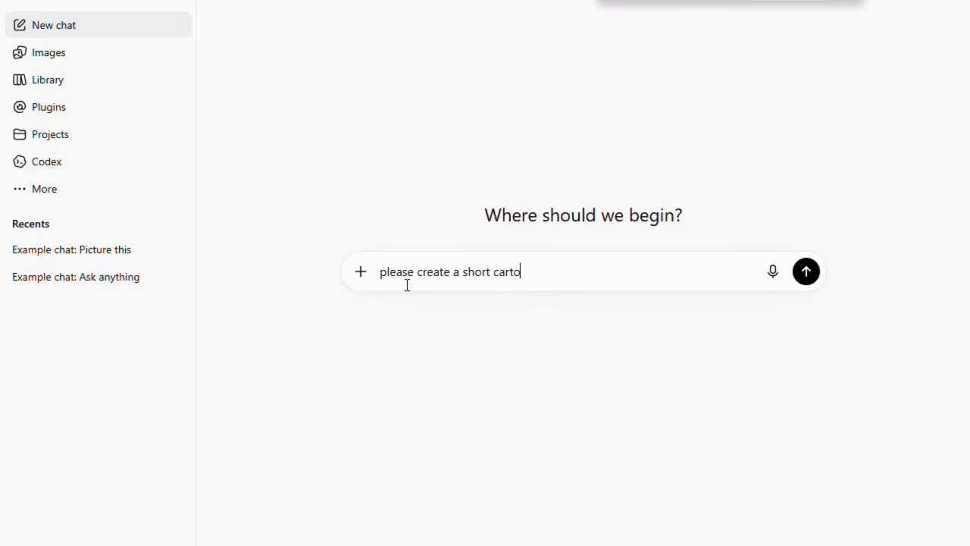
text(on stary)
key(BackSpace)
key(BackSpace)
key(BackSpace)
key(BackSpace)
text(tory about)
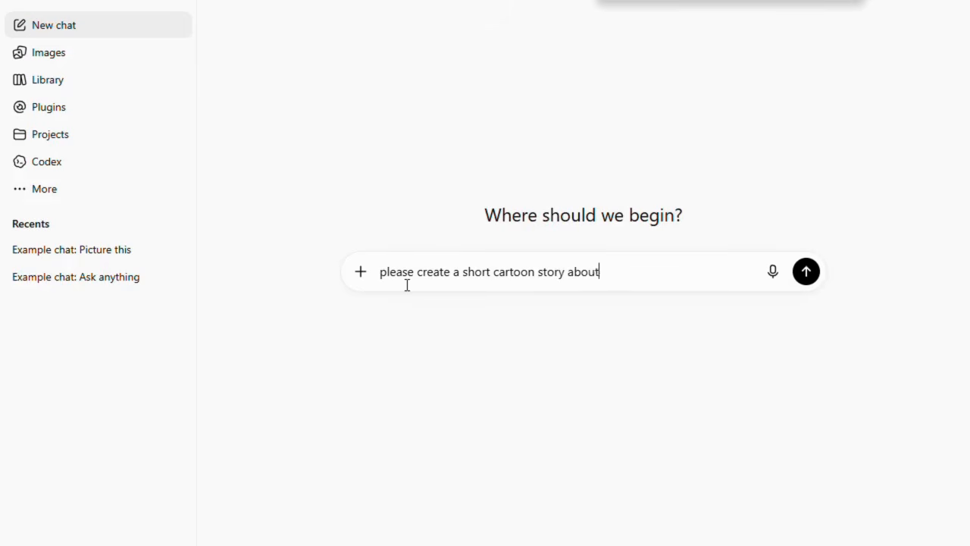
text( a cute rabbit.)
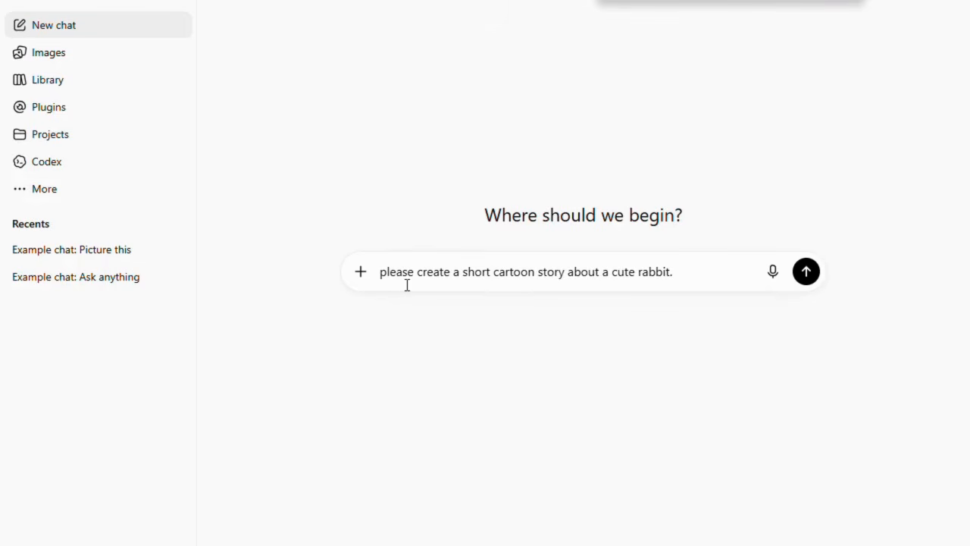
Extend the prompt with "also create with necessary prompts for that. create from 3d cartoon animation" and send it.
text( also create a with ne)
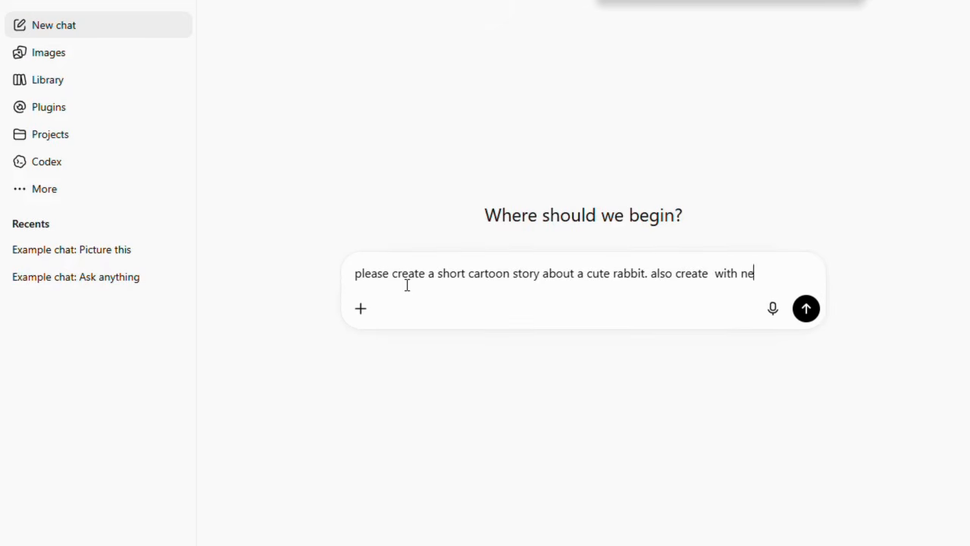
text(cessary prom)
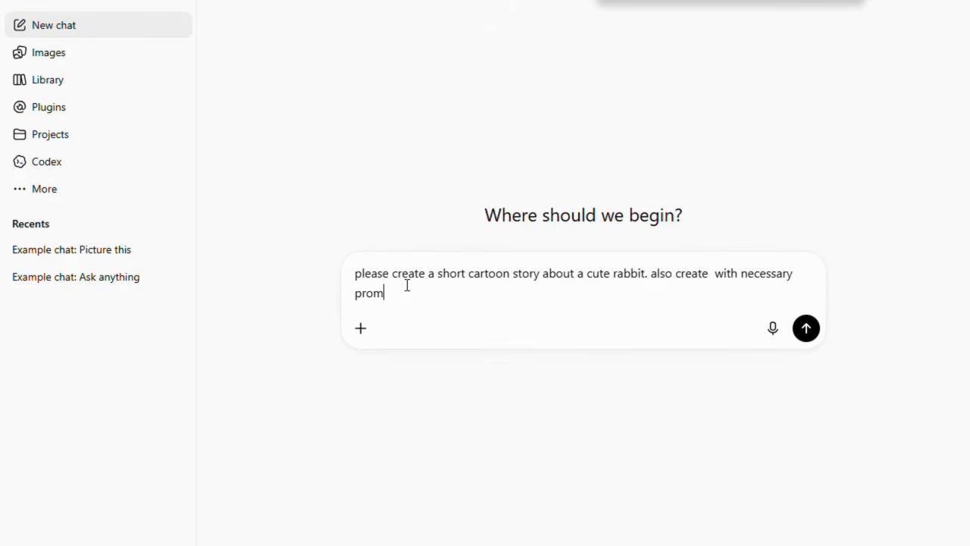
text(pts for that. create from 3f)
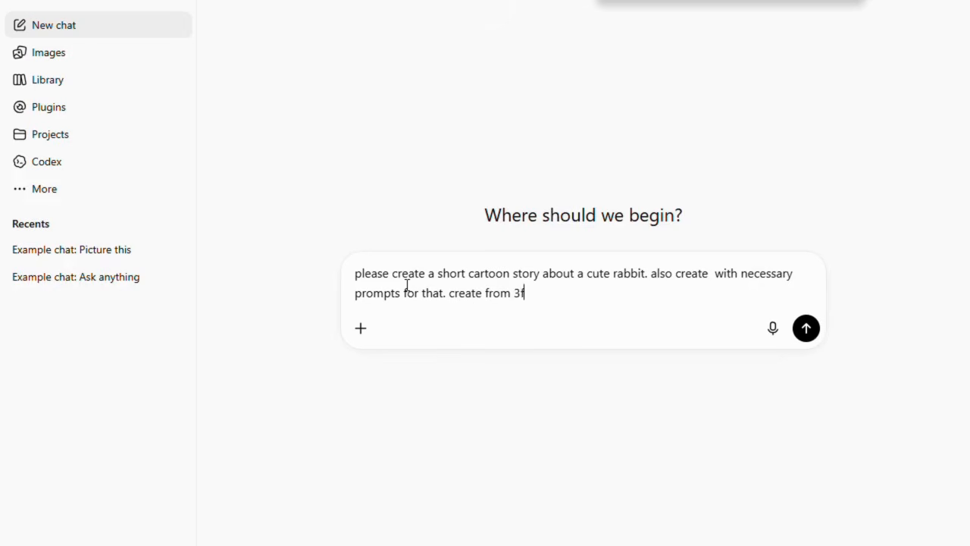
key(BackSpace)
text(d cartoon animation)
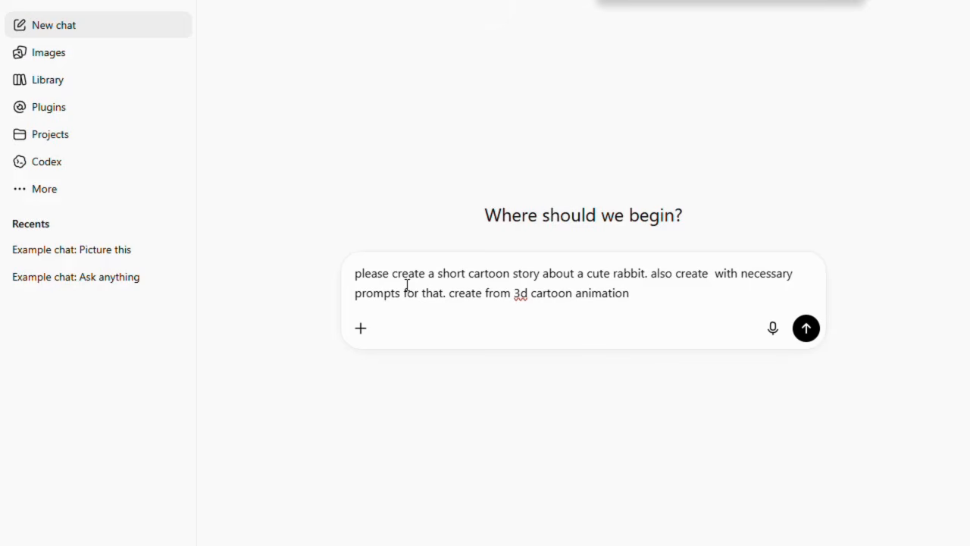
click(806, 329)
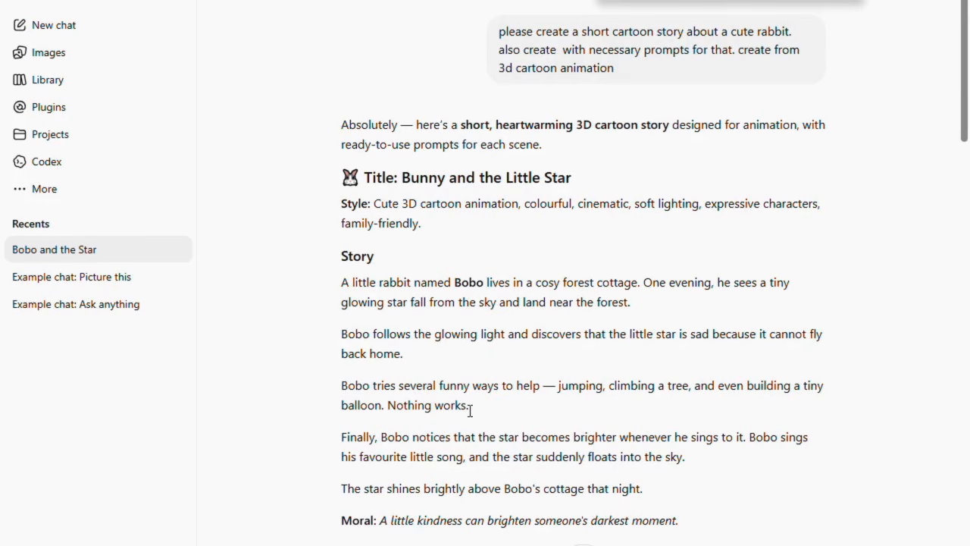
Review the generated rabbit story, its scene-by-scene prompts, the character consistency prompt and the animation style prompt.
scroll(470, 411, down, 6)
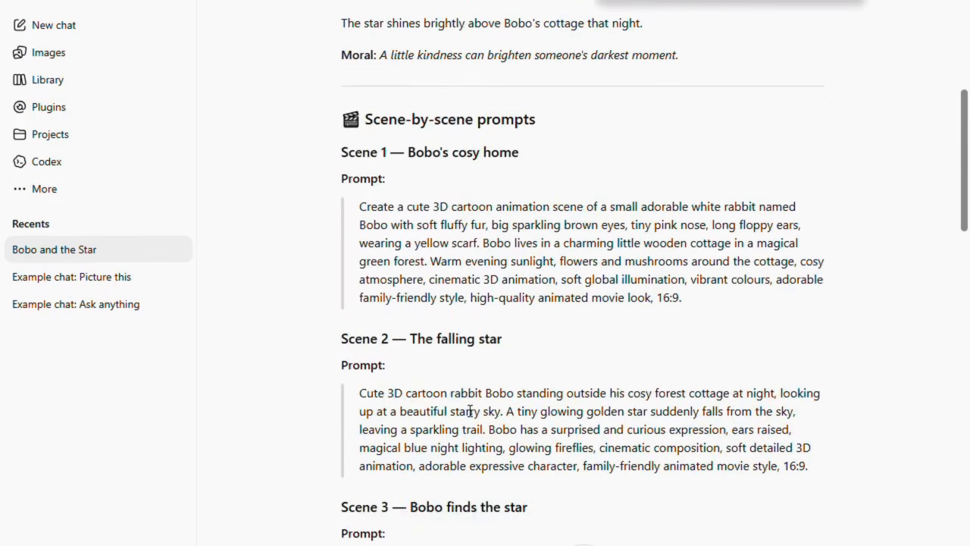
scroll(470, 410, down, 8)
scroll(464, 408, down, 4)
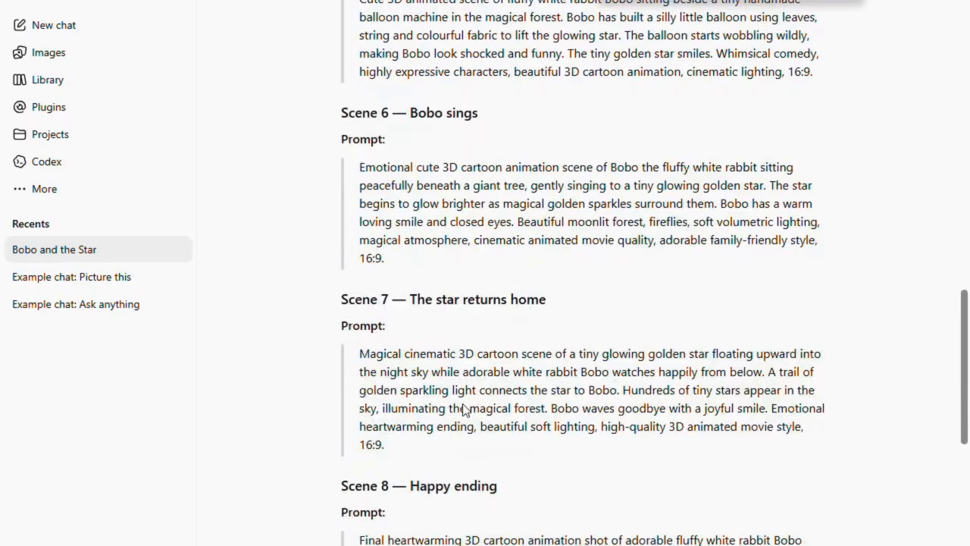
scroll(464, 408, down, 4)
scroll(470, 410, down, 4)
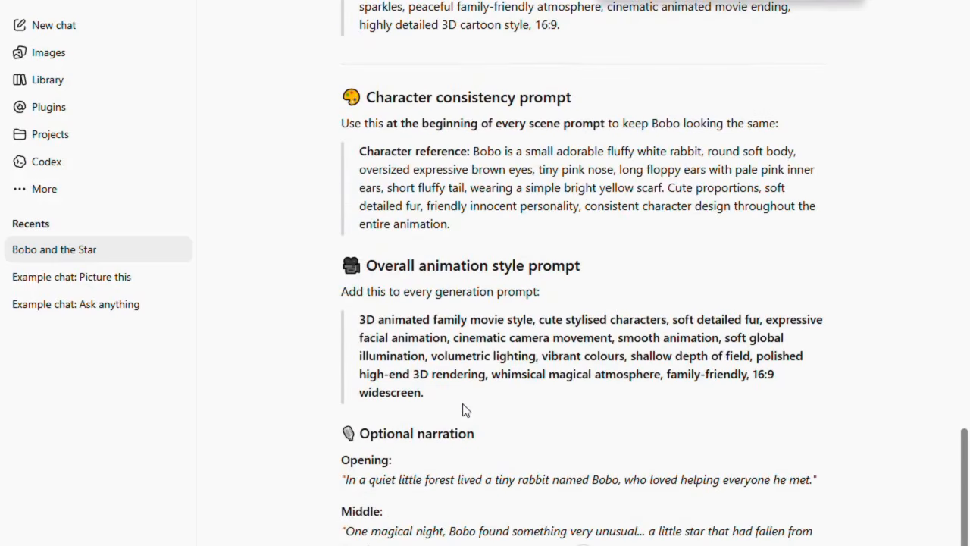
scroll(466, 410, up, 4)
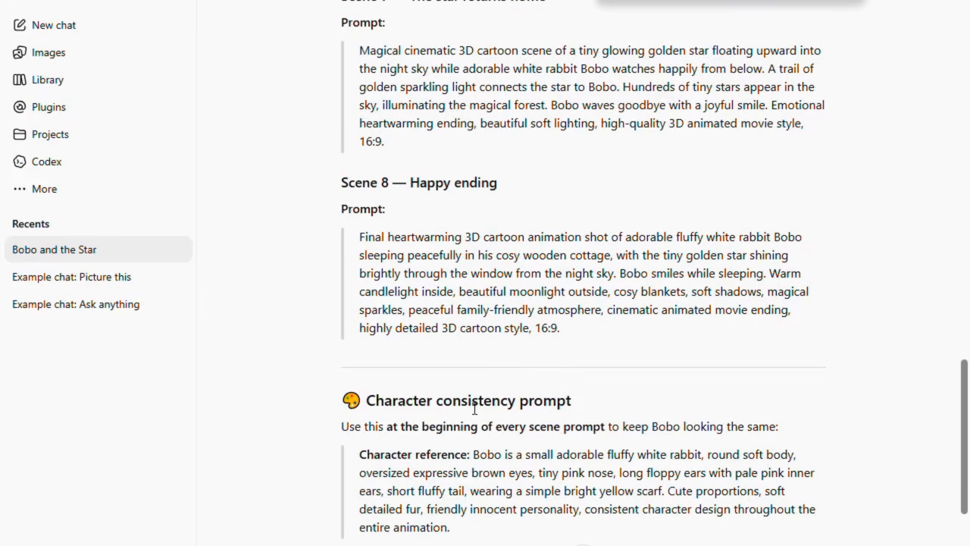
scroll(475, 409, up, 8)
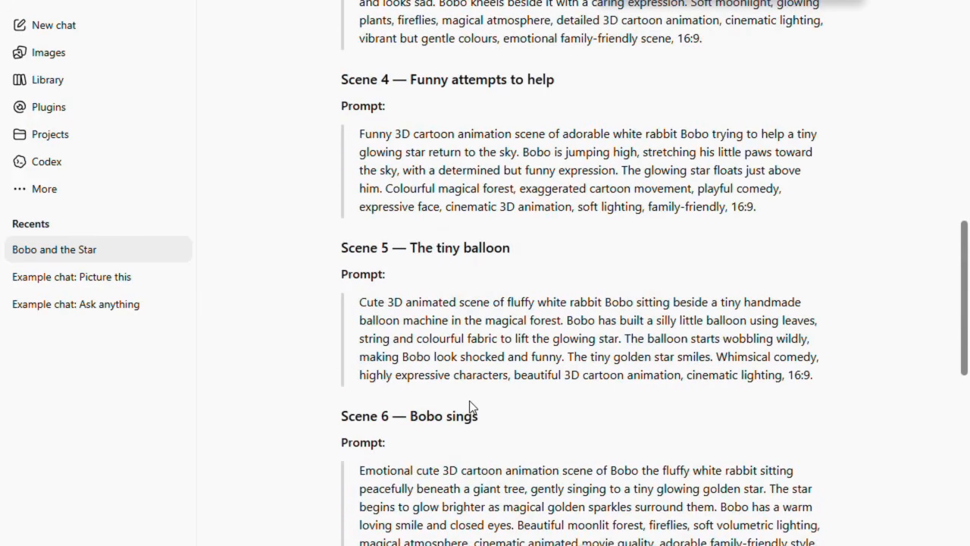
scroll(470, 405, up, 8)
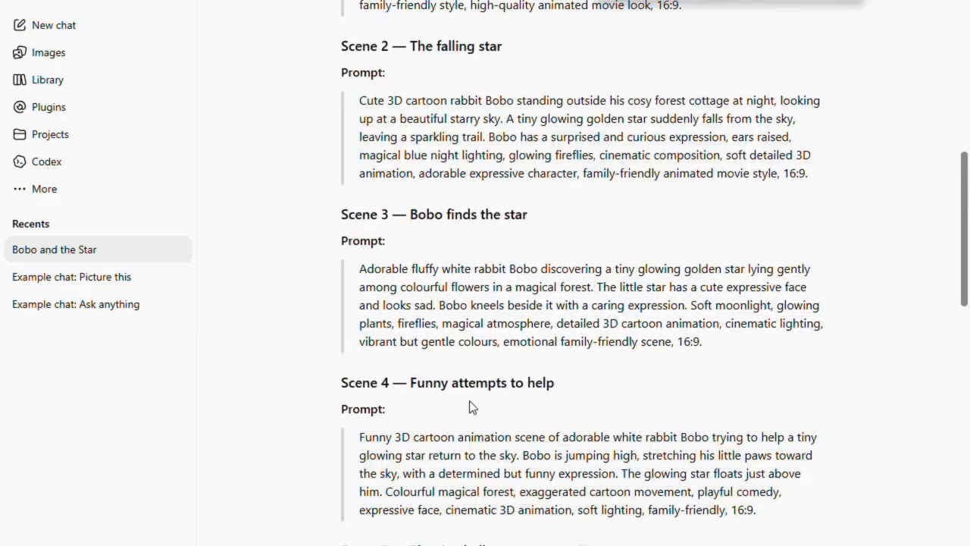
scroll(478, 408, up, 4)
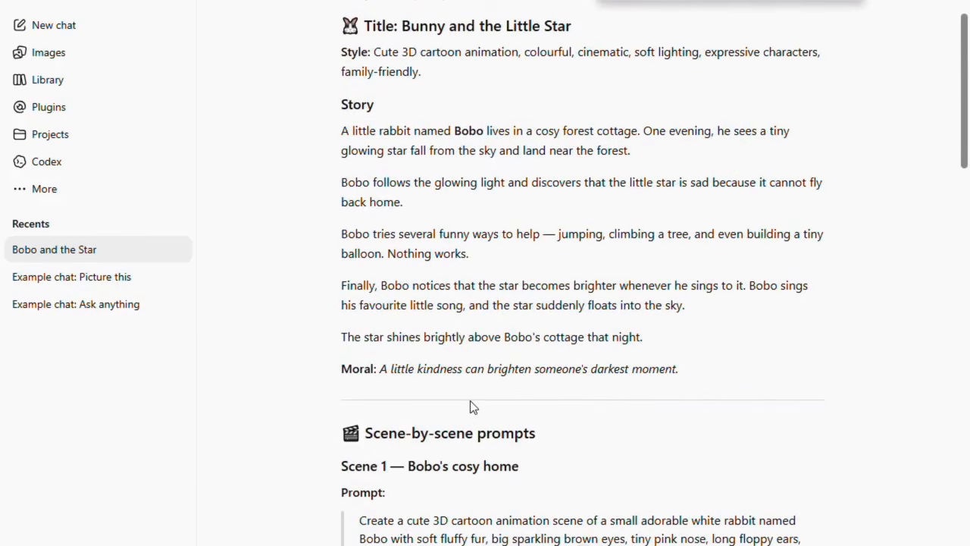
scroll(478, 408, down, 2)
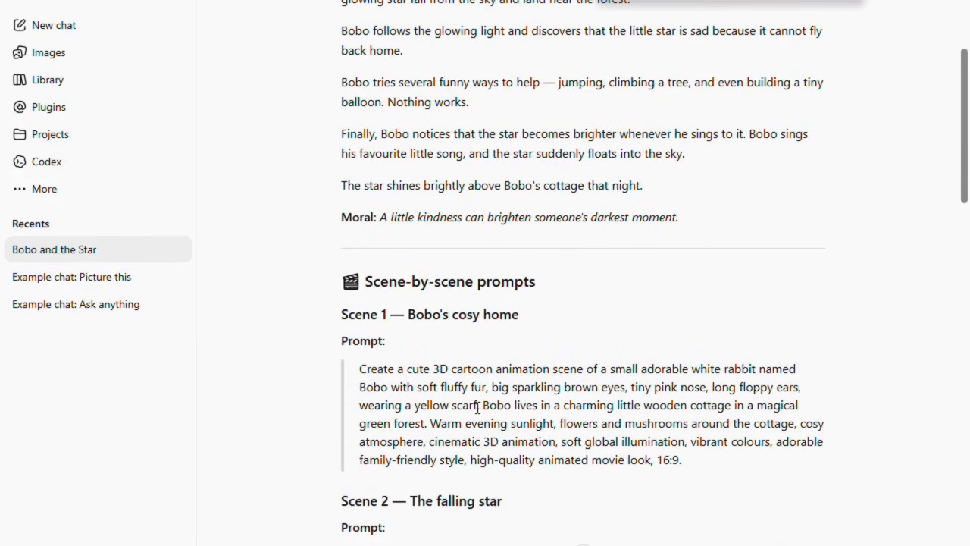
Copy the generated reply from its opening line through the overall animation style prompt.
scroll(478, 407, up, 4)
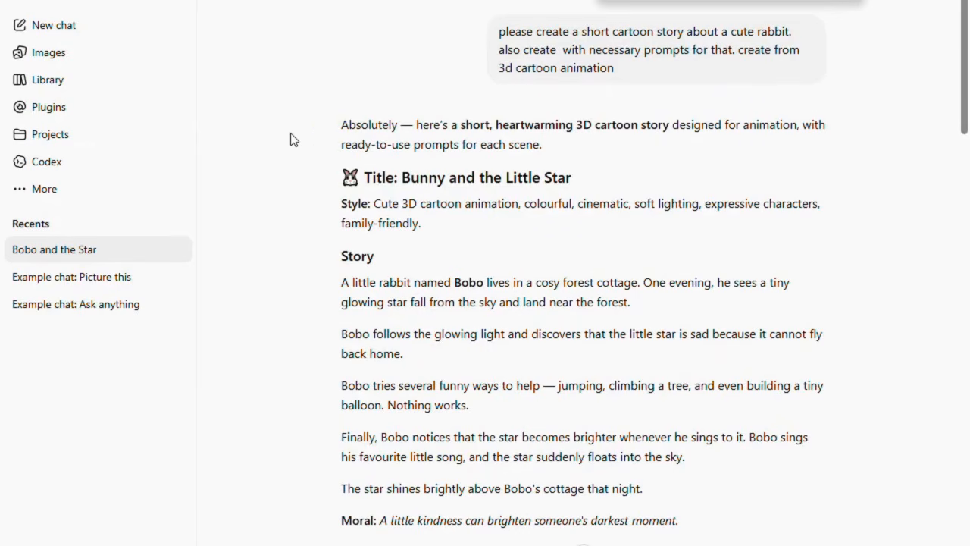
drag(350, 129, 764, 345)
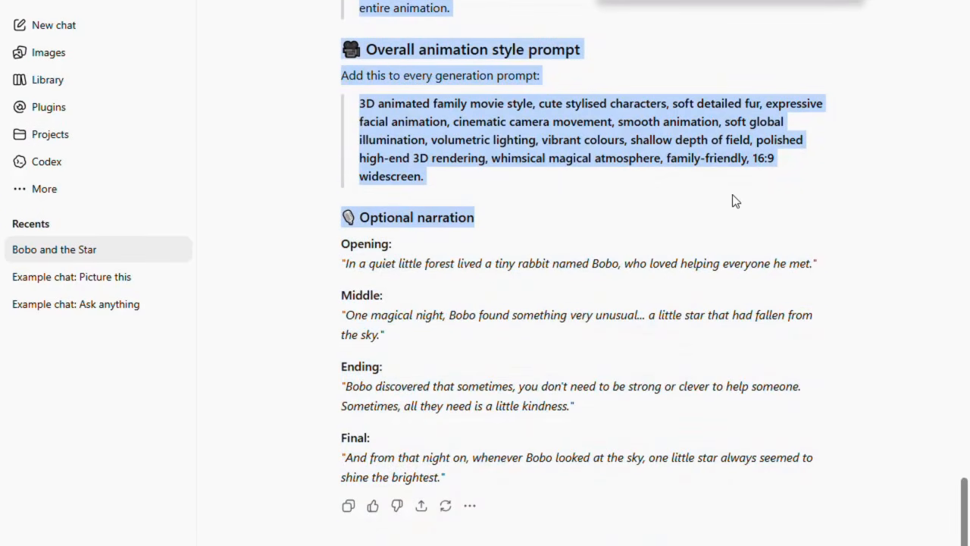
drag(732, 195, 726, 179)
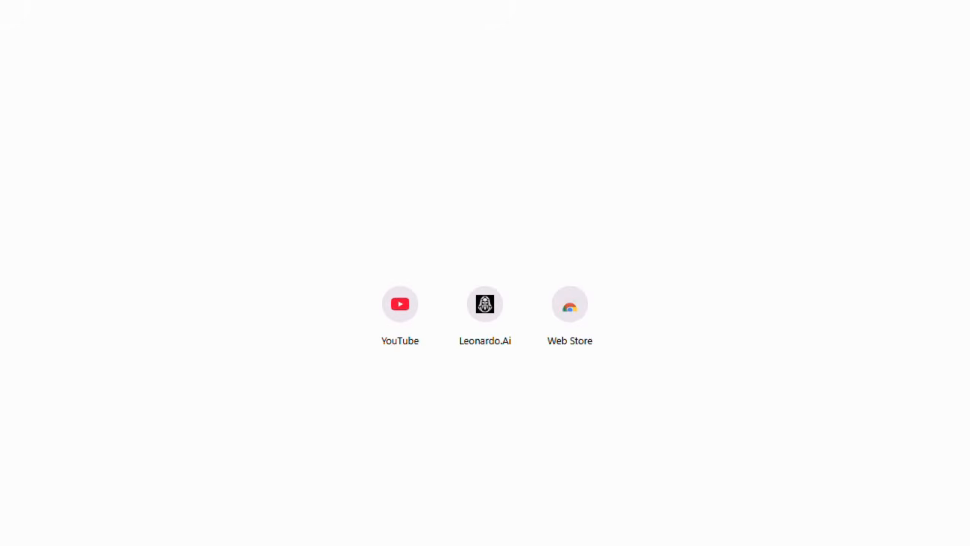
Search the web for "english to sinhala", open Google Translate and paste the copied story and prompts as source text.
text(eng)
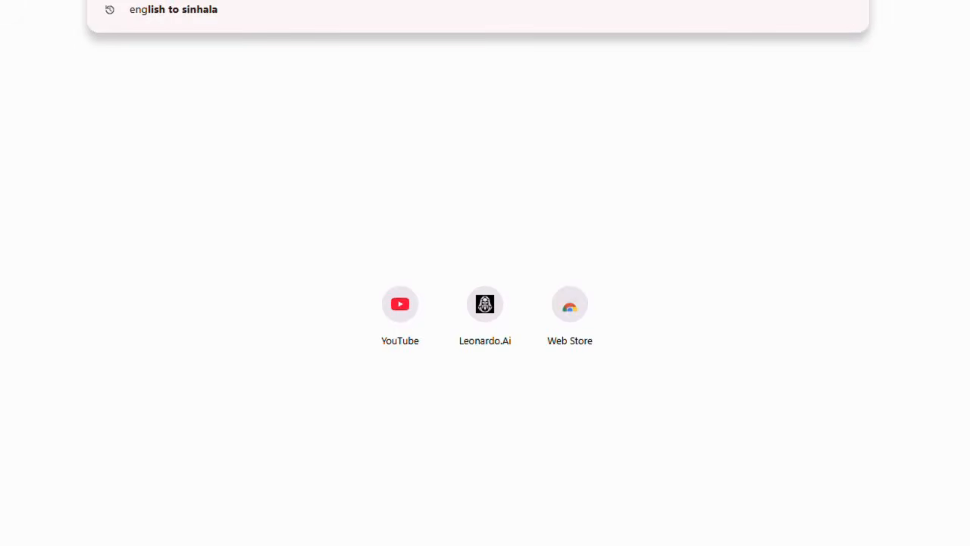
text(lish to sinhal)
key(Return)
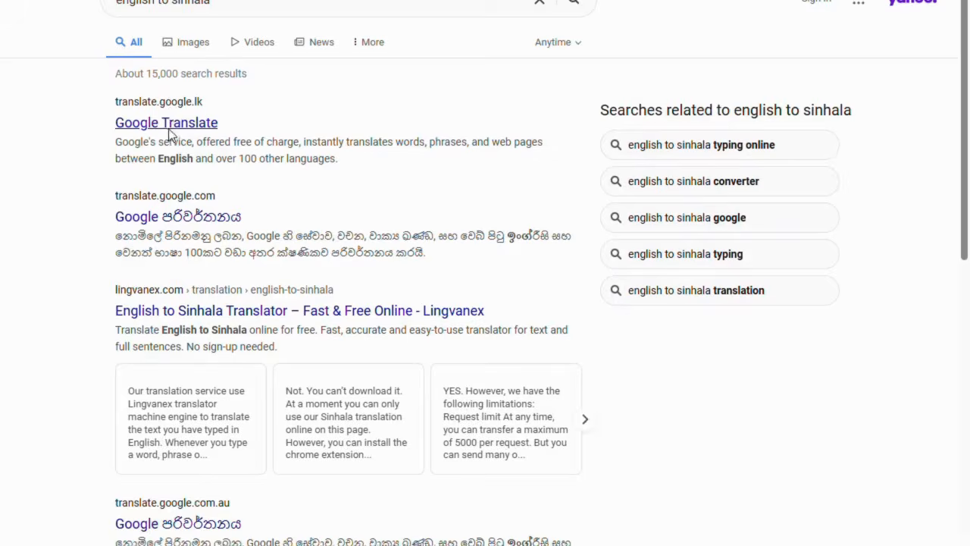
click(172, 126)
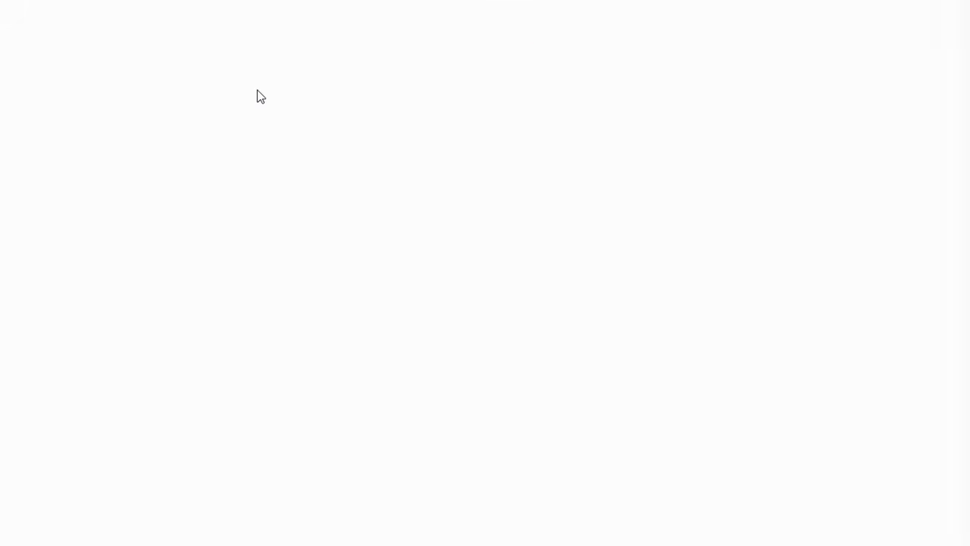
key(ctrl+v)
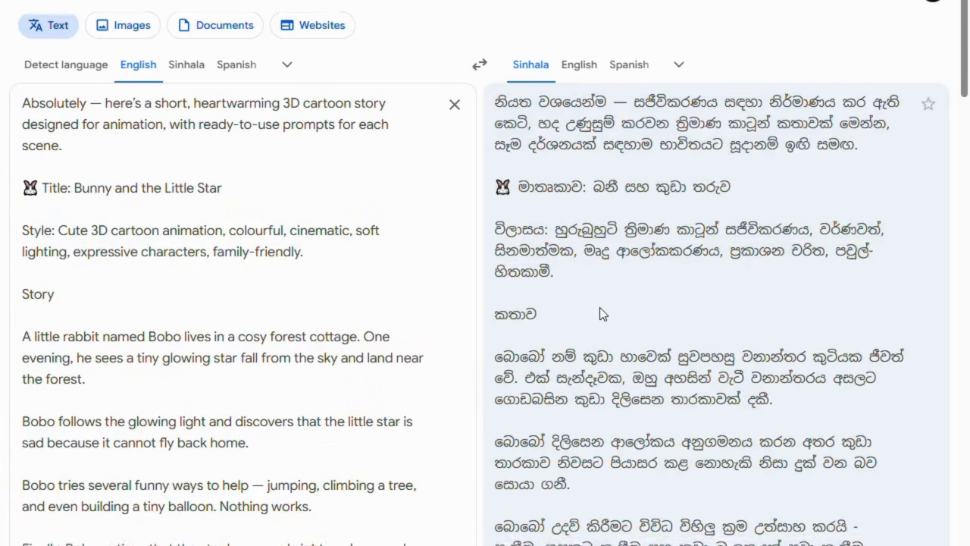
Read through the Sinhala translation of the story and scene prompts from beginning to end.
scroll(599, 307, down, 8)
scroll(599, 307, down, 12)
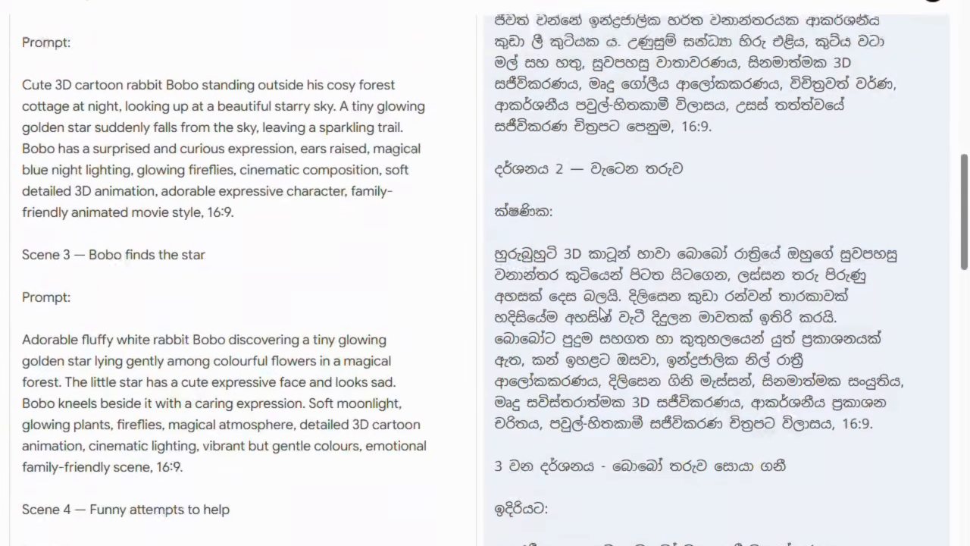
scroll(600, 307, down, 11)
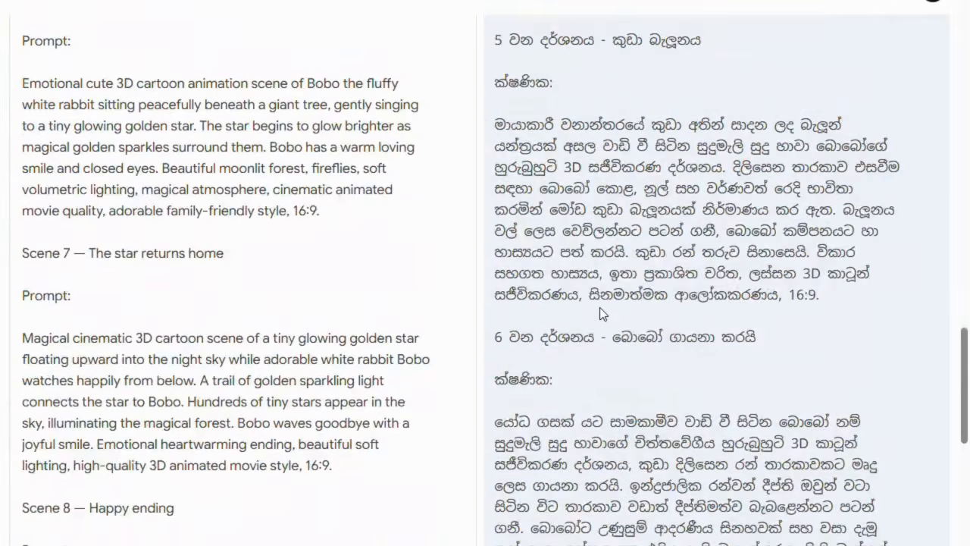
scroll(599, 307, down, 5)
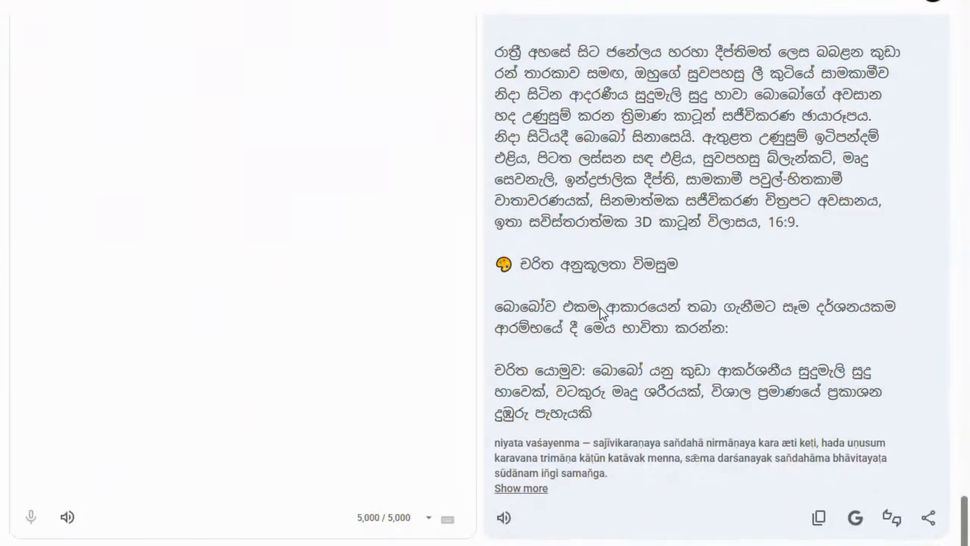
scroll(600, 307, up, 10)
scroll(599, 307, up, 20)
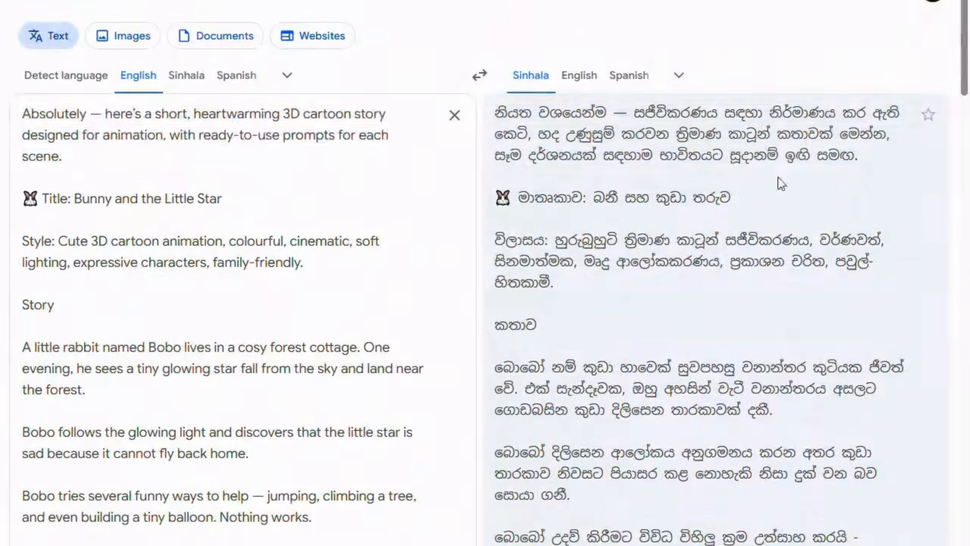
Compare the English source text with its Sinhala translation across the story, all scene prompts and the character consistency prompt.
scroll(721, 434, down, 20)
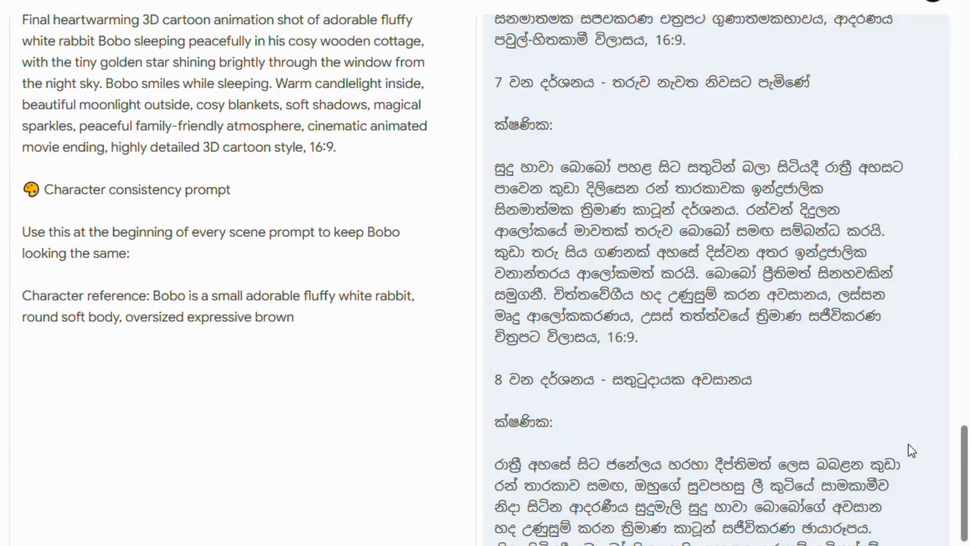
scroll(966, 453, up, 20)
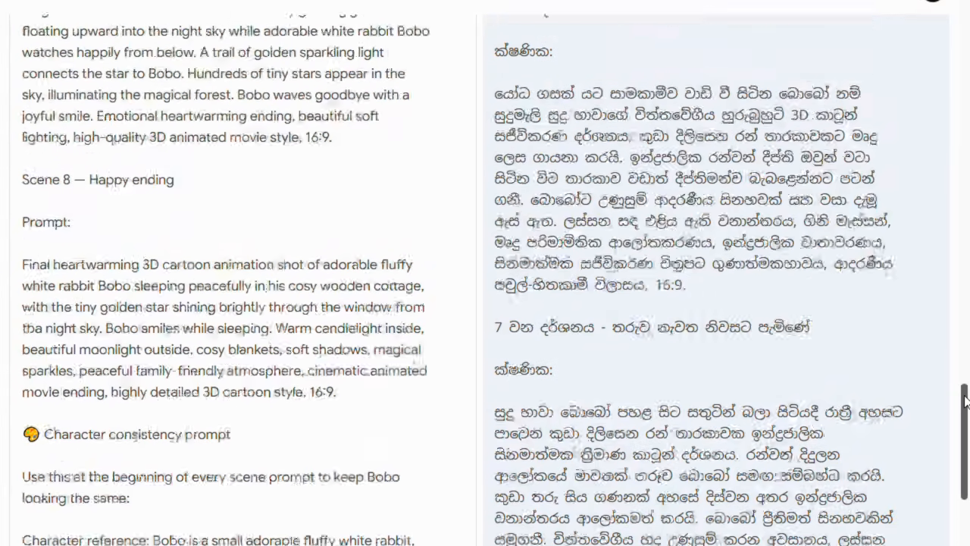
scroll(485, 303, up, 3)
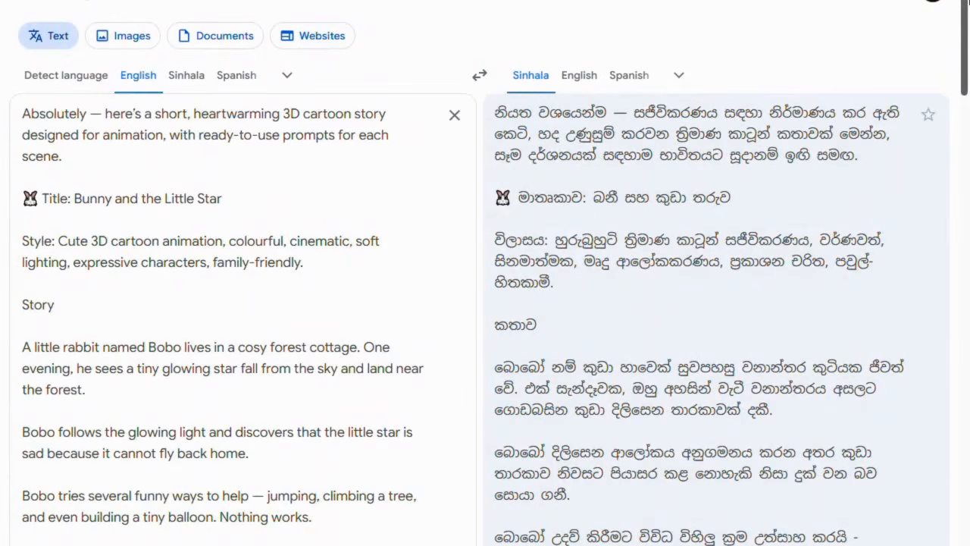
scroll(950, 224, down, 15)
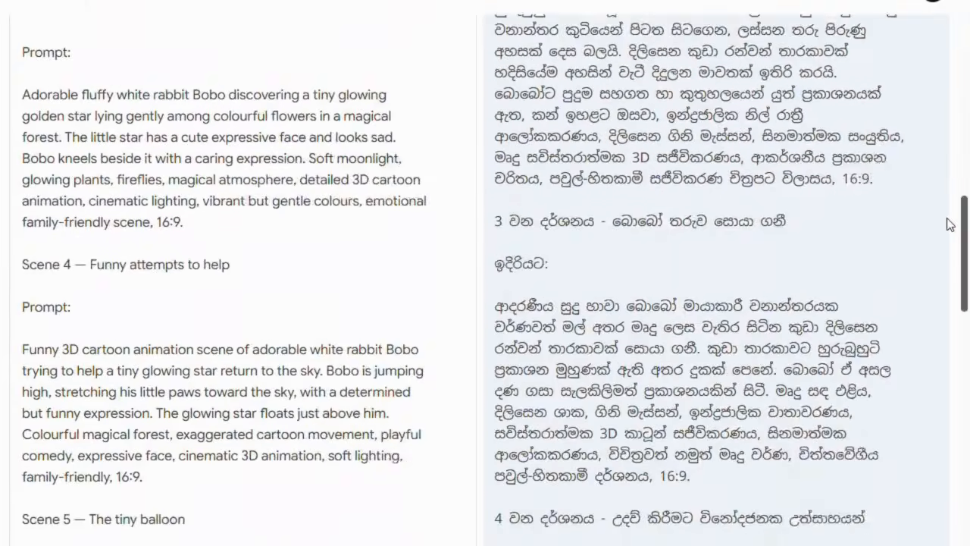
scroll(950, 224, down, 2)
scroll(949, 224, up, 17)
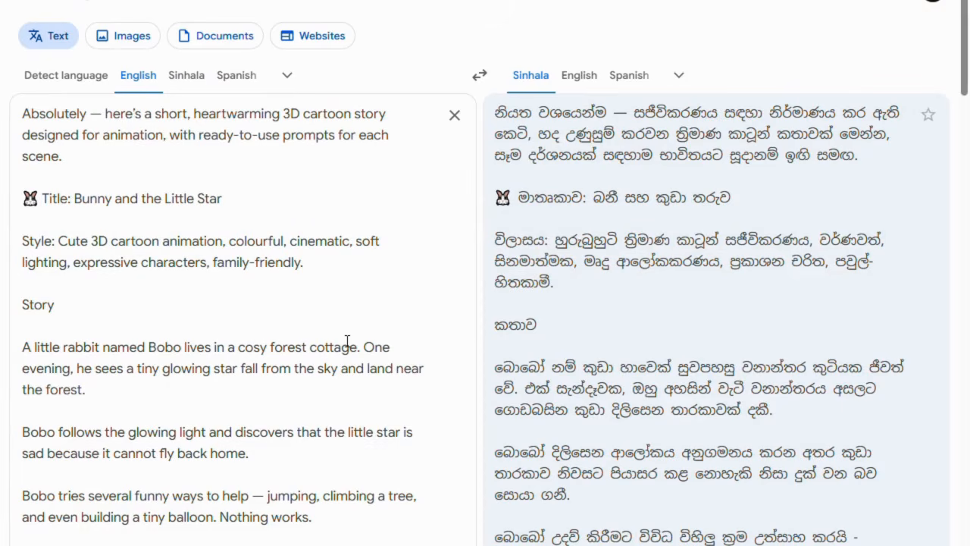
scroll(545, 379, down, 6)
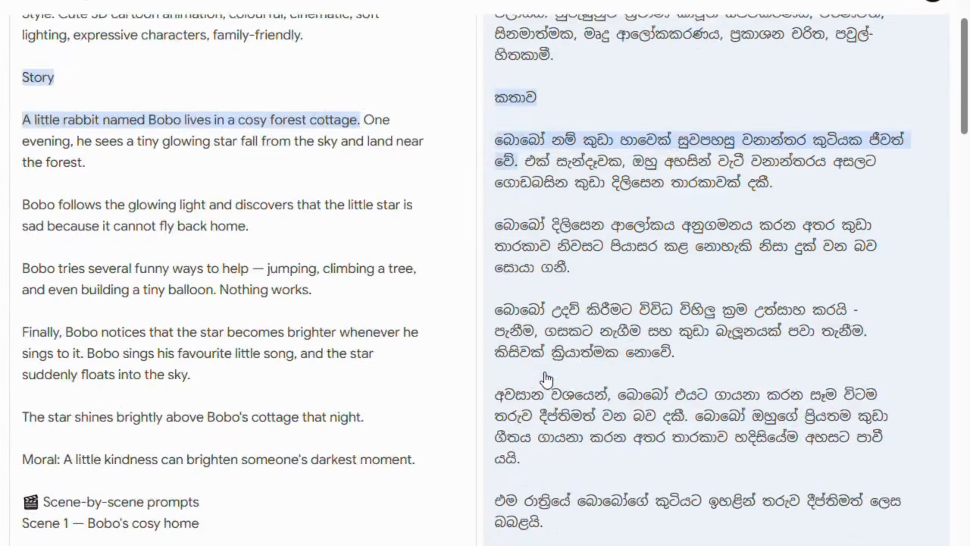
scroll(545, 379, down, 20)
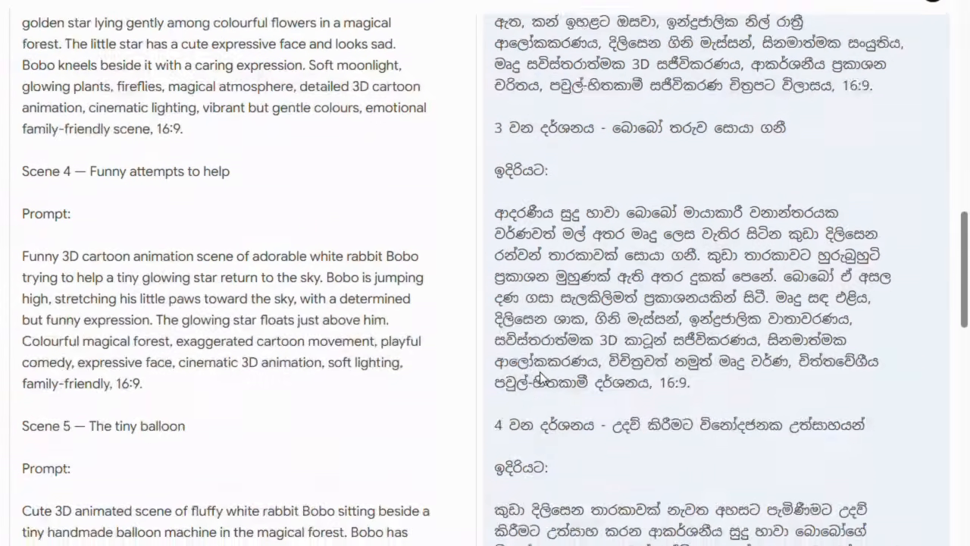
scroll(545, 379, down, 20)
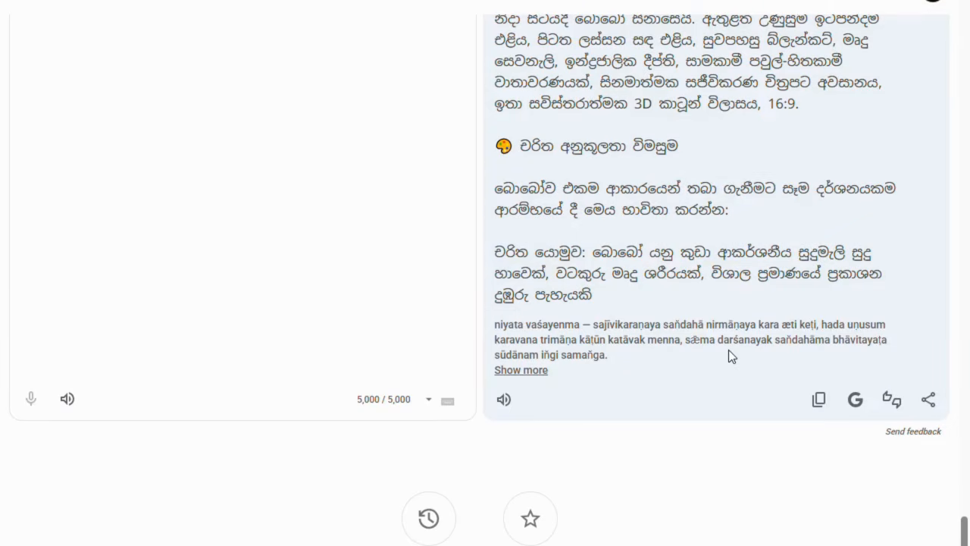
scroll(729, 350, up, 1)
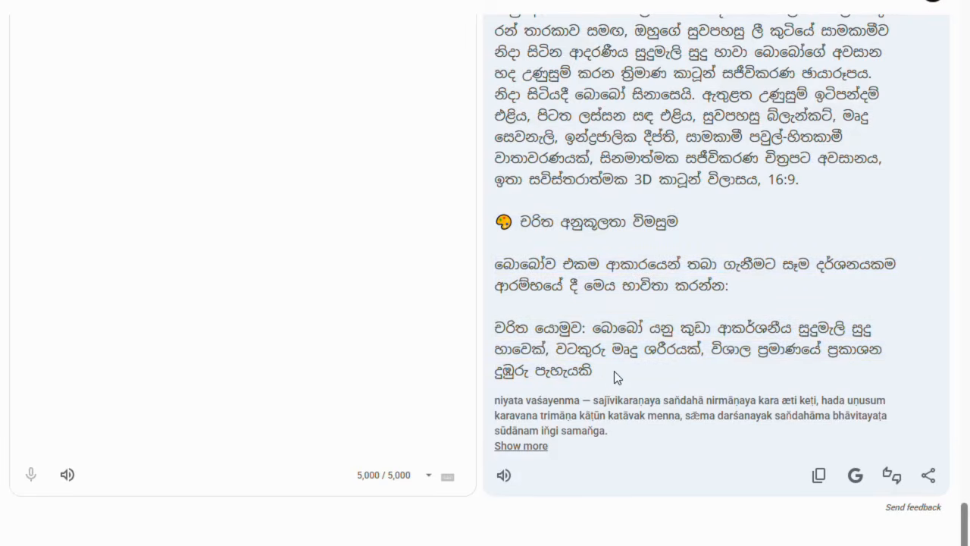
scroll(614, 370, up, 20)
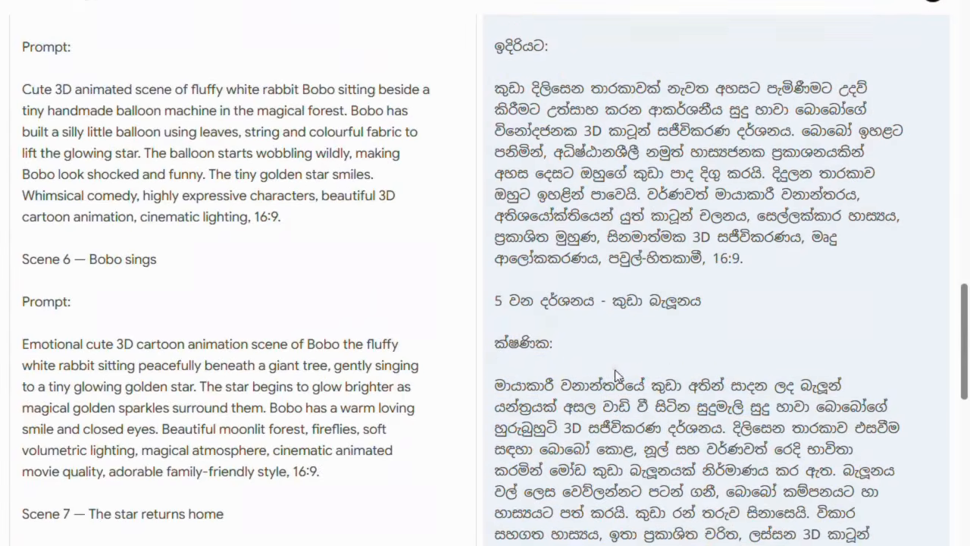
scroll(121, 200, up, 10)
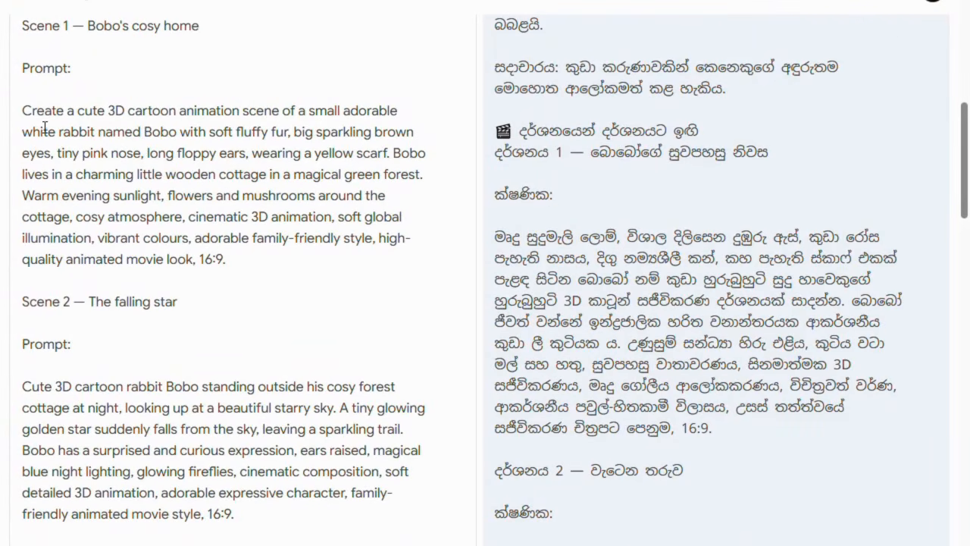
drag(35, 114, 259, 268)
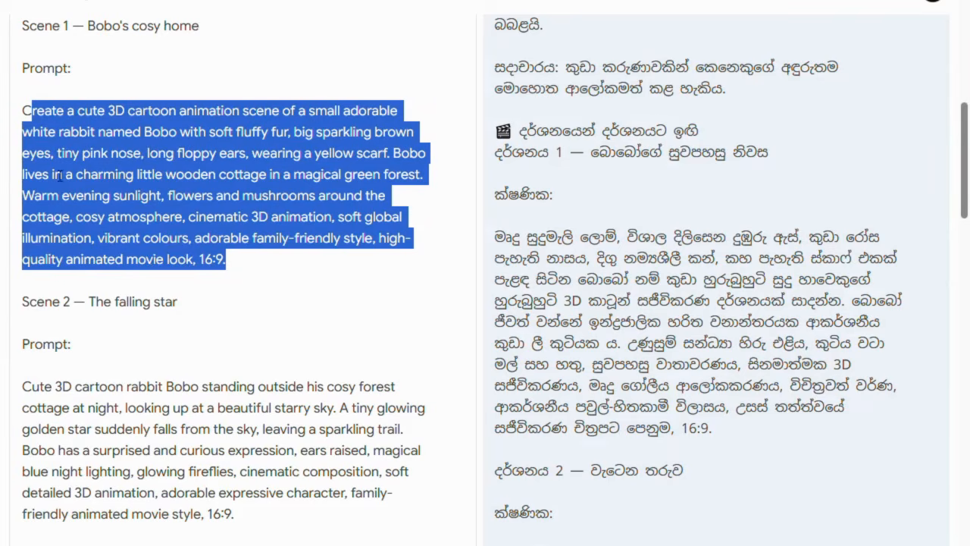
click(70, 286)
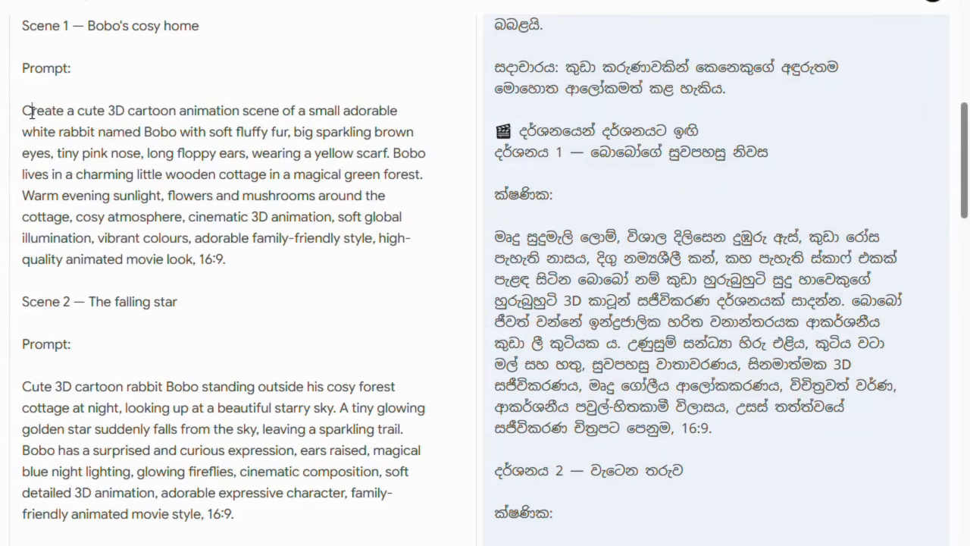
drag(31, 112, 246, 274)
click(245, 274)
Copy the character reference description from "Bobo is a small adorable fluffy white rabbit" to "oversized expressive brown" in the English source text.
scroll(925, 333, down, 8)
scroll(925, 334, down, 10)
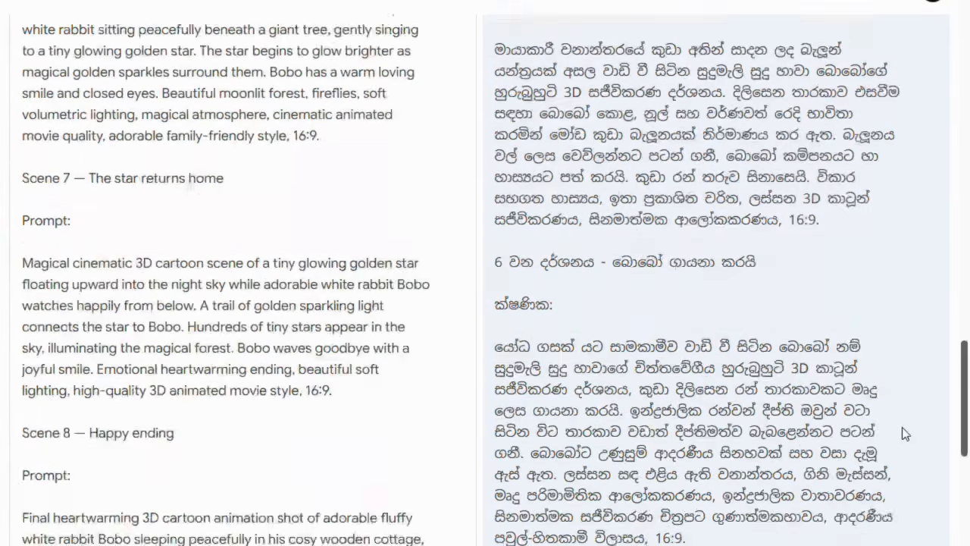
scroll(896, 464, down, 10)
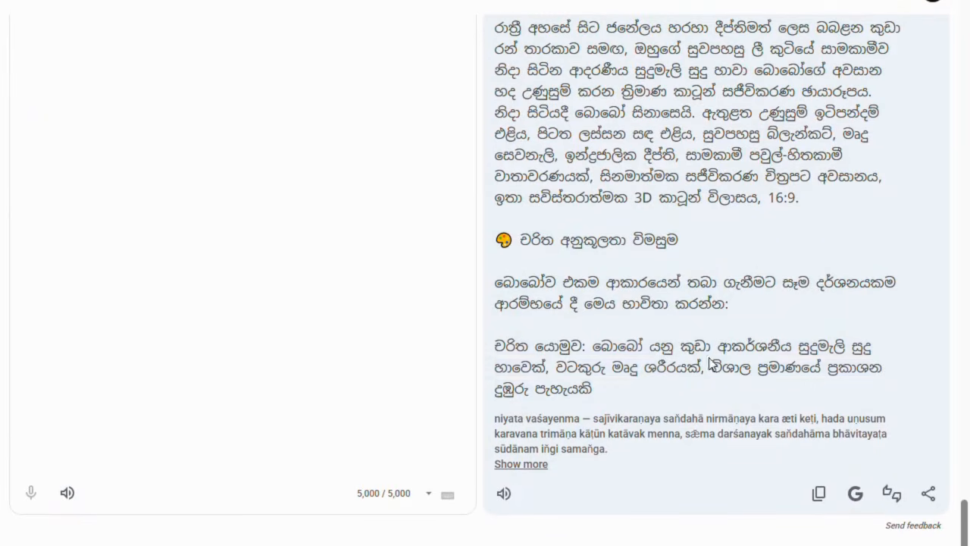
scroll(670, 352, up, 8)
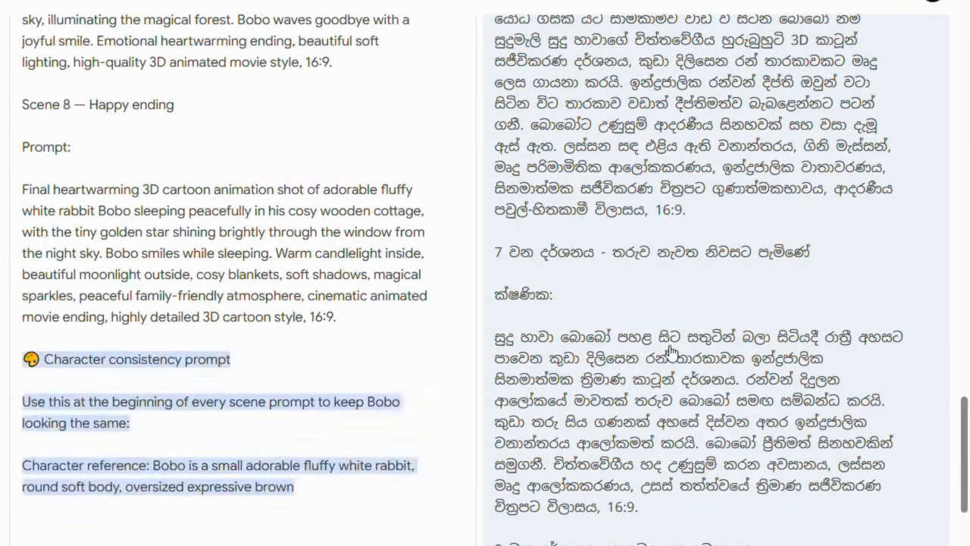
scroll(671, 352, down, 1)
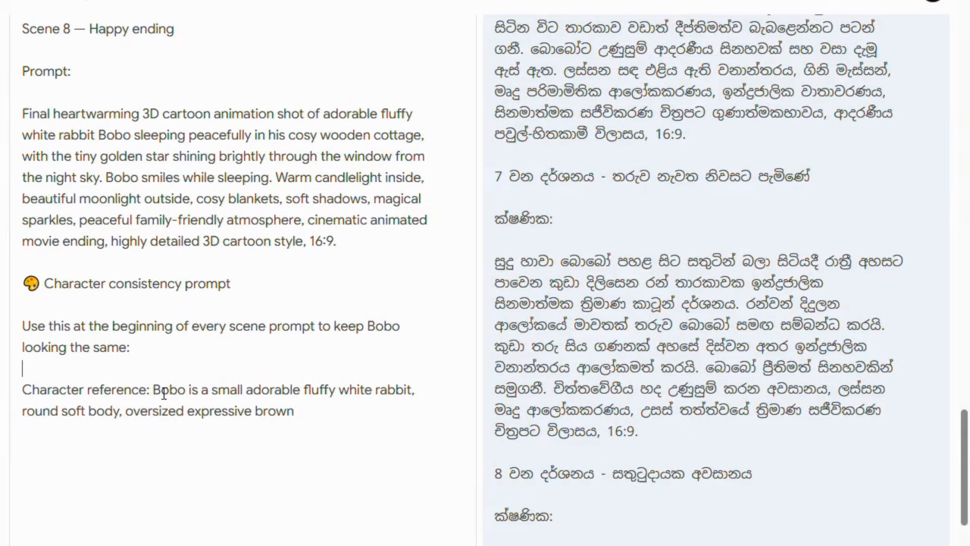
drag(152, 390, 334, 448)
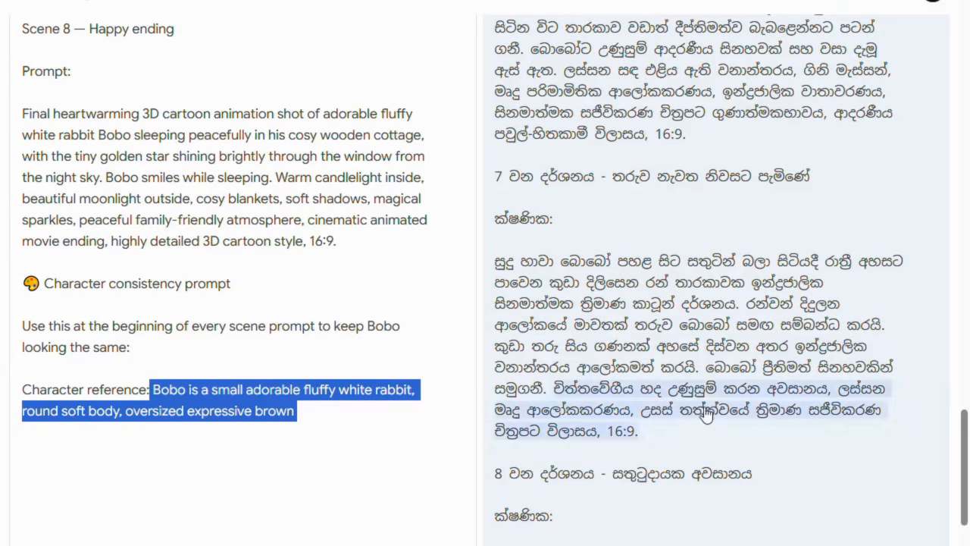
Paste the copied Bobo description in front of "Create a cute 3D cartoon" in the Scene 1 prompt, and select the combined prompt.
scroll(705, 416, up, 15)
scroll(705, 415, up, 10)
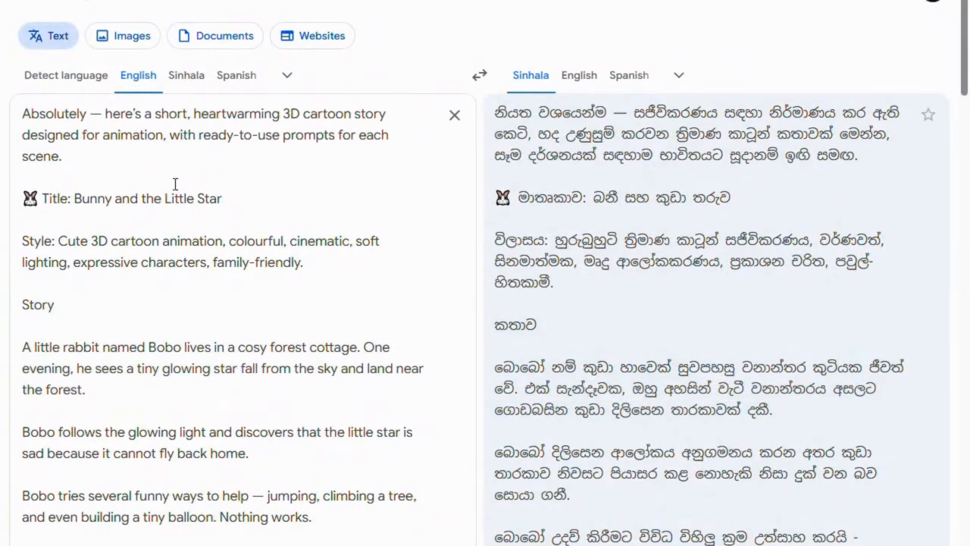
scroll(81, 337, down, 4)
scroll(81, 337, down, 2)
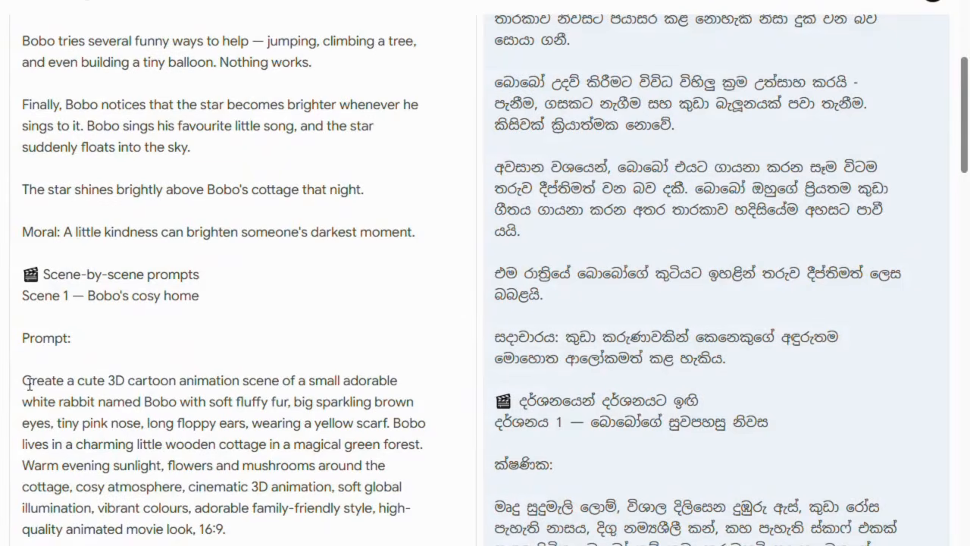
scroll(28, 384, down, 20)
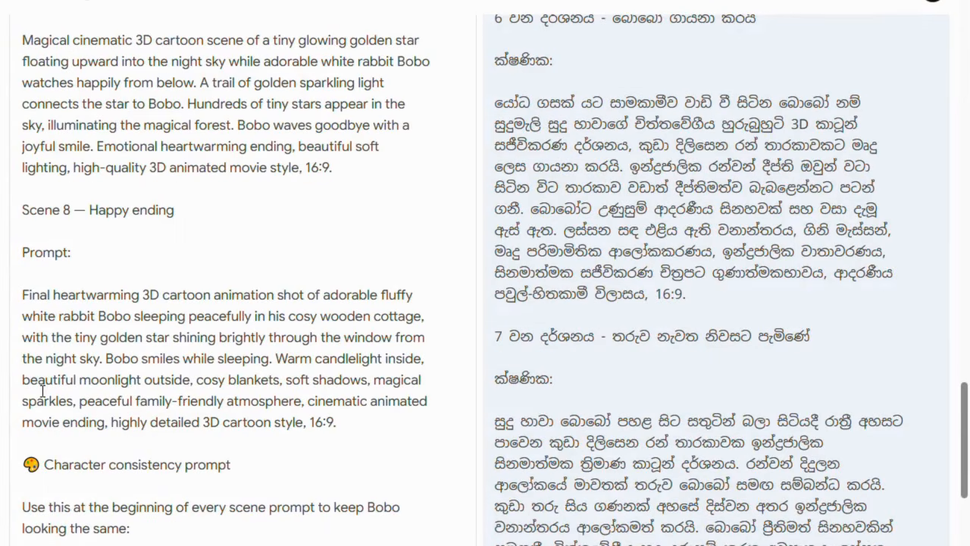
scroll(43, 391, down, 4)
scroll(35, 391, up, 20)
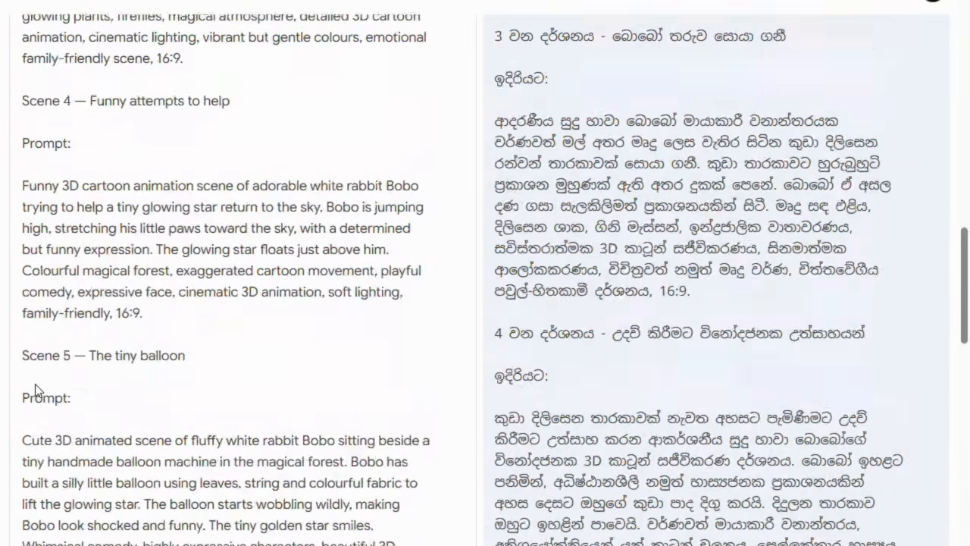
scroll(35, 387, up, 10)
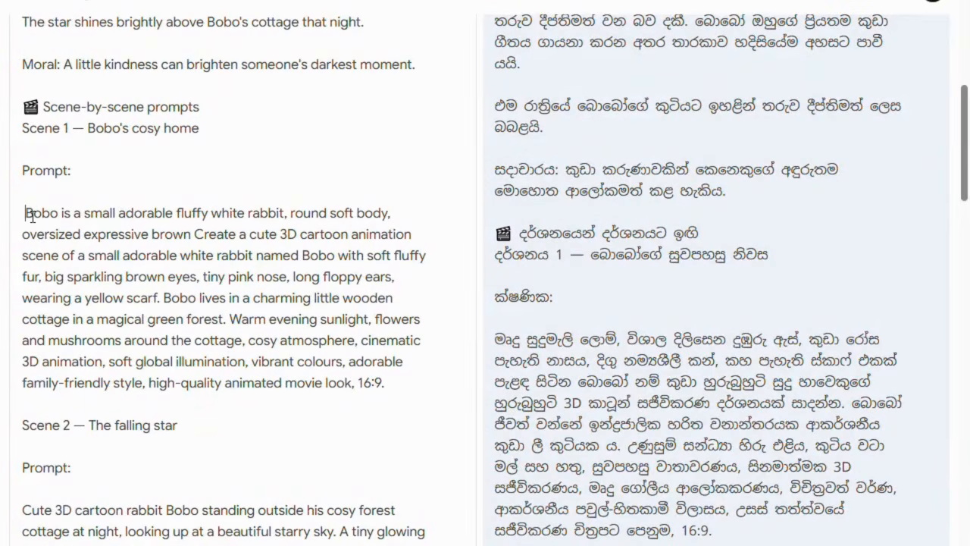
drag(25, 213, 396, 397)
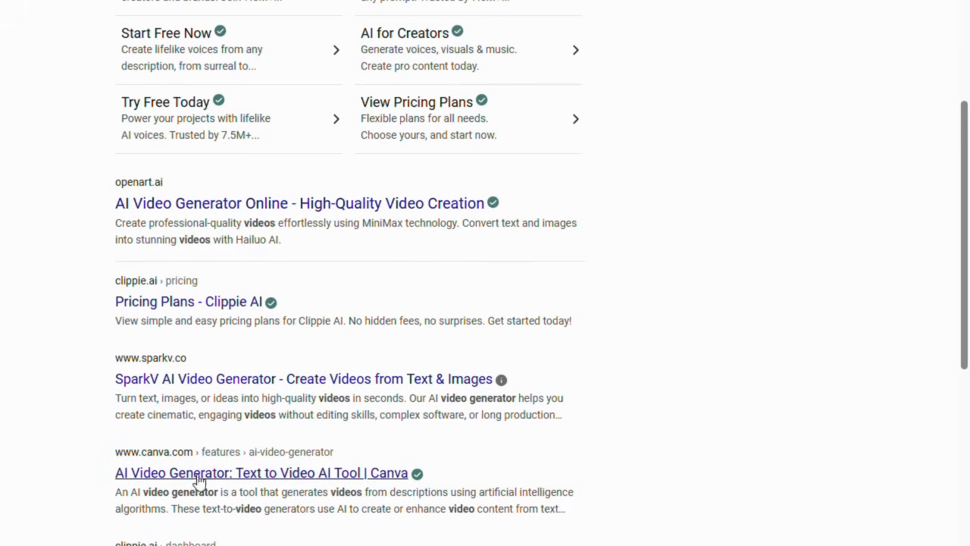
Open Canva's AI Video Generator from the web search results and start generating an AI video.
click(353, 483)
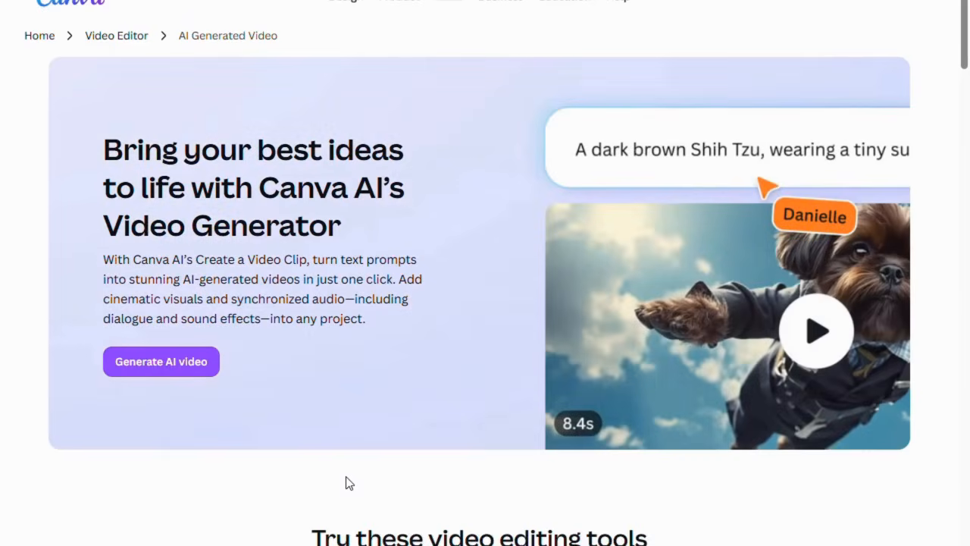
click(155, 365)
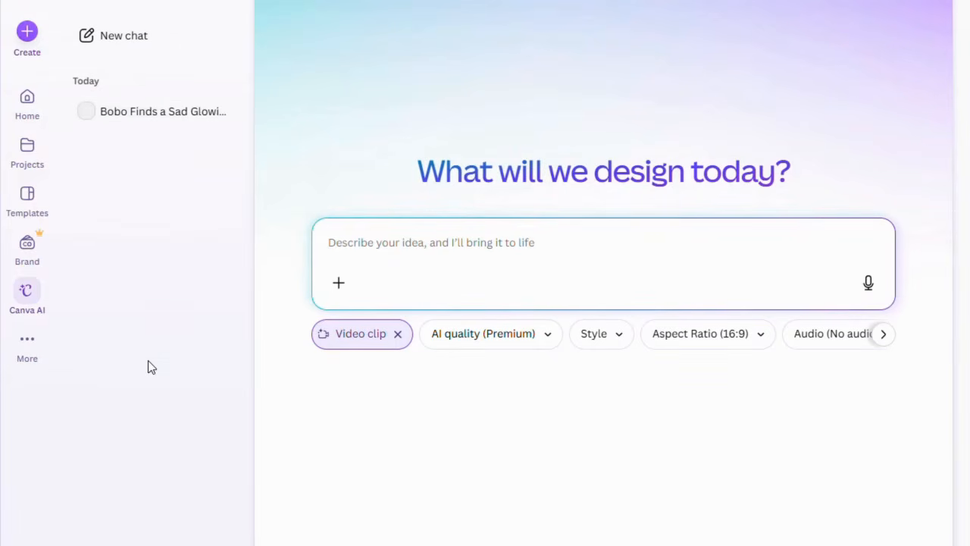
Enter Bobo's character reference followed by the Scene 4 prompt about helping the glowing star return to the sky, and generate the video clip.
click(382, 264)
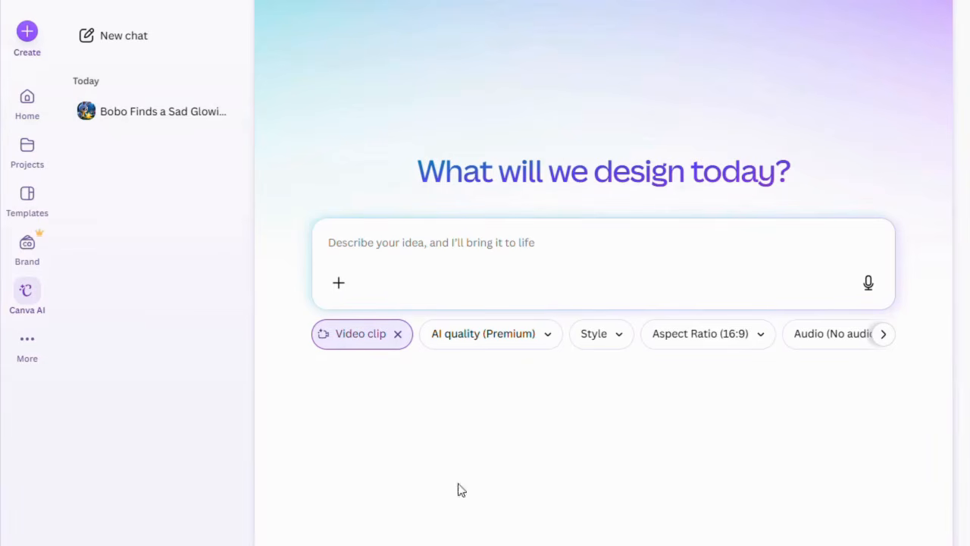
click(360, 265)
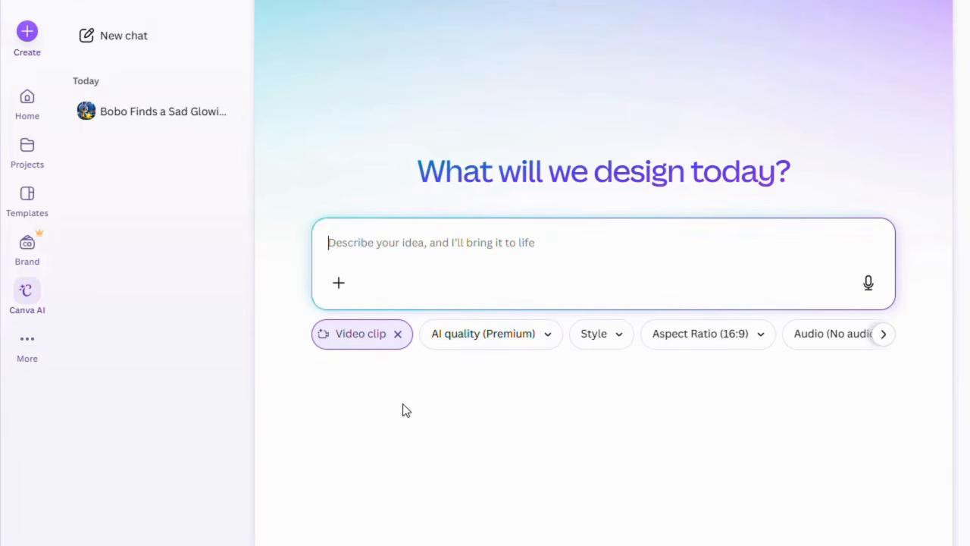
text(Character reference: Bobo is a small adorable fluffy white rabbit, round soft body, oversized expressive brown eyes, tiny pink nose, long floppy ears with pale pink inner ears, short fluffy tail, wearing a simple bright yellow scarf. Cute proportions, soft detailed fur, friendly innocent personality, consistent character design throughout the entire animation. Funny 3D cartoon animation scene of adorable white rabbit Bobo trying to help a tiny glowing star return to the sky. Bobo is jumping high, stretching his little paws toward the sky, with a determined but funny expression. The glowing star floats just above him. Colourful magical forest, exaggerated cartoon movement, playful comedy, expressive face, cinematic 3D animation, soft lighting, family-friendly, 16:9.)
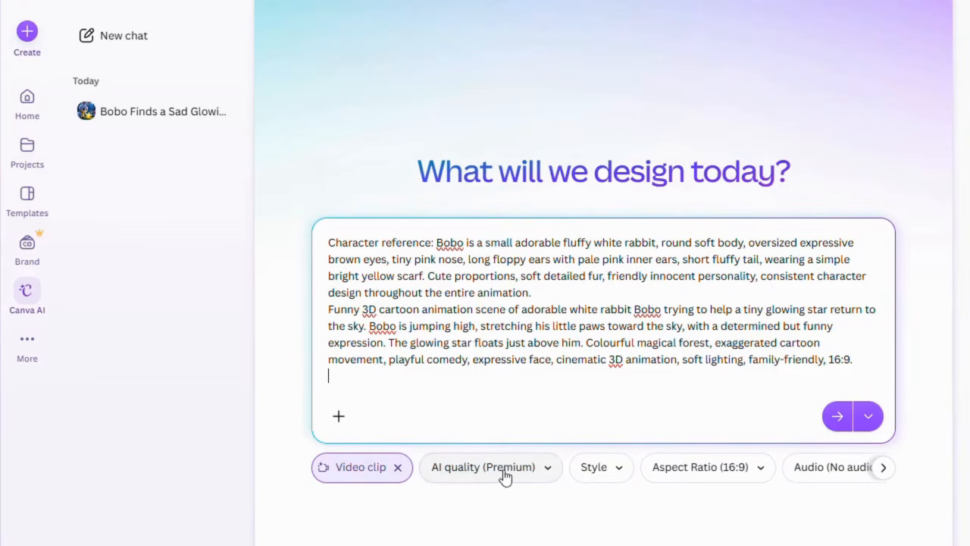
click(840, 425)
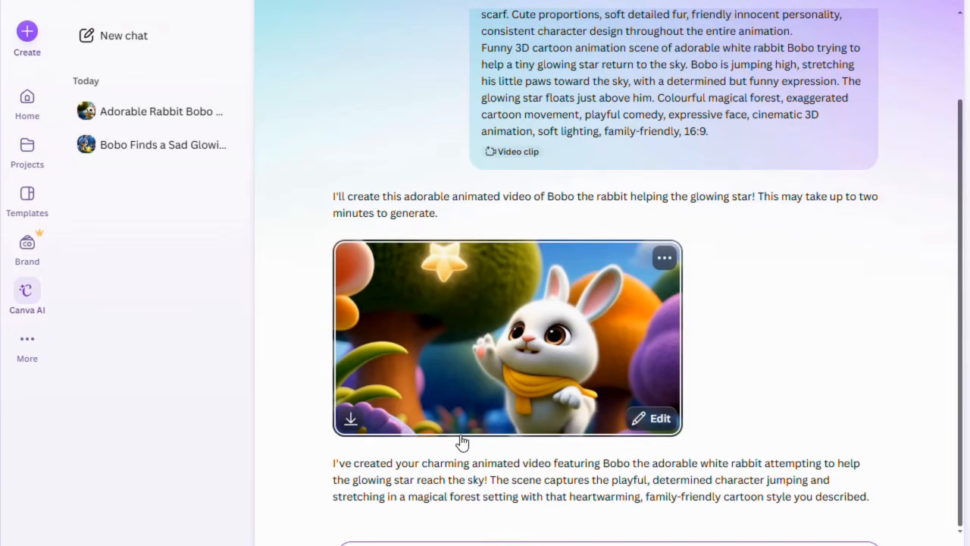
Open the generated Bobo video clip in the larger preview and play it through.
click(489, 354)
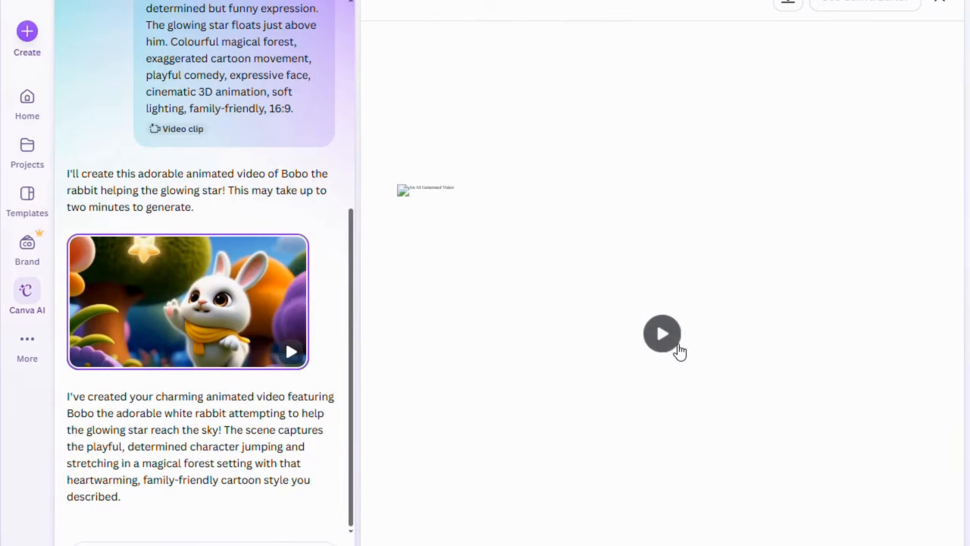
click(677, 342)
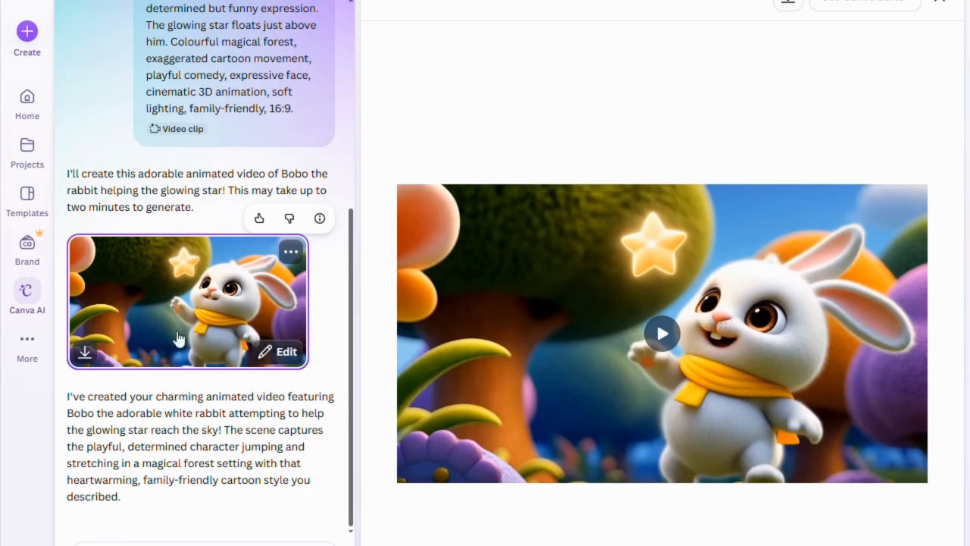
mouse_move(581, 469)
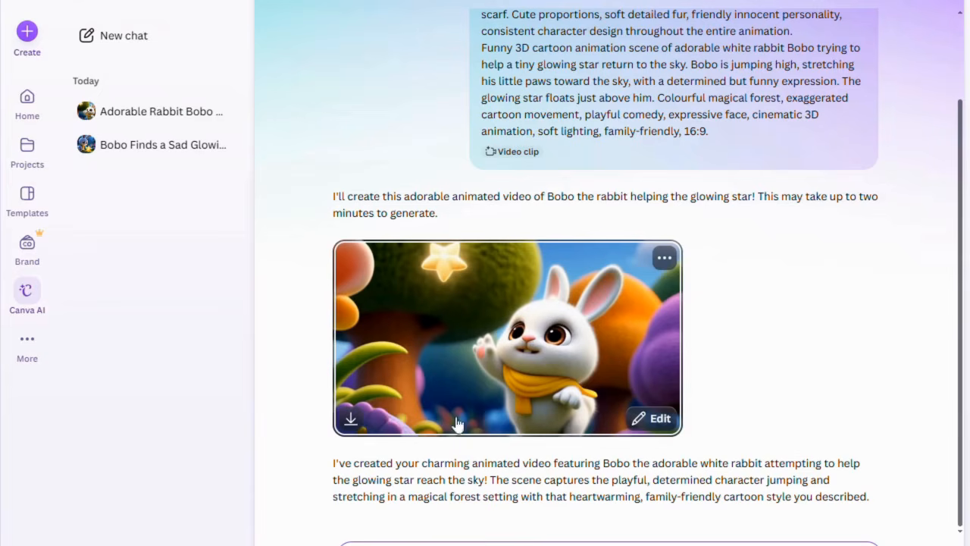
click(489, 353)
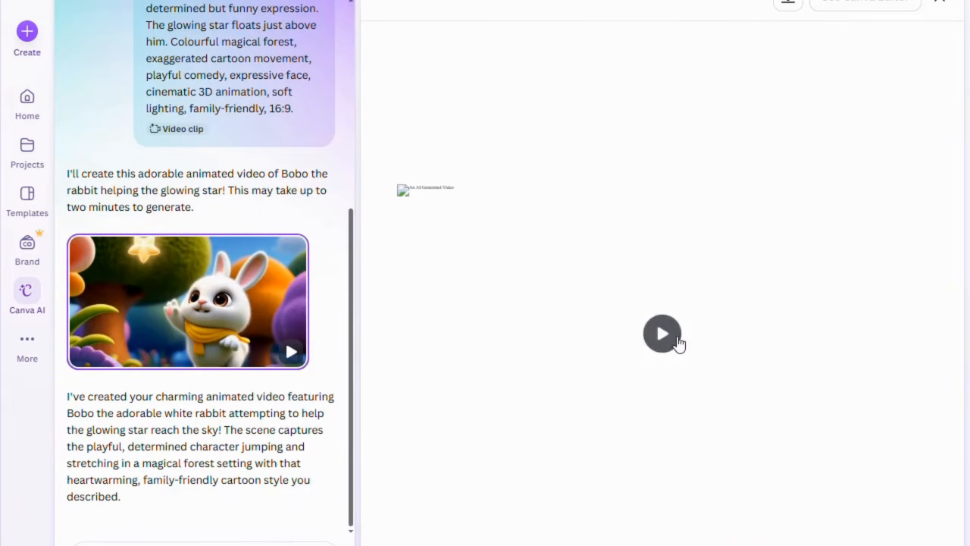
click(674, 342)
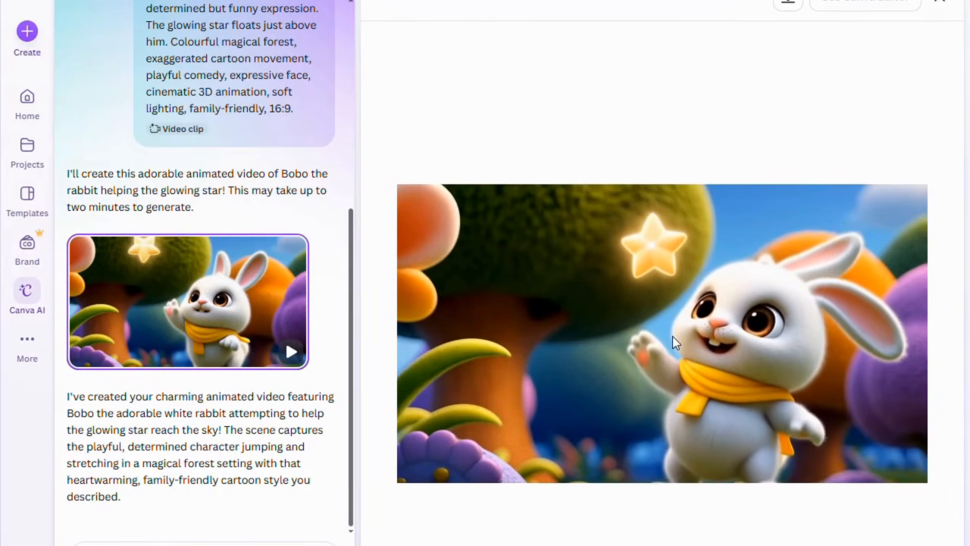
Switch to the Word story document and copy its first paragraph, from "A little rabbit named Bobo" to "land near the forest.".
mouse_move(88, 346)
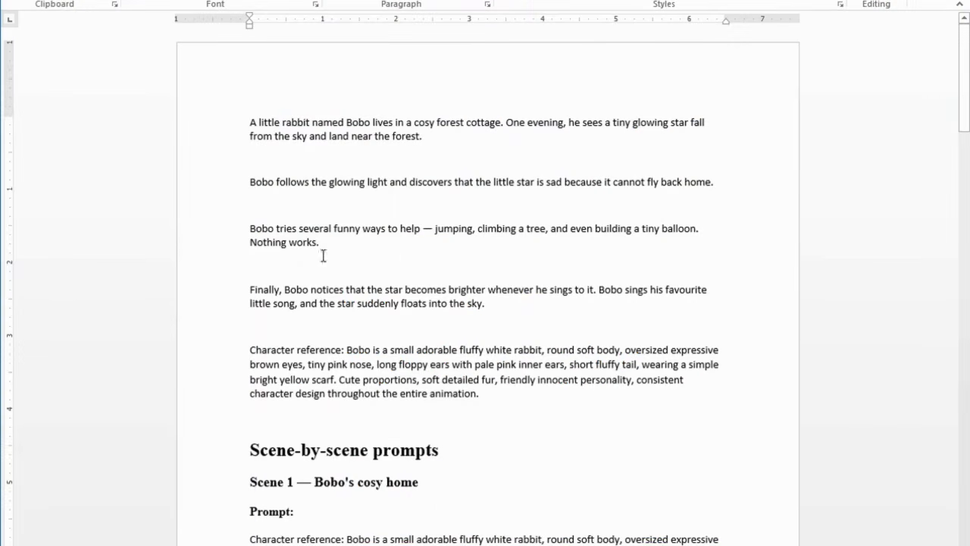
drag(251, 123, 491, 331)
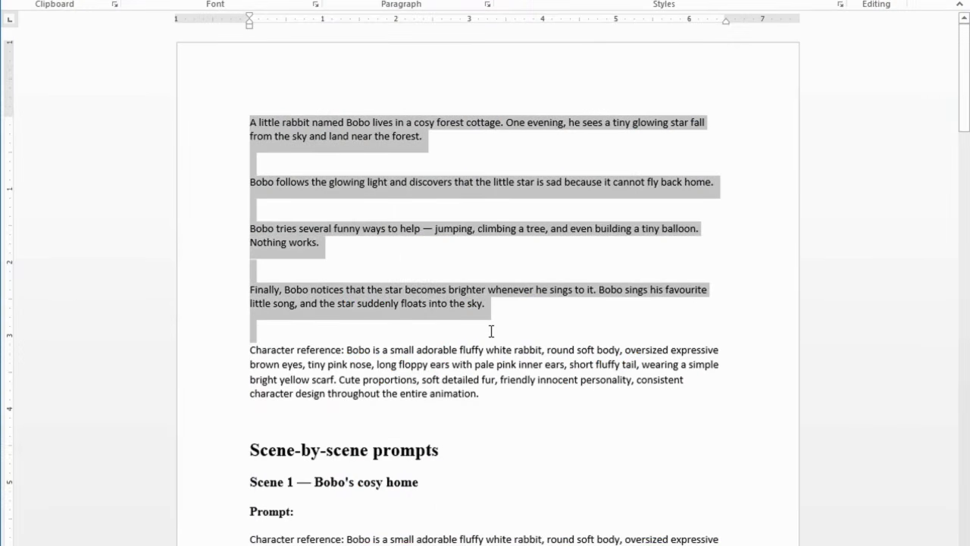
click(457, 307)
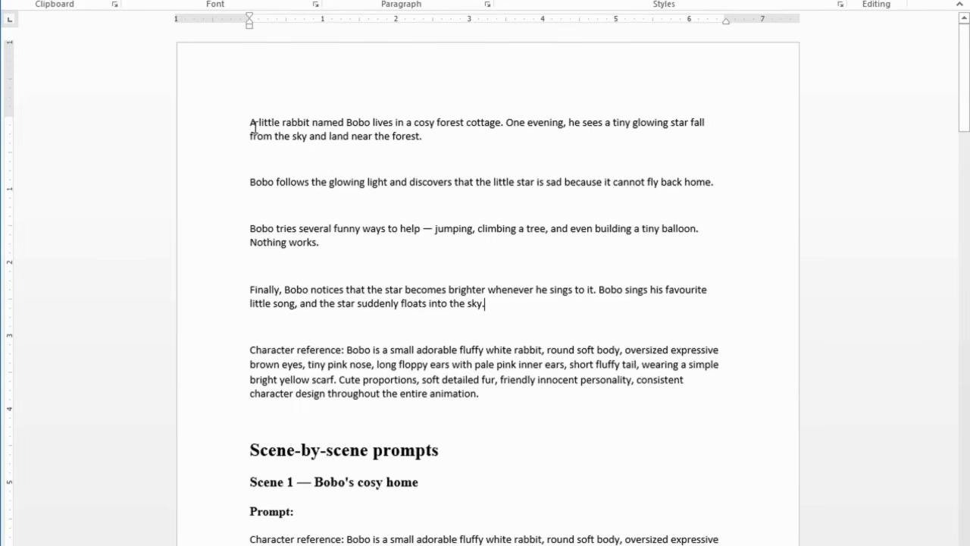
drag(251, 122, 453, 150)
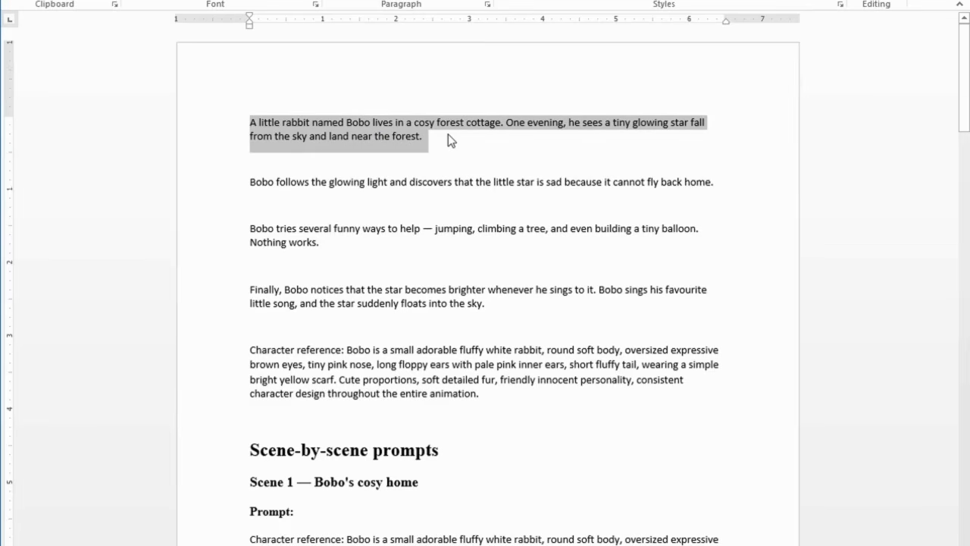
click(434, 147)
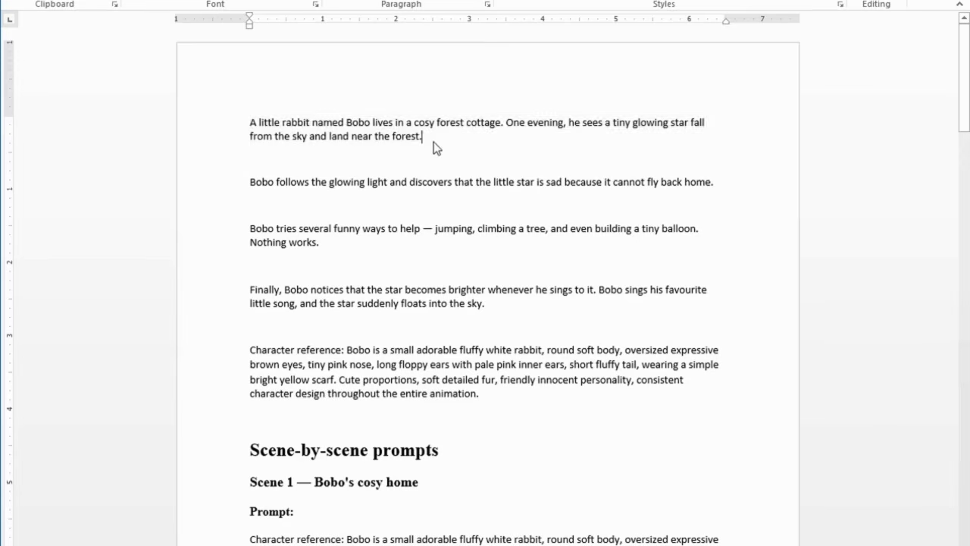
drag(433, 145, 255, 113)
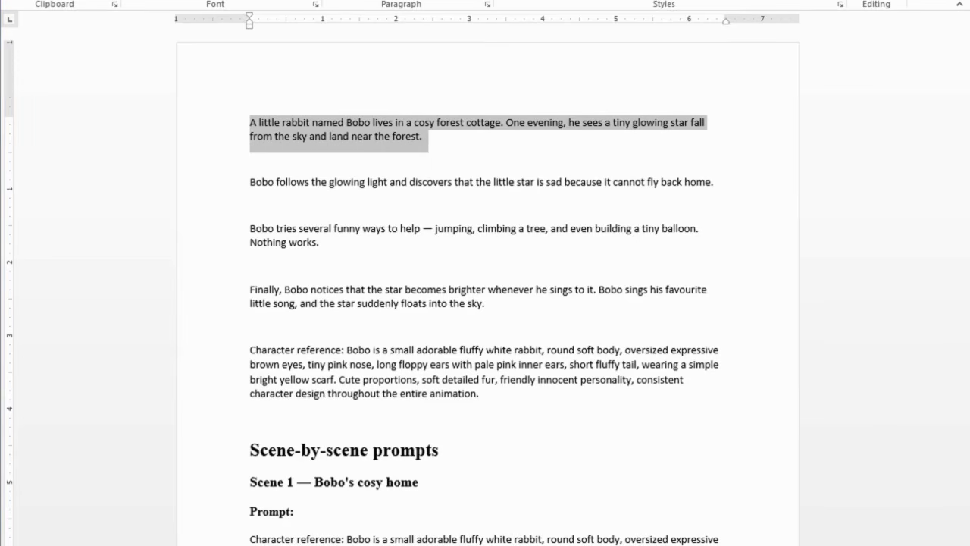
key(Right)
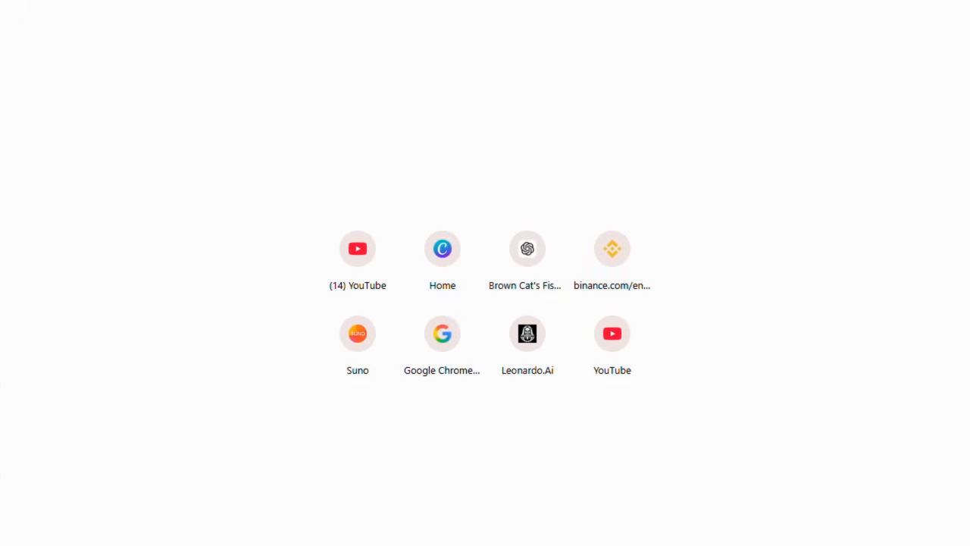
Search the web for "tts maker" and open the Free Text to Speech Online site of TTSMaker.
text(tts m)
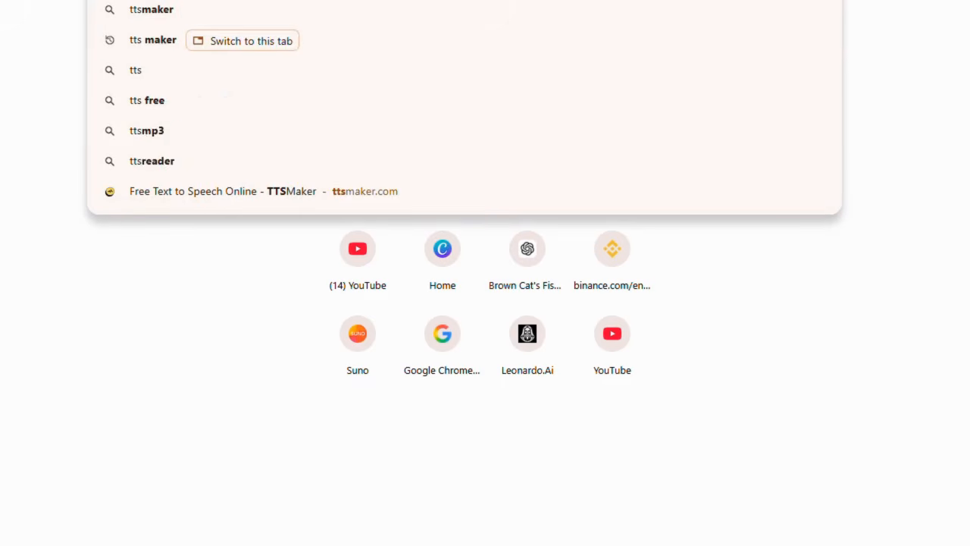
text(aker)
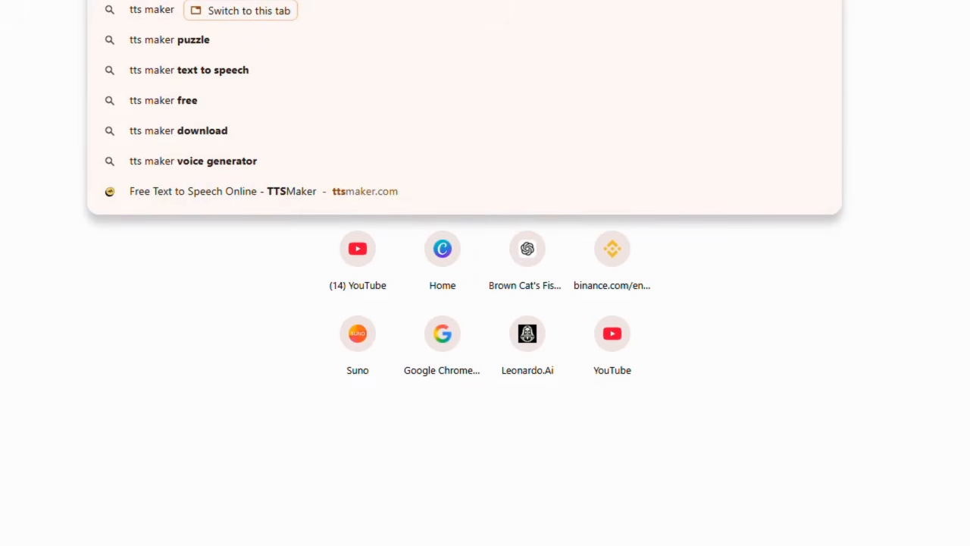
key(Return)
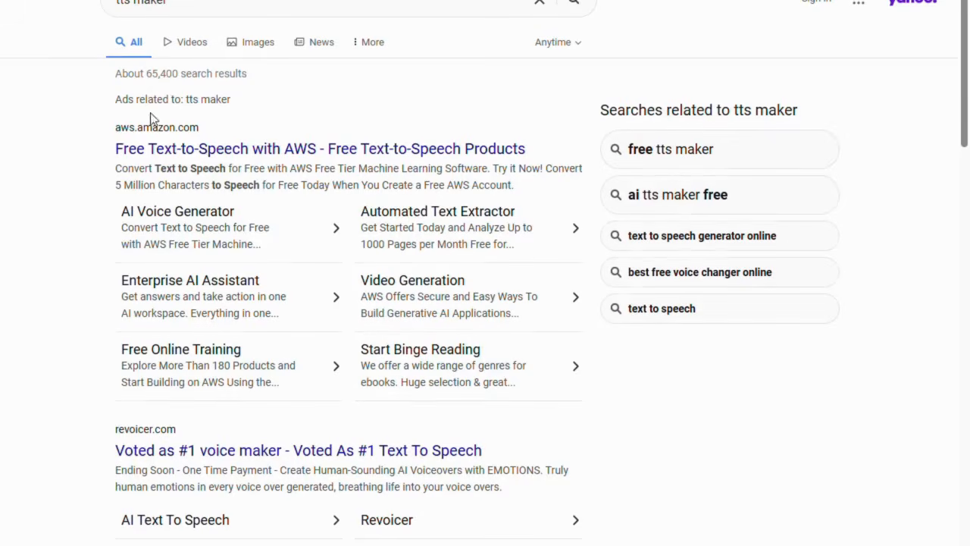
scroll(272, 287, down, 3)
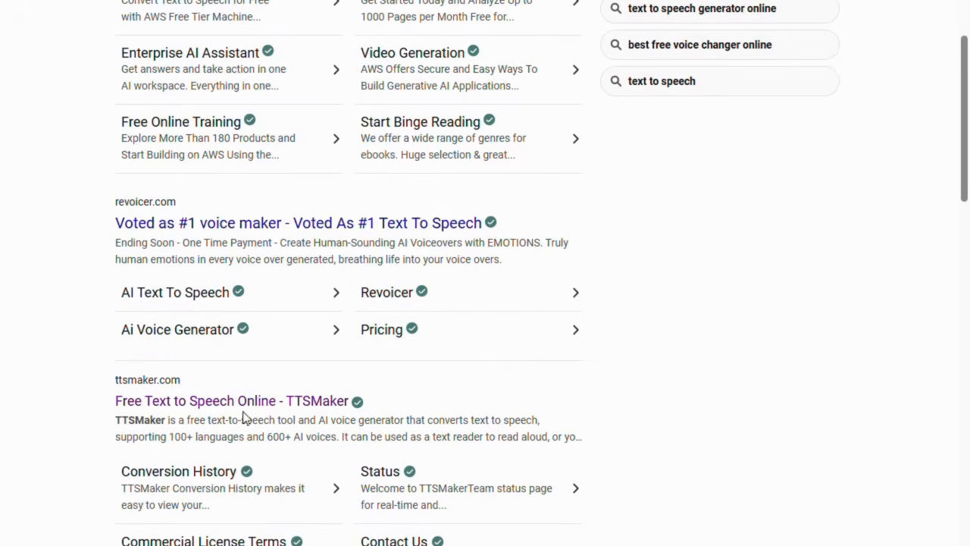
click(316, 402)
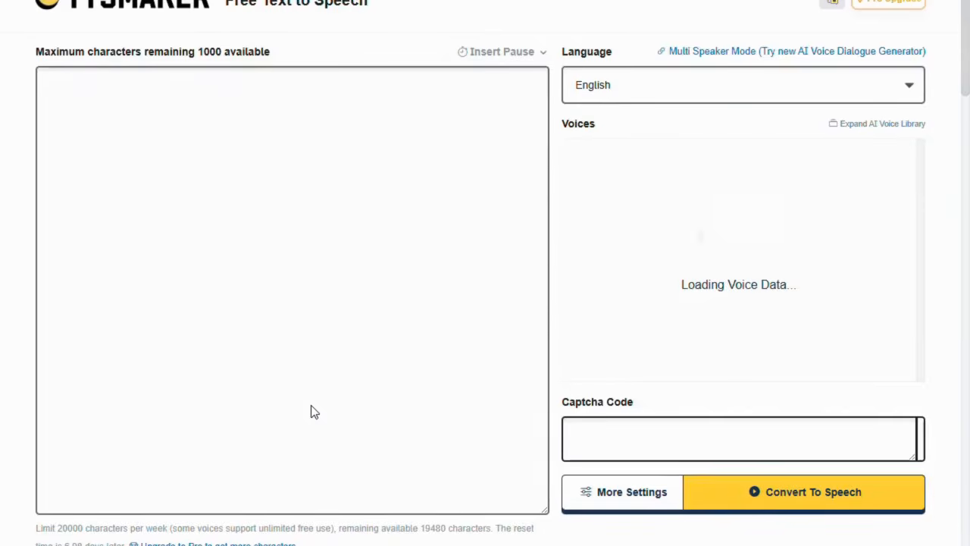
Paste the copied opening paragraph about Bobo into the text-to-speech input area.
click(336, 301)
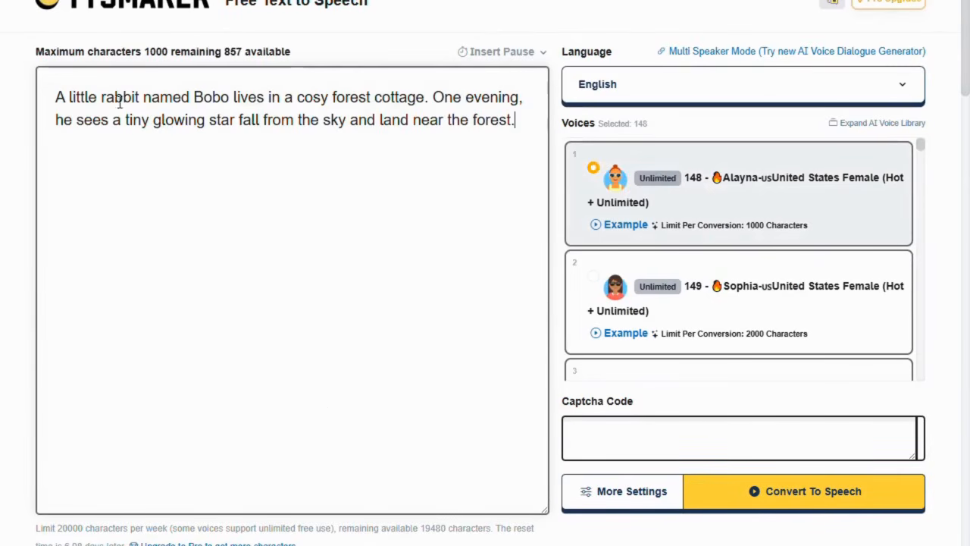
click(61, 100)
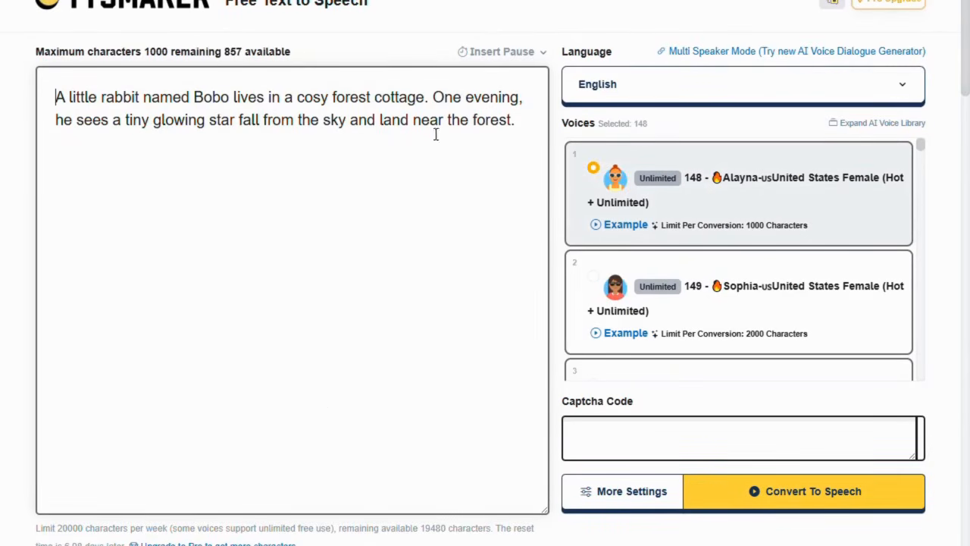
drag(523, 135, 48, 91)
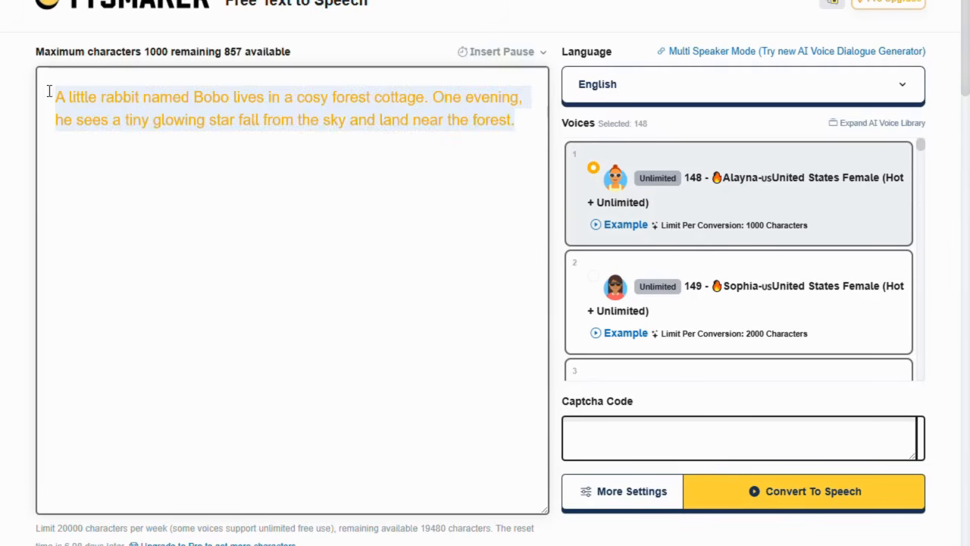
click(175, 225)
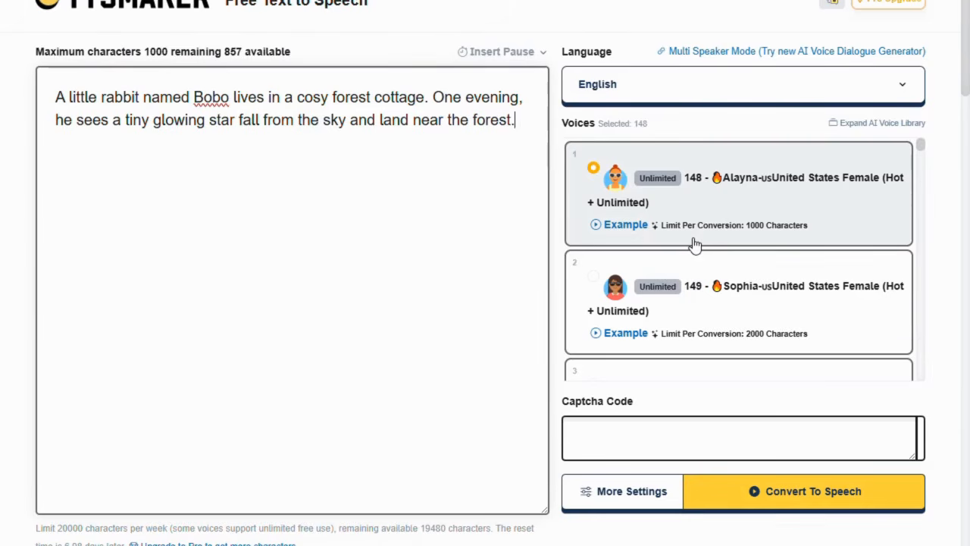
Choose the voice "2401 - Alison", the United Kingdom Female Child Voice, for the narration.
scroll(695, 244, down, 9)
scroll(695, 244, down, 6)
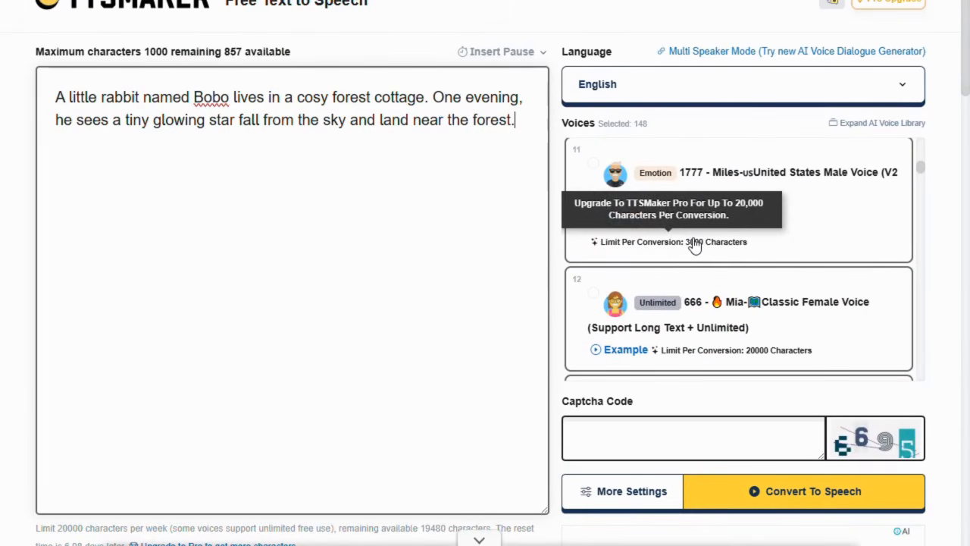
scroll(695, 244, down, 1)
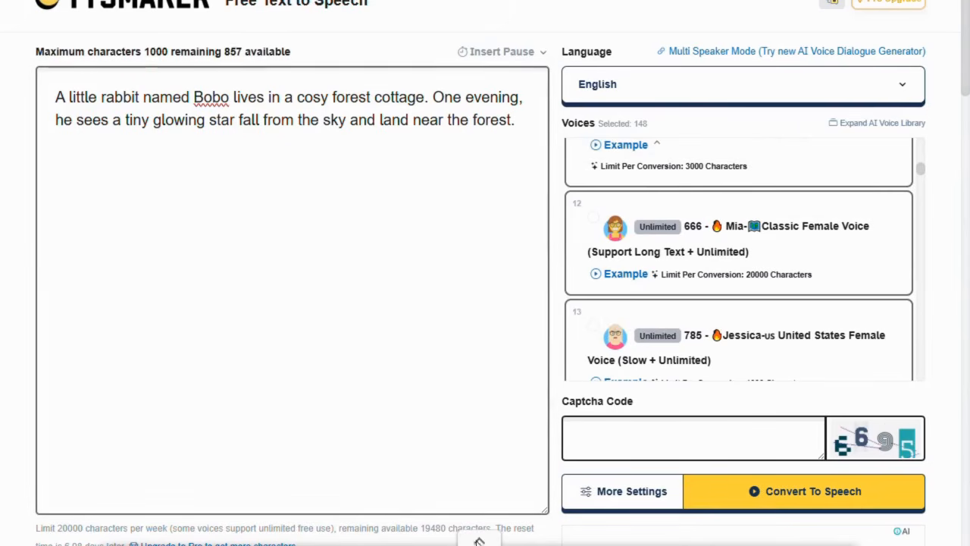
scroll(699, 310, down, 2)
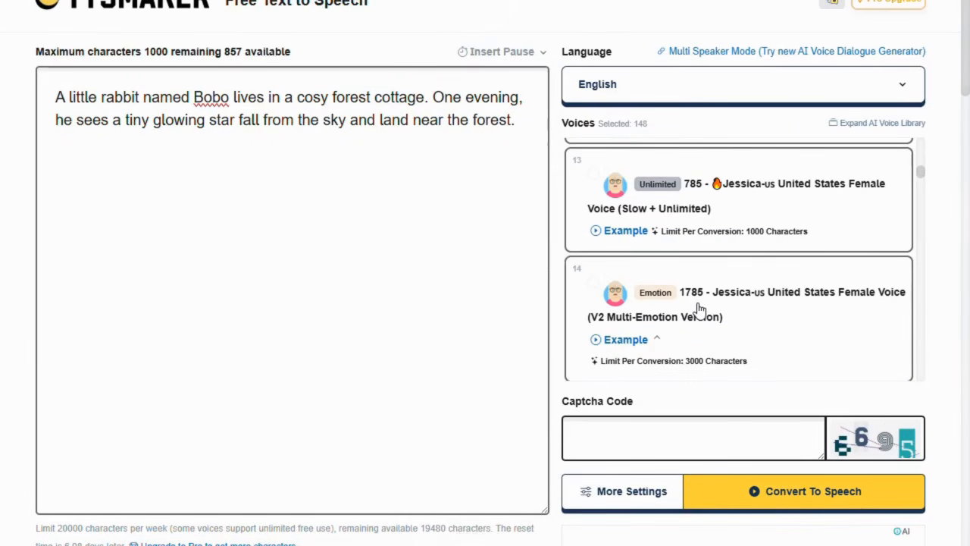
scroll(699, 310, down, 2)
scroll(699, 310, down, 4)
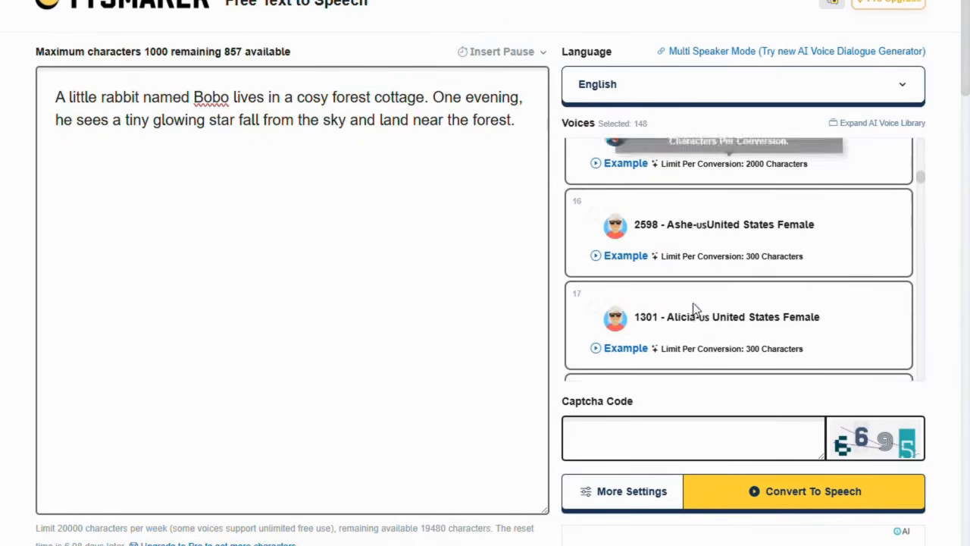
scroll(699, 310, down, 3)
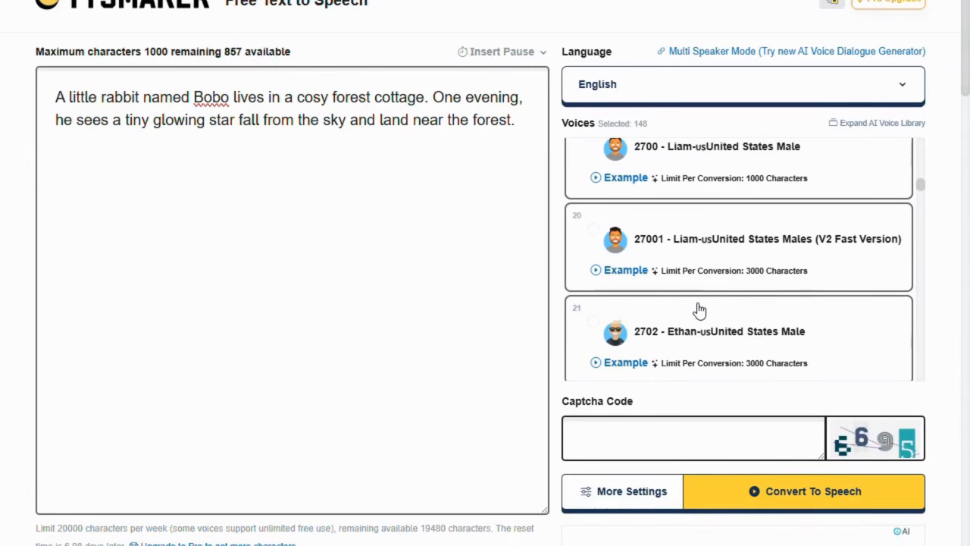
scroll(699, 310, down, 5)
scroll(699, 310, down, 5)
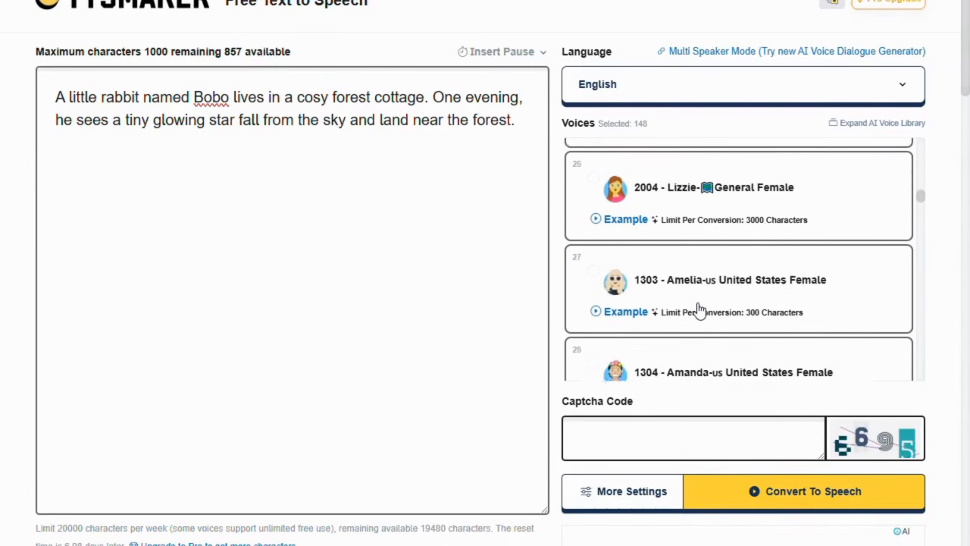
scroll(699, 310, down, 3)
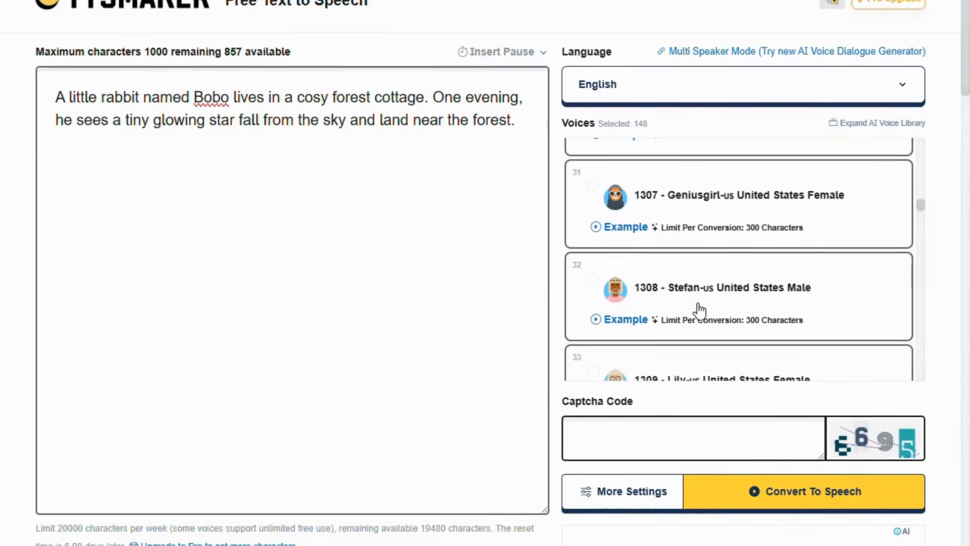
scroll(699, 310, down, 3)
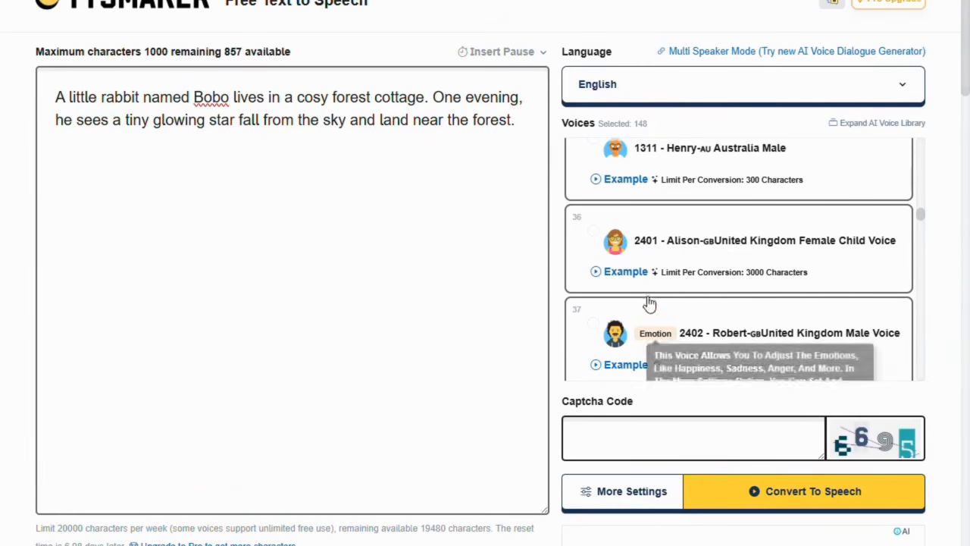
click(597, 239)
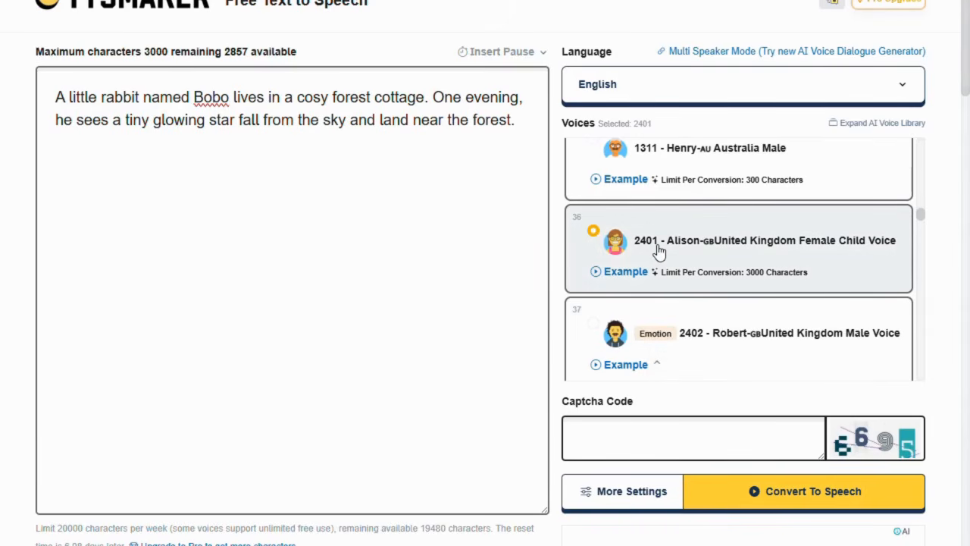
Enter the displayed captcha code and convert the paragraph to speech.
click(619, 443)
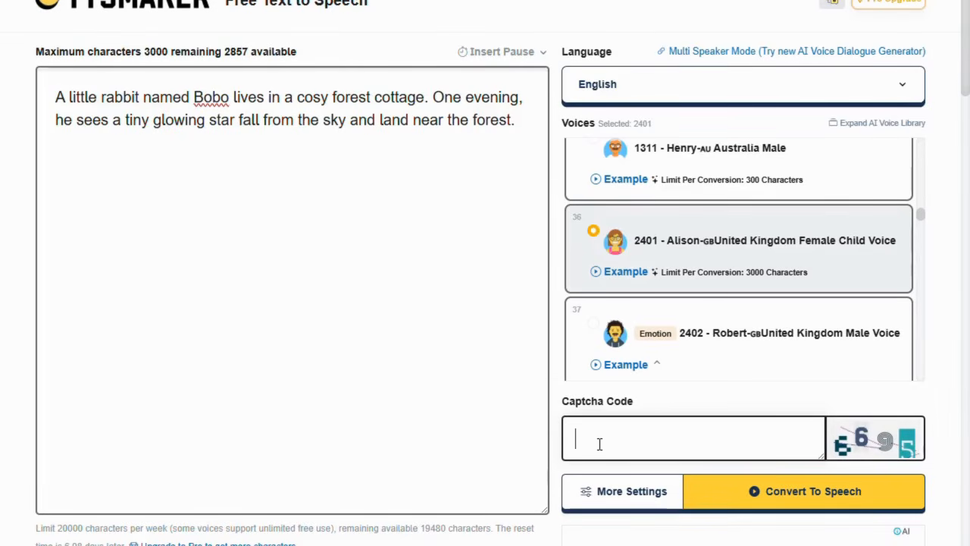
text(66)
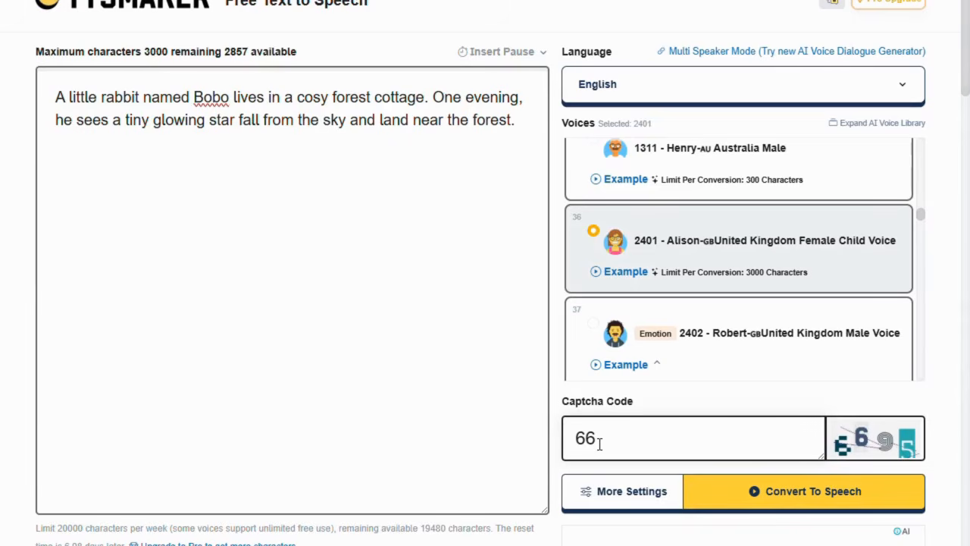
text(95)
click(783, 494)
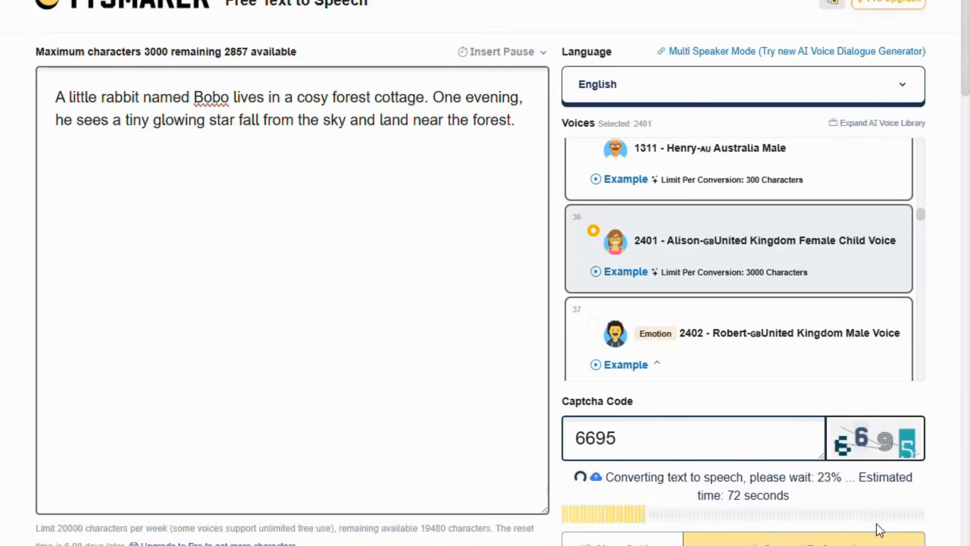
Download the generated voice audio from the audio player's options.
scroll(418, 353, down, 1)
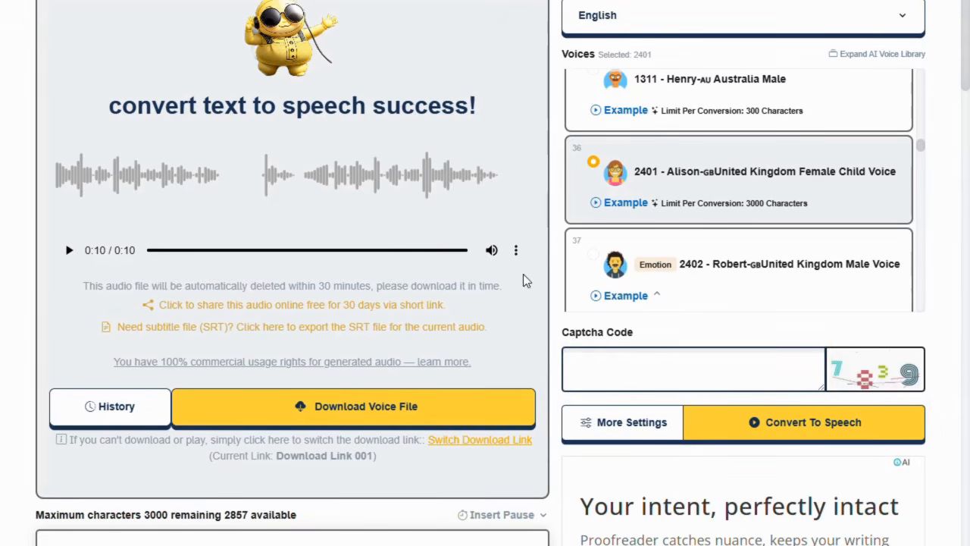
click(517, 252)
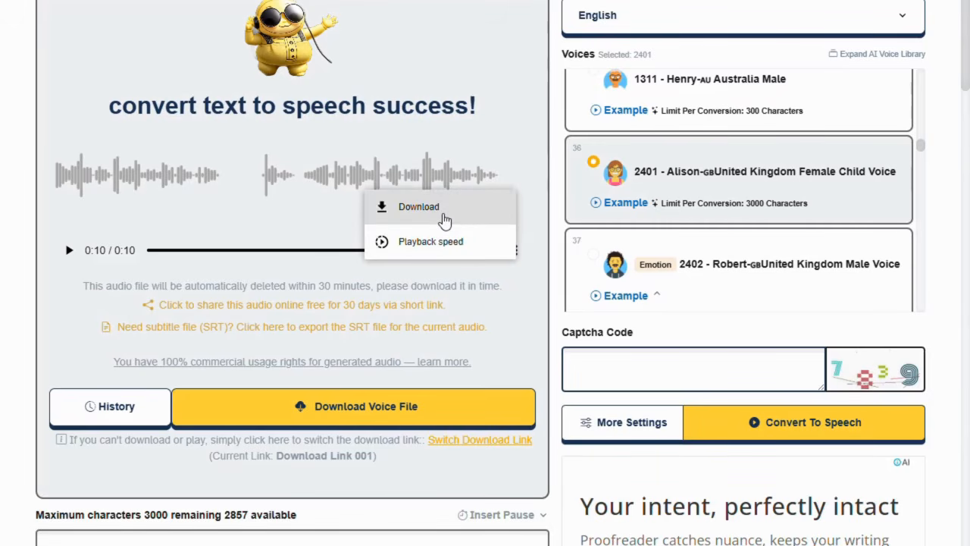
click(406, 204)
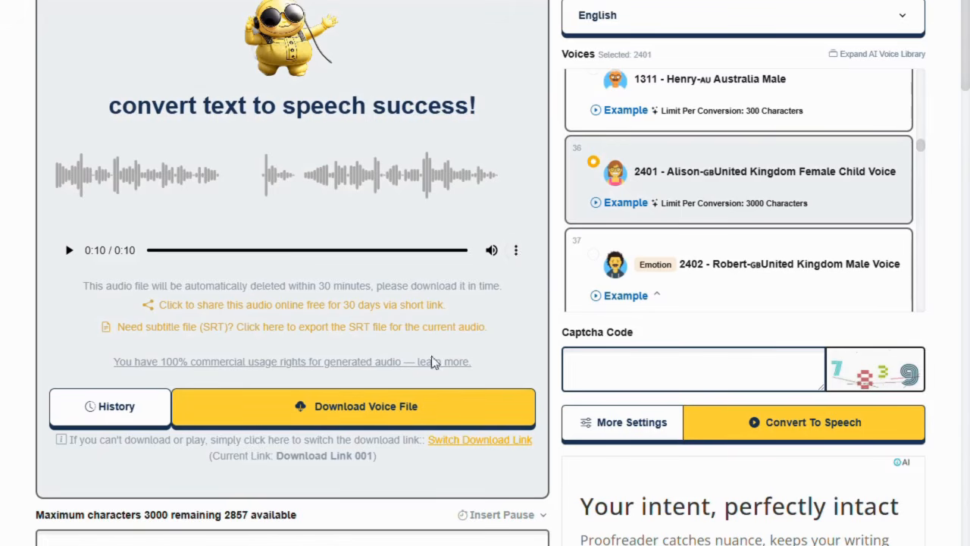
click(519, 254)
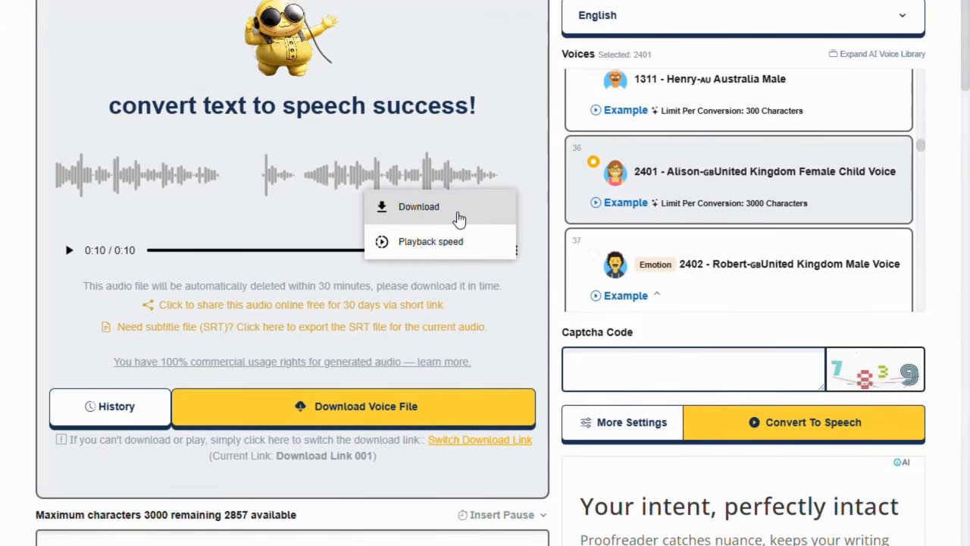
scroll(460, 484, down, 2)
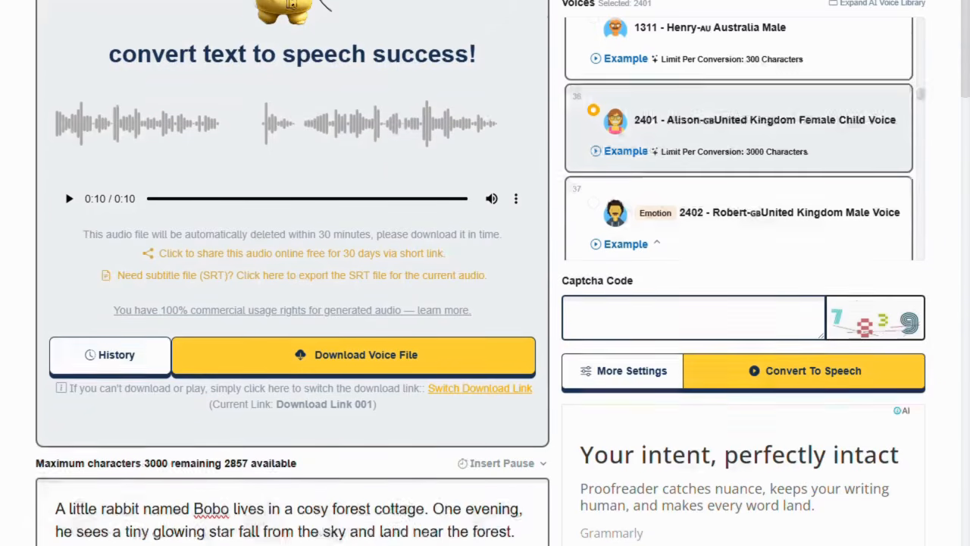
drag(515, 434, 51, 408)
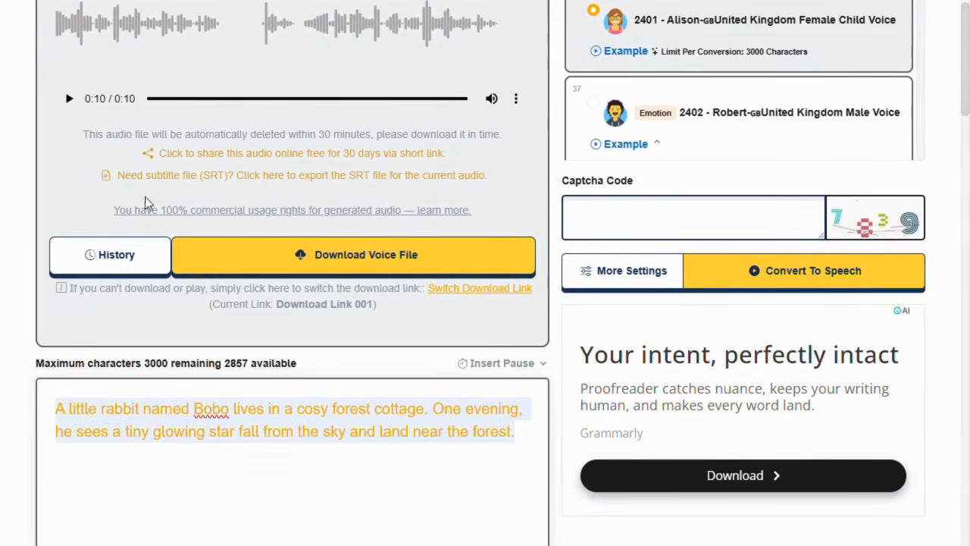
key(Right)
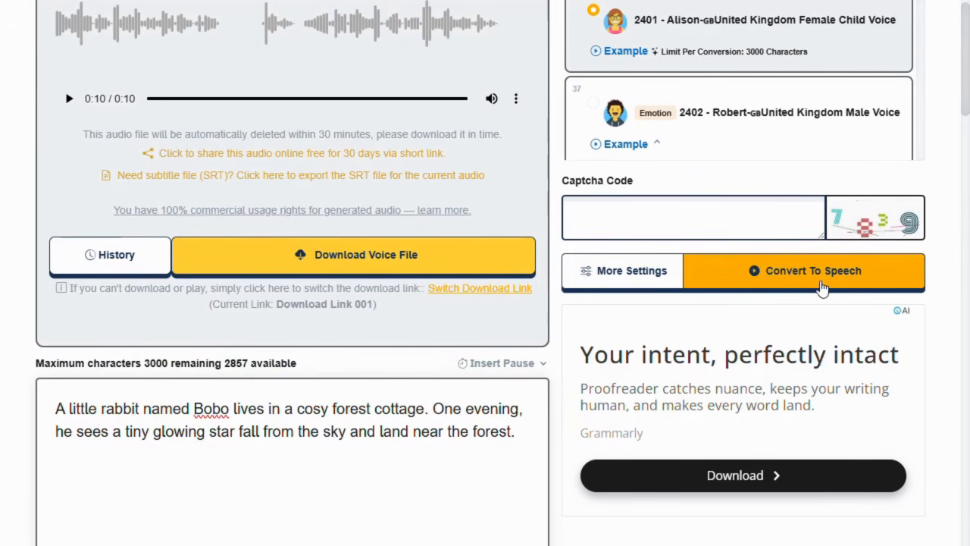
scroll(358, 518, up, 3)
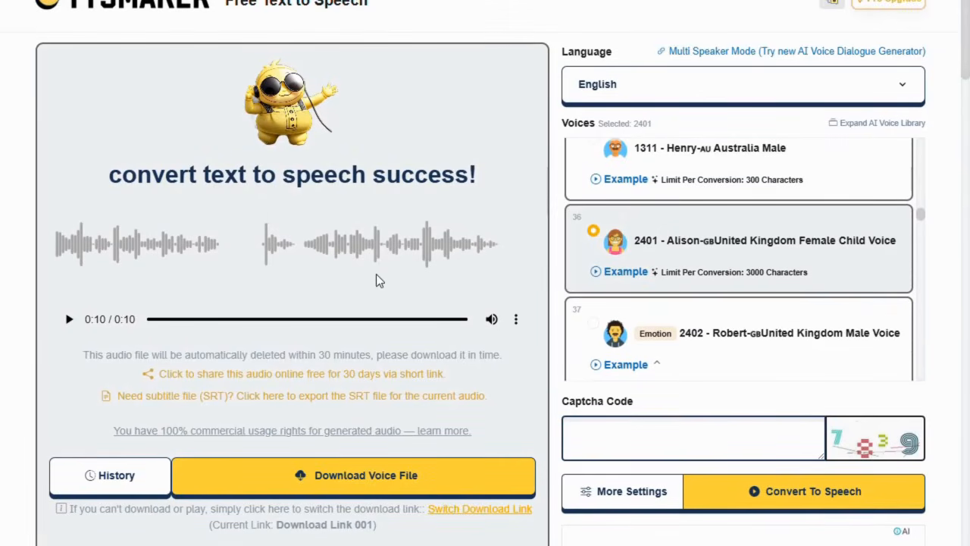
click(516, 319)
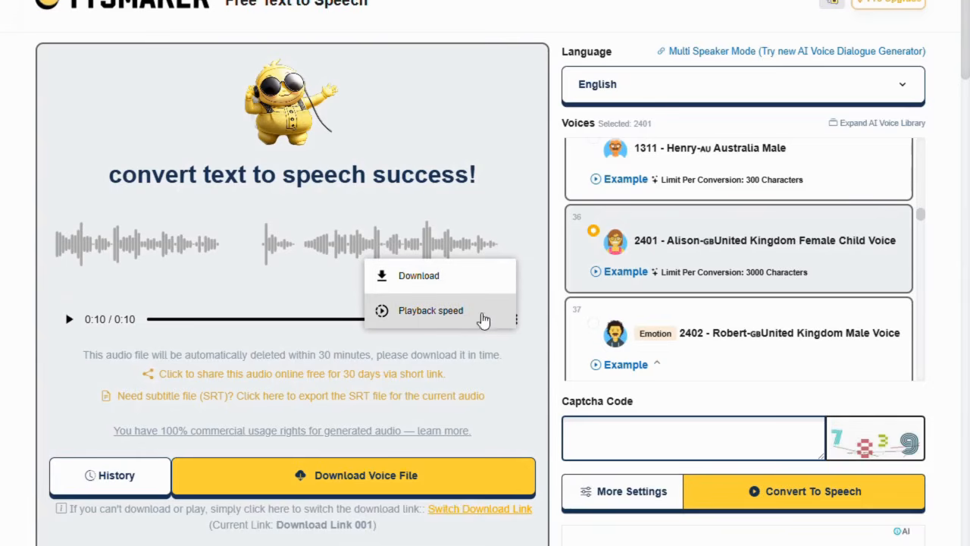
click(506, 343)
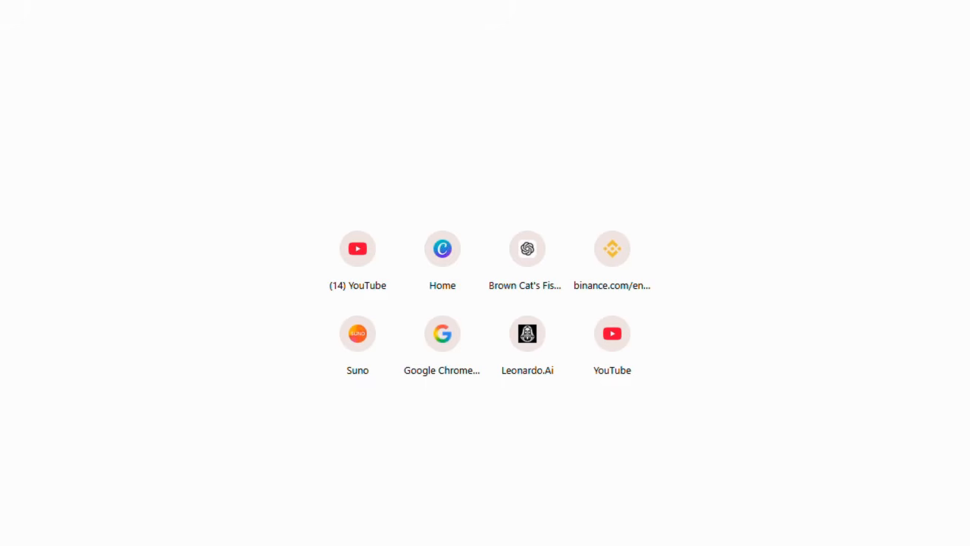
Open Canva, create a blank presentation design and switch it to video editing.
click(443, 254)
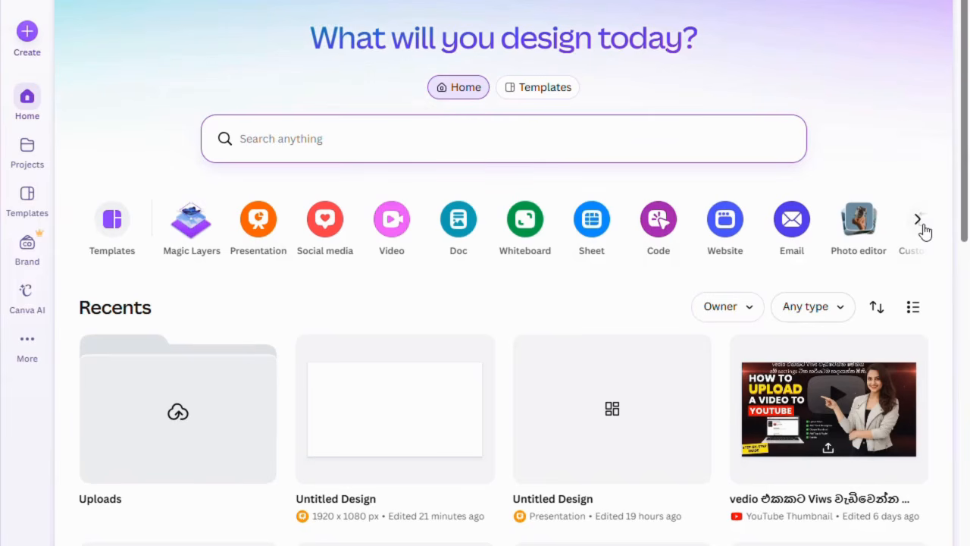
click(258, 226)
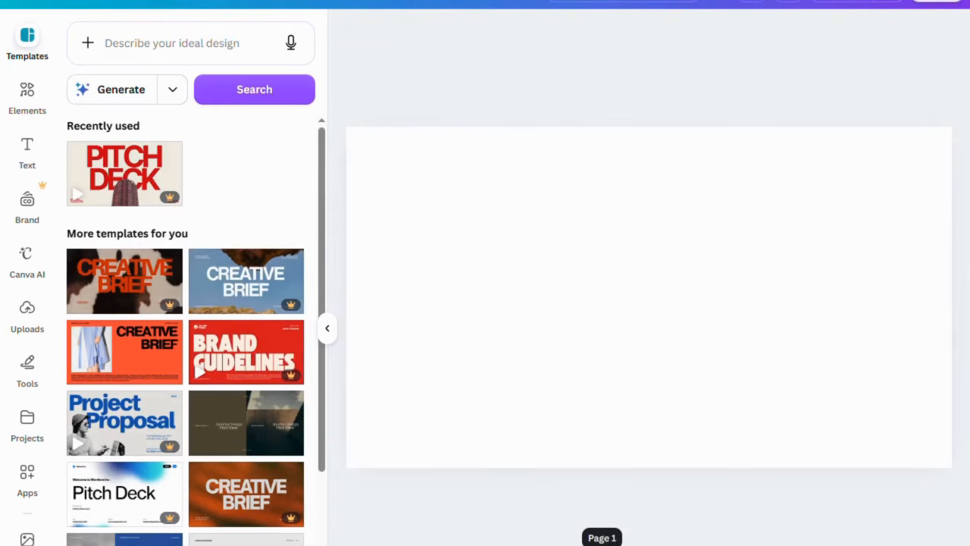
right_click(588, 168)
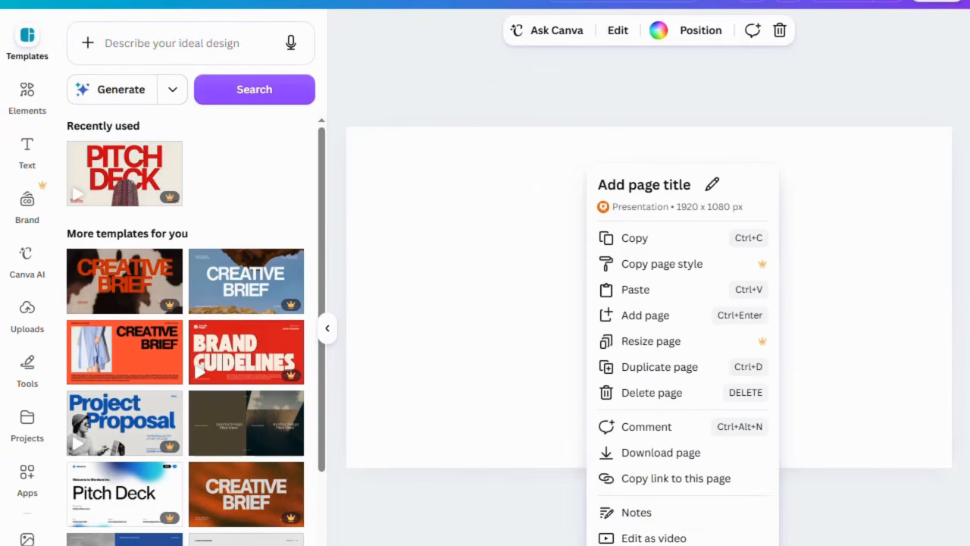
click(635, 538)
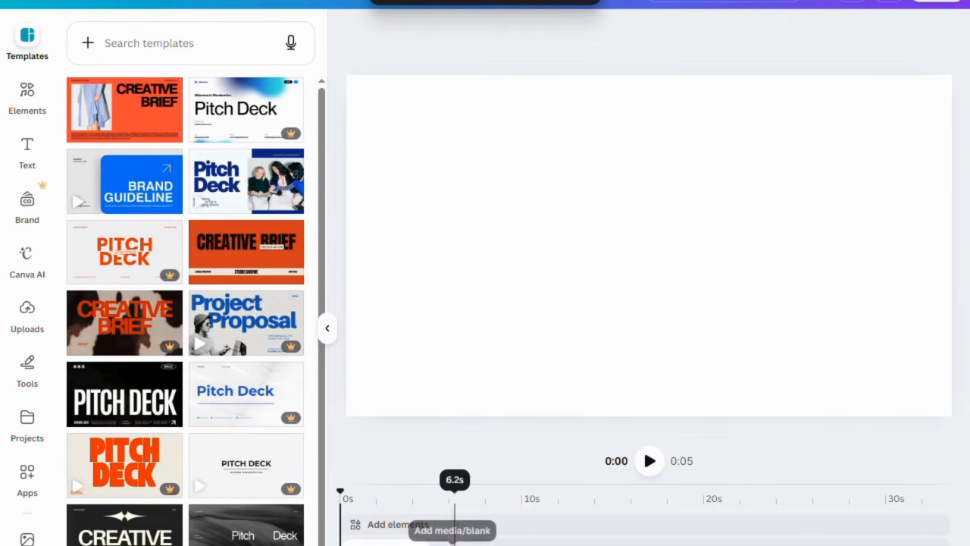
Add a second blank 5.0-second page to the timeline after the first one.
click(454, 540)
click(464, 528)
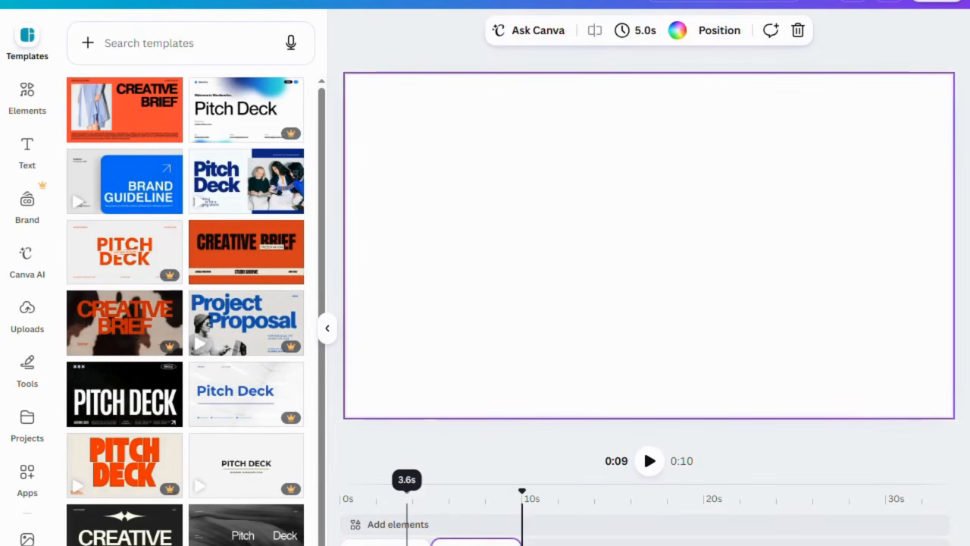
click(464, 500)
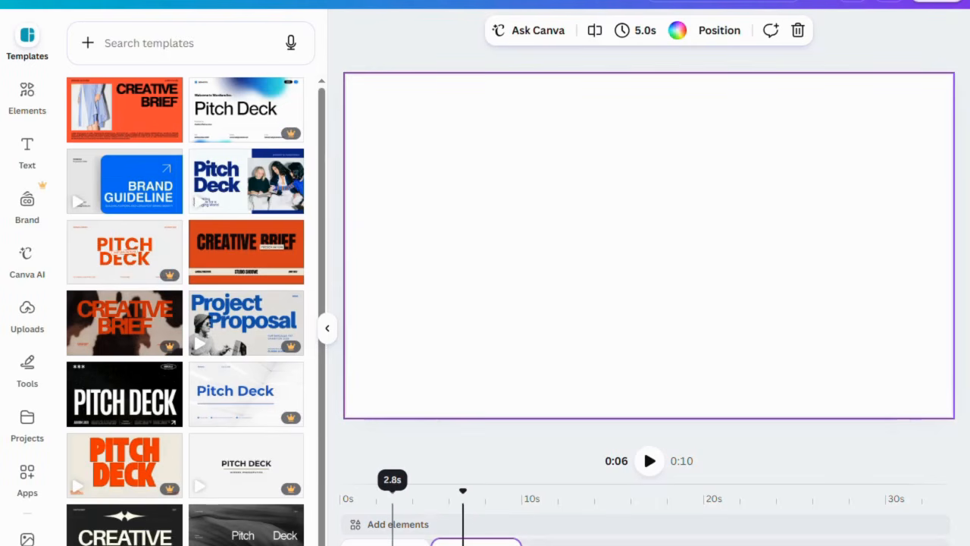
click(391, 501)
click(486, 500)
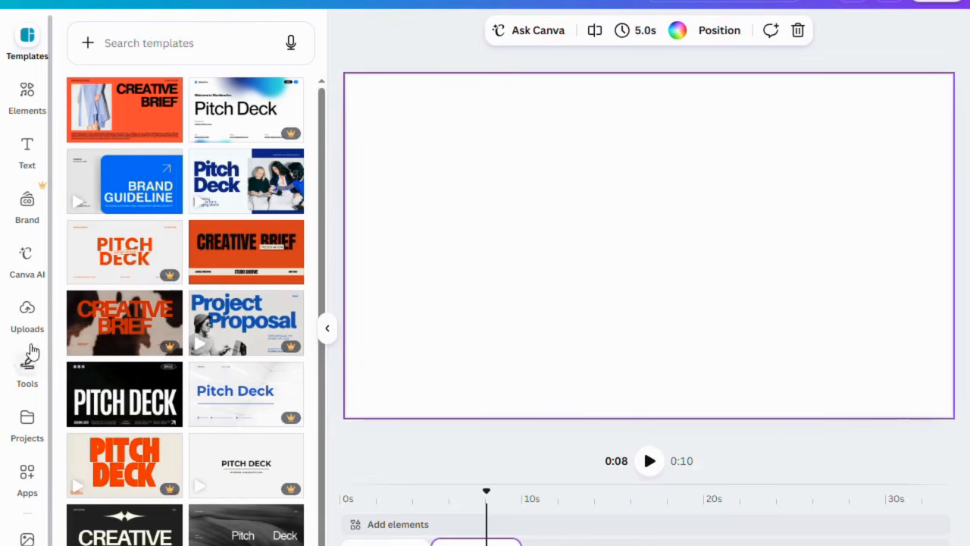
Look through the uploaded rabbit video clips and narration audio files, checking the names of the first clips.
click(28, 317)
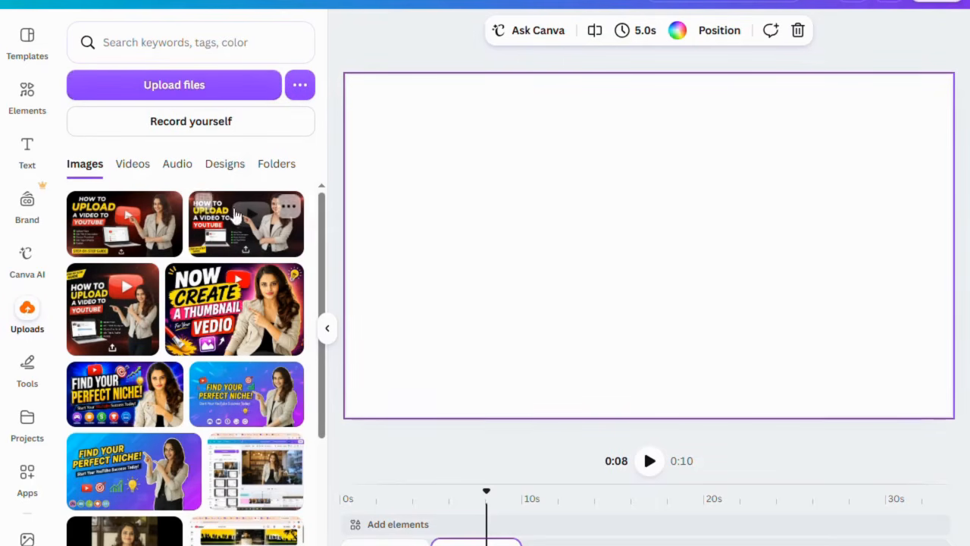
click(133, 164)
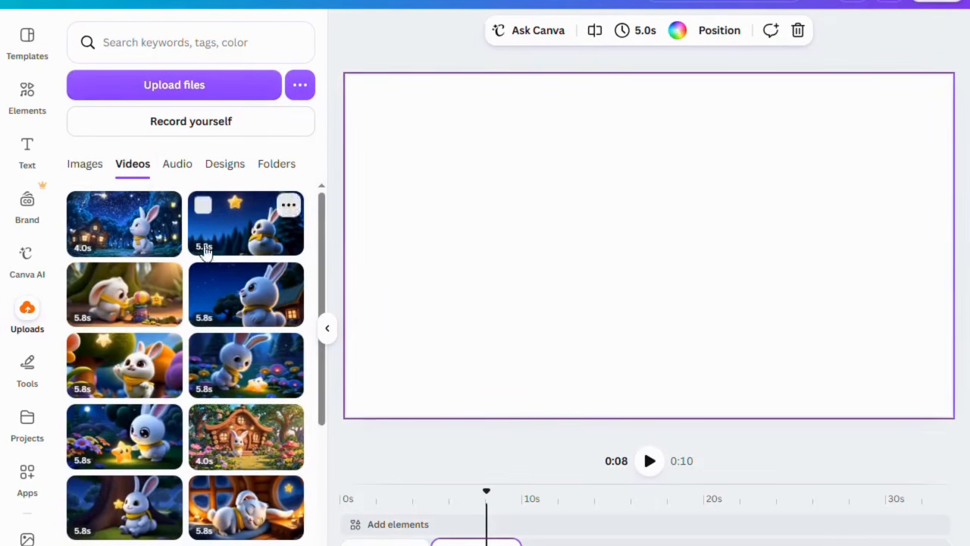
mouse_move(170, 355)
click(186, 163)
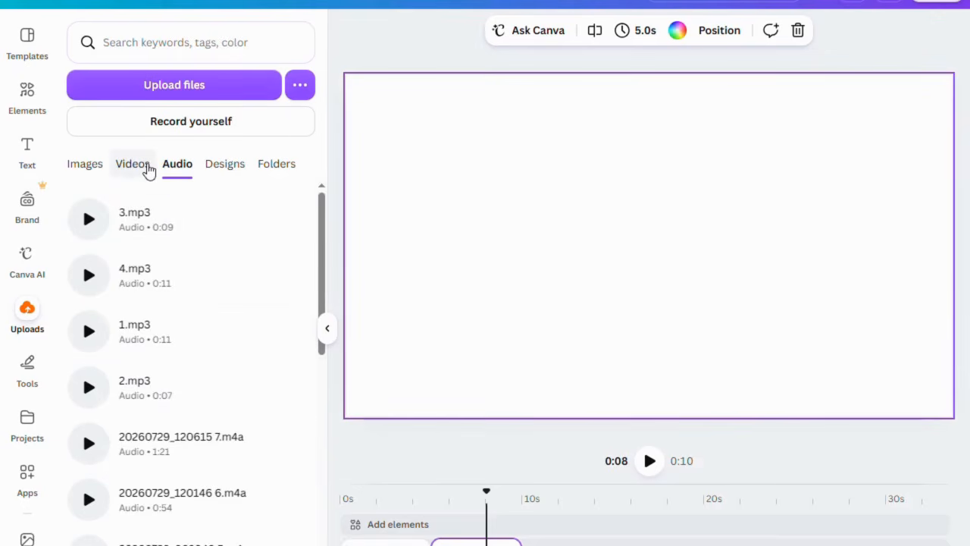
click(144, 166)
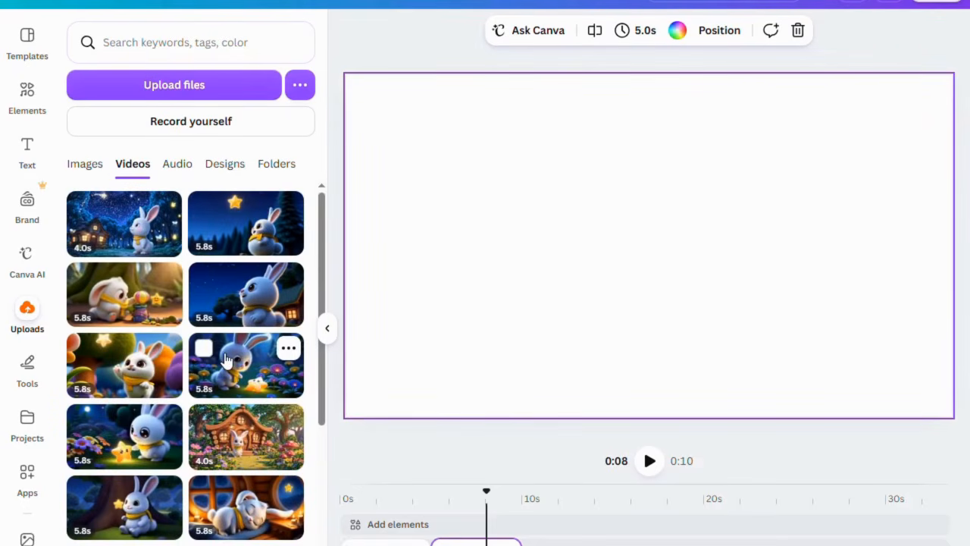
click(176, 171)
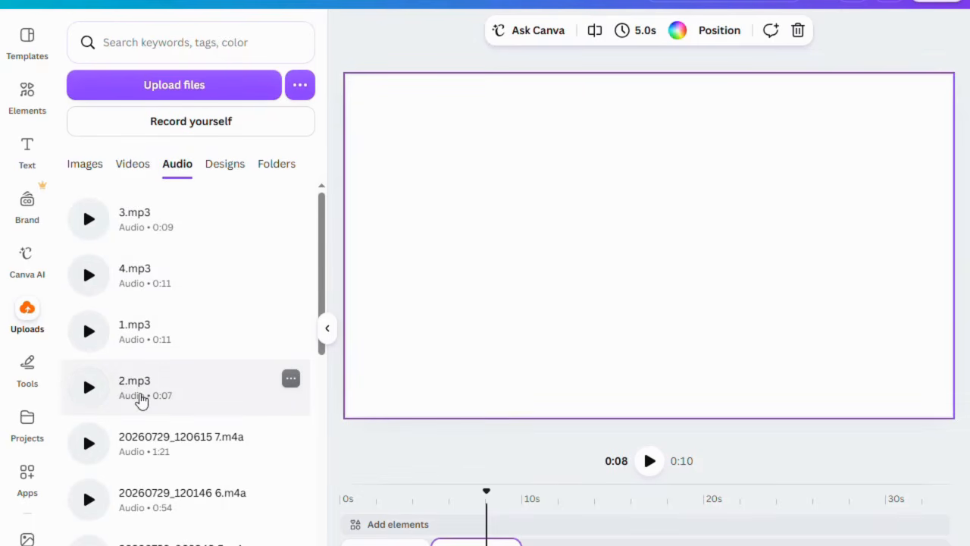
click(129, 170)
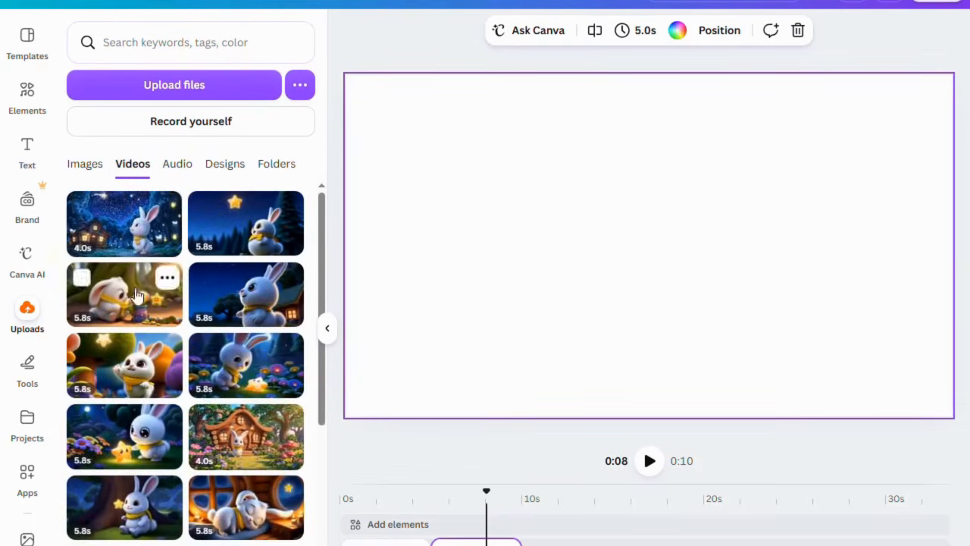
click(167, 207)
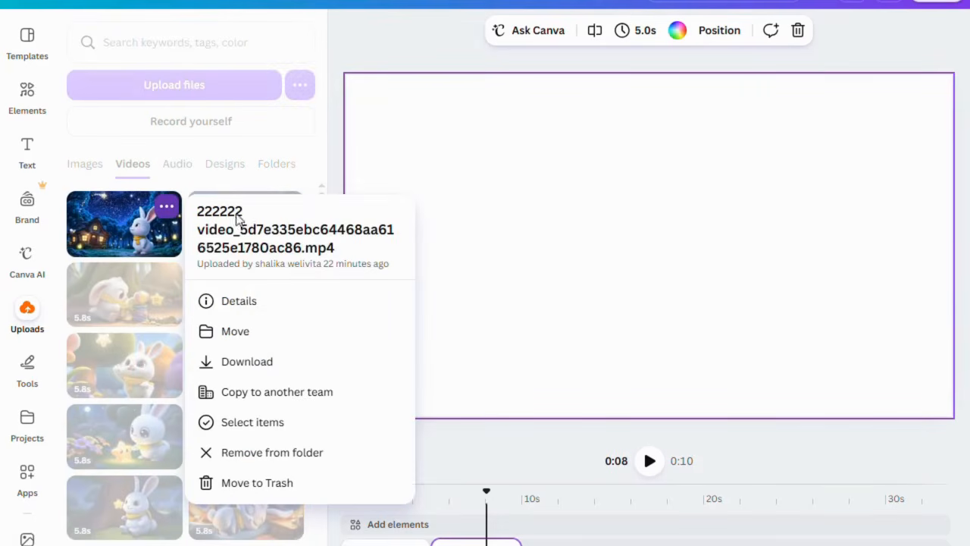
click(167, 209)
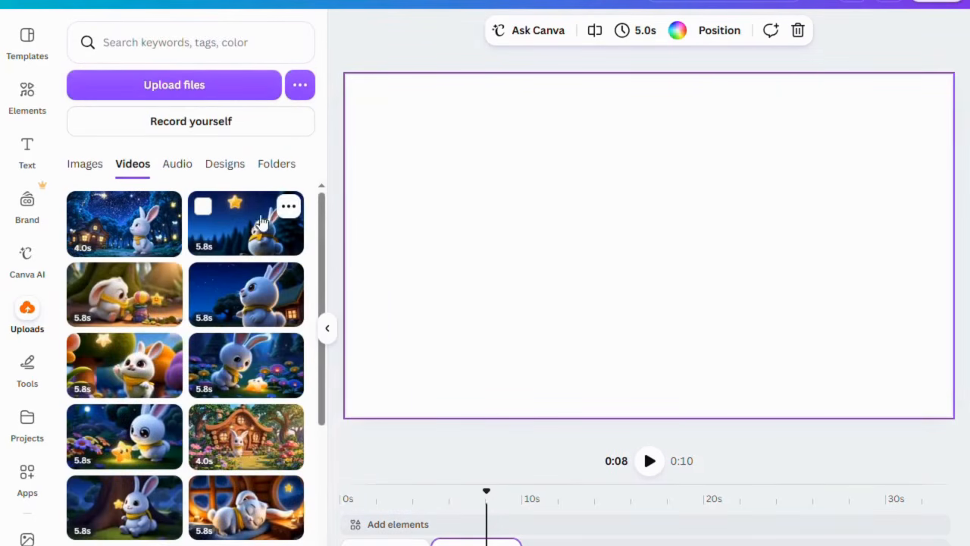
click(294, 215)
click(288, 215)
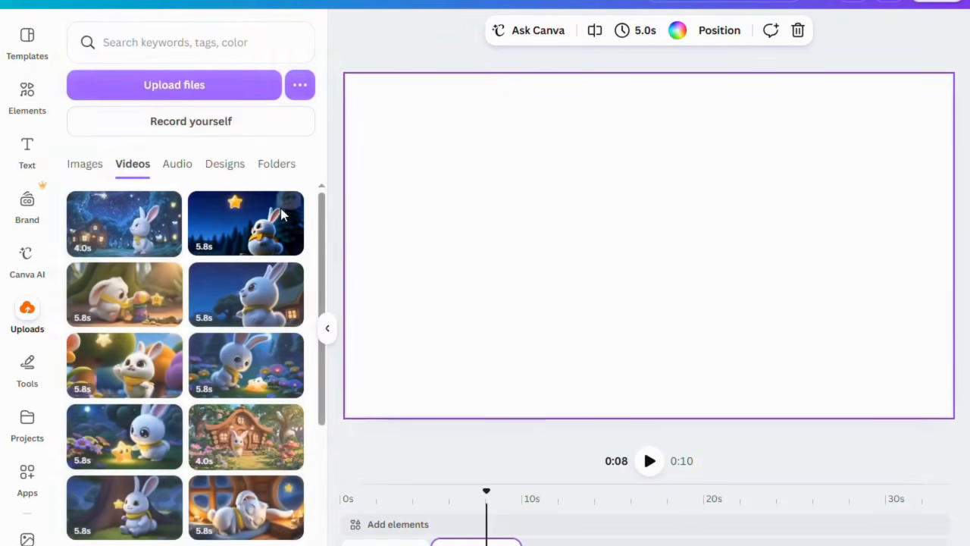
Add the uploaded narration 1.mp3 to the timeline, starting at 0:00.
click(186, 168)
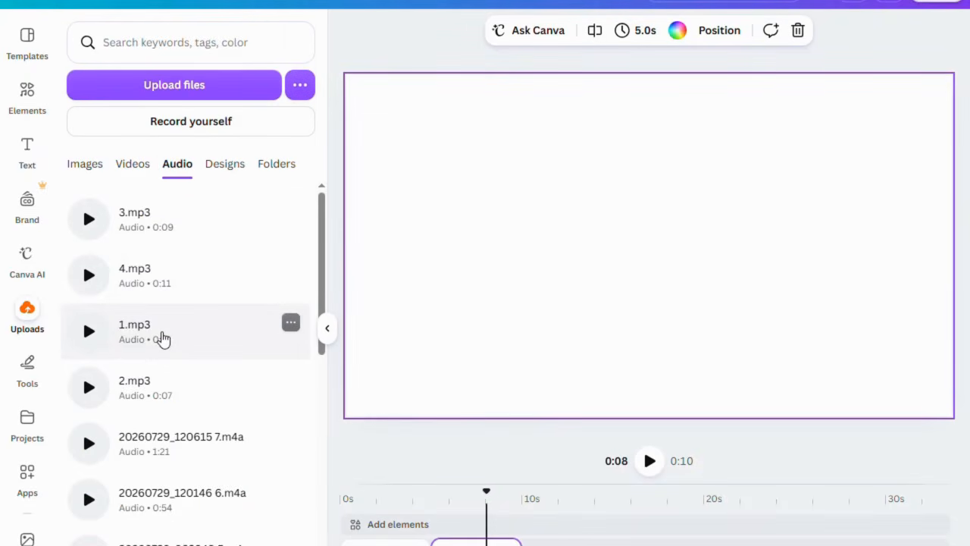
drag(162, 338, 463, 544)
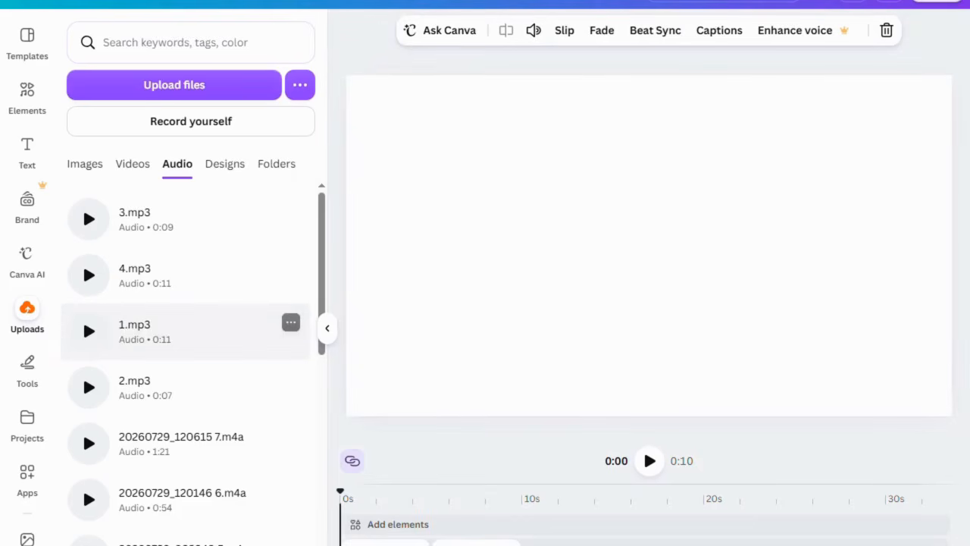
Check the file names of the uploaded rabbit clips to identify which scene number each one belongs to.
click(135, 165)
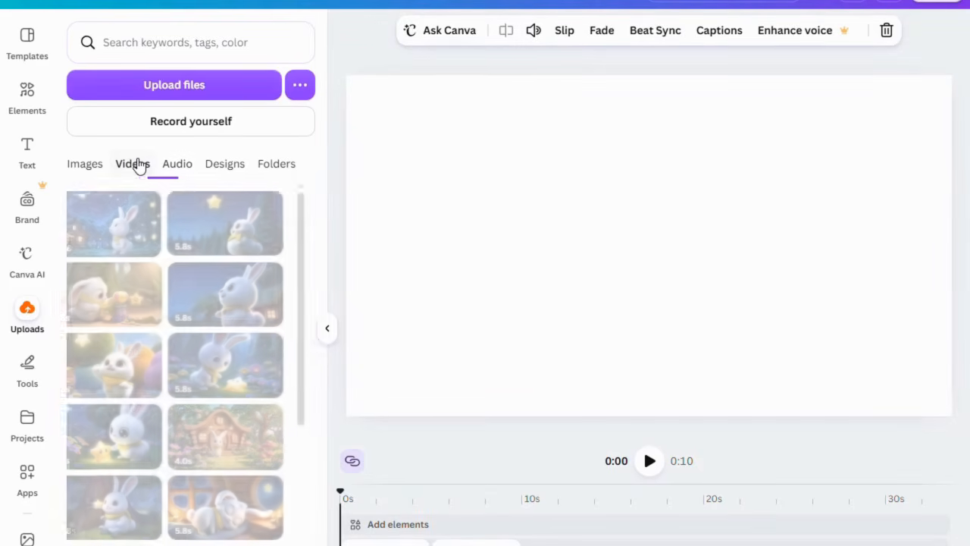
click(166, 208)
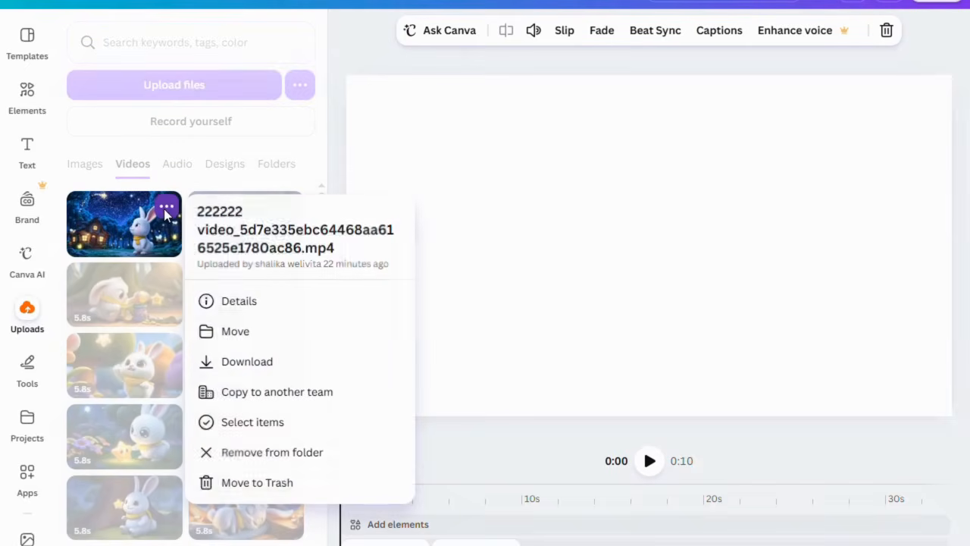
click(166, 212)
click(166, 277)
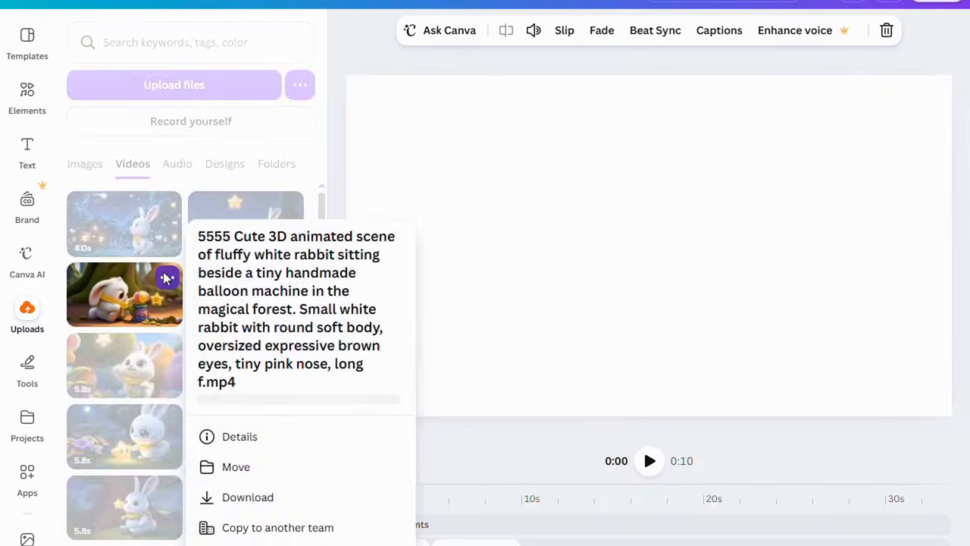
click(166, 278)
click(166, 349)
click(166, 352)
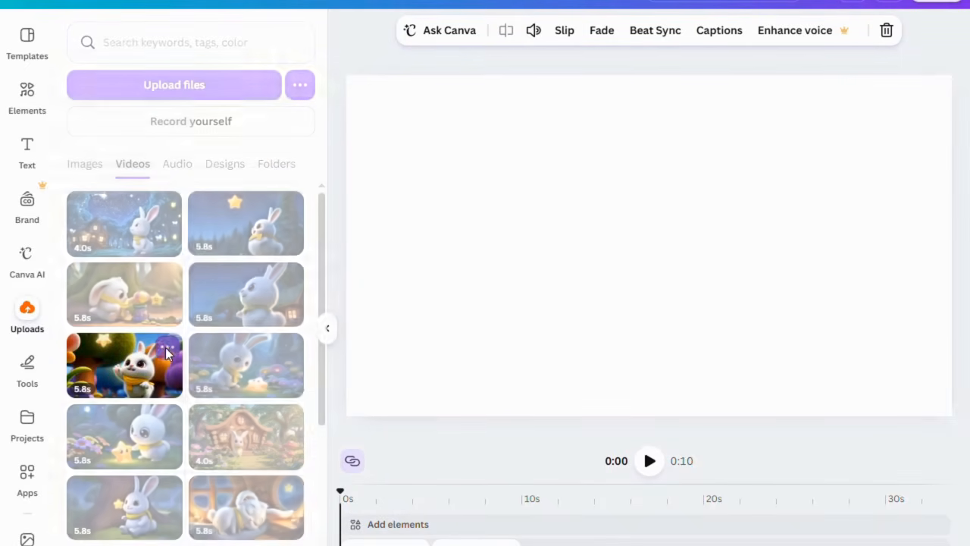
click(166, 418)
click(167, 418)
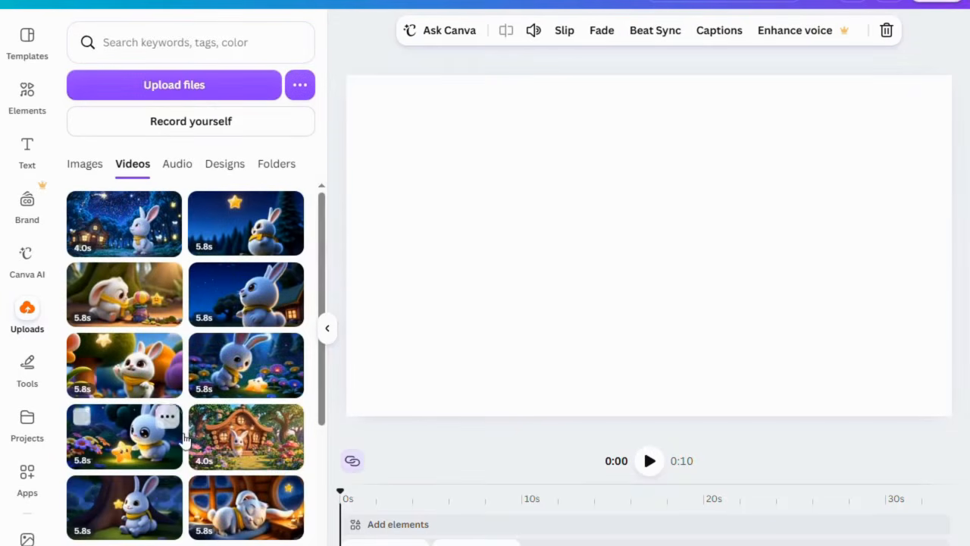
click(167, 490)
click(167, 491)
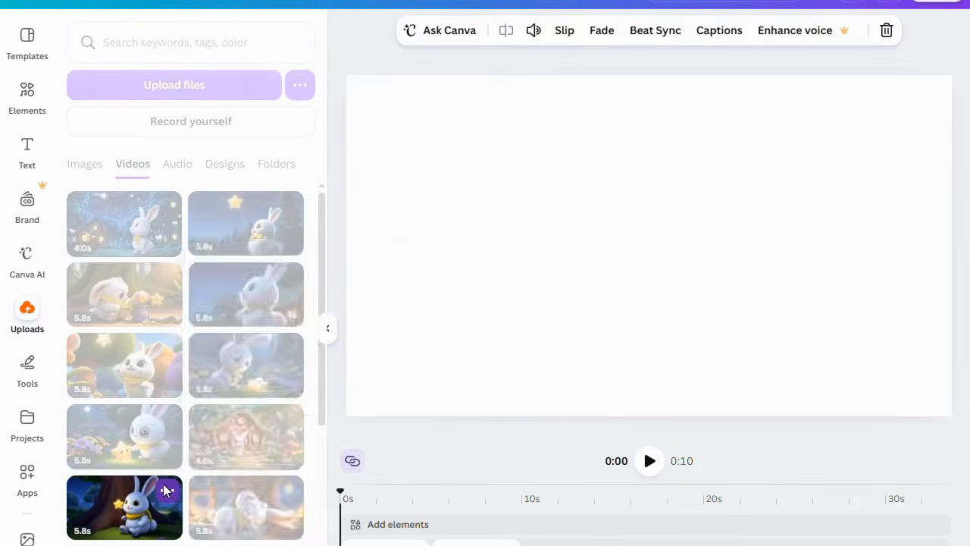
click(289, 492)
click(290, 493)
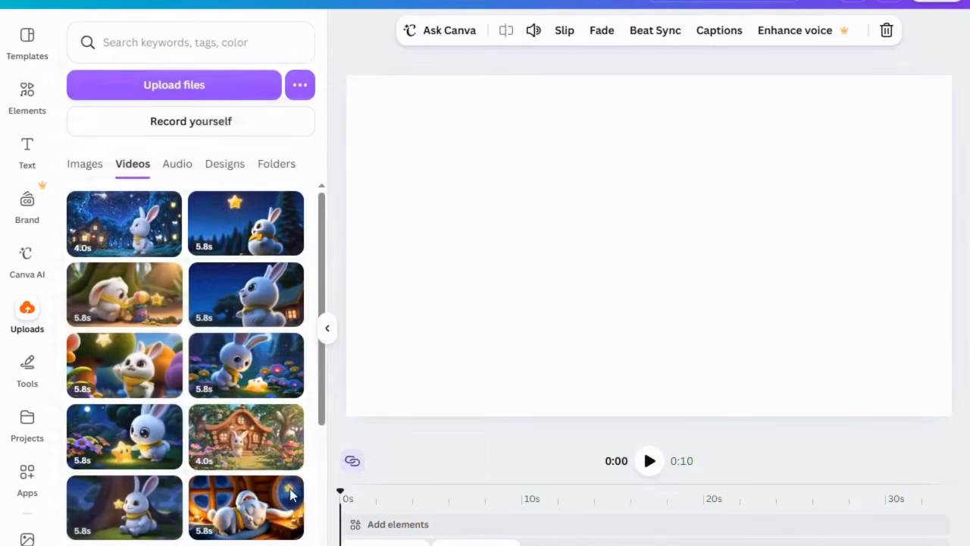
Place the 4.0-second clip of the rabbit outside the forest cottage at the start of the timeline.
click(288, 418)
click(288, 418)
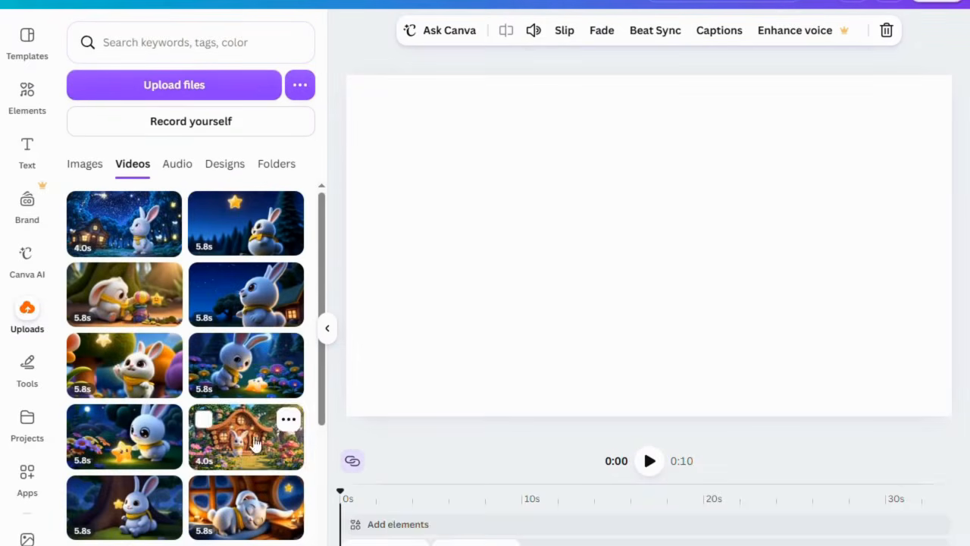
drag(254, 445, 386, 538)
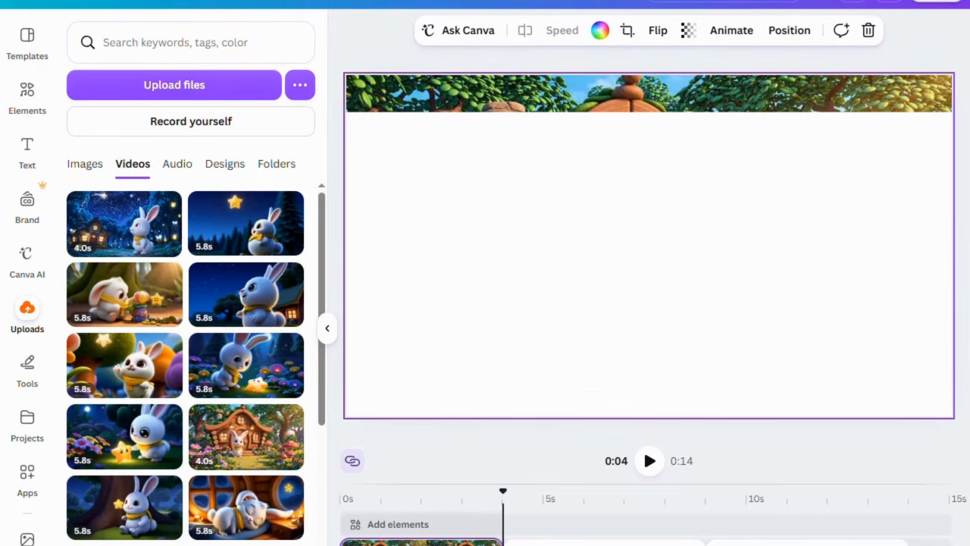
Play the timeline to preview the cottage clip together with the narration, stopping at about 0:11.
click(649, 462)
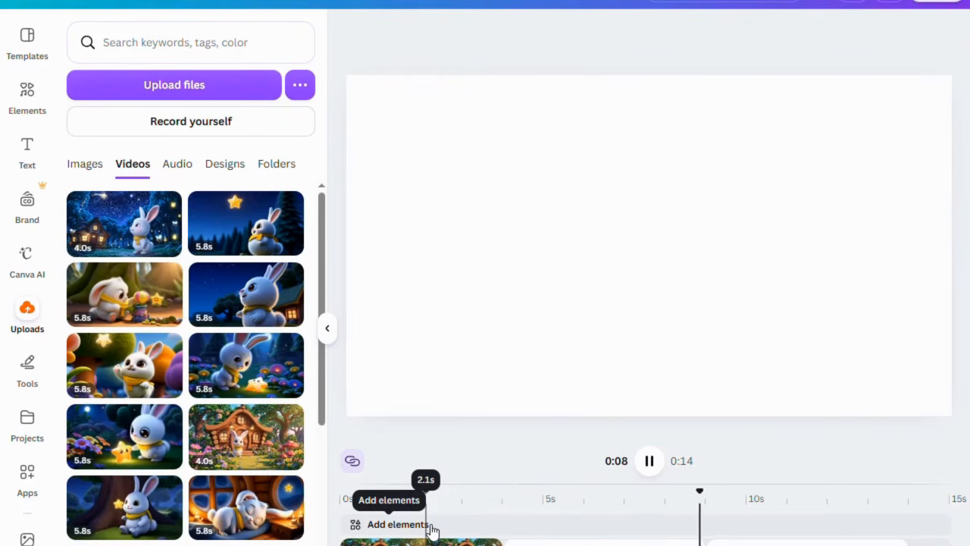
click(650, 461)
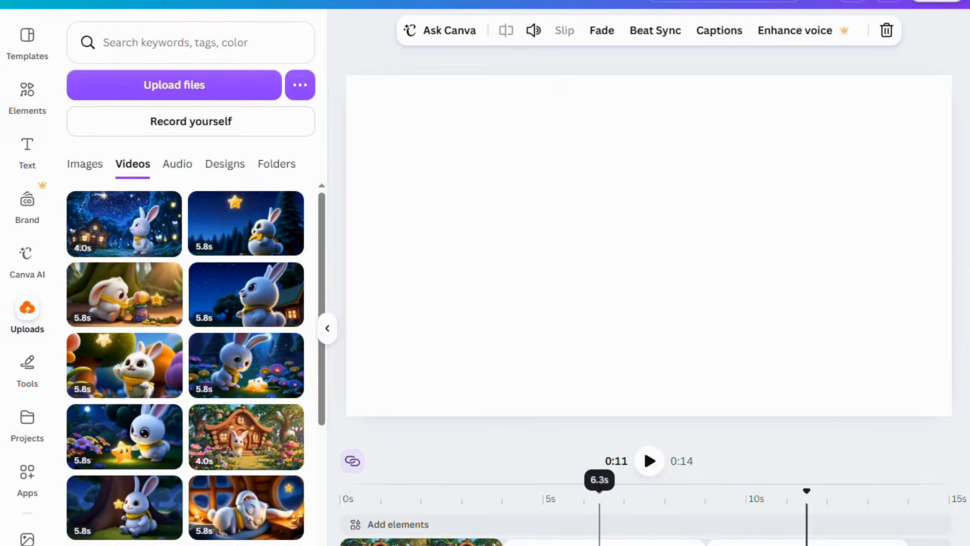
Copy the forest cottage clip and place the duplicate directly after the original on the timeline.
click(453, 543)
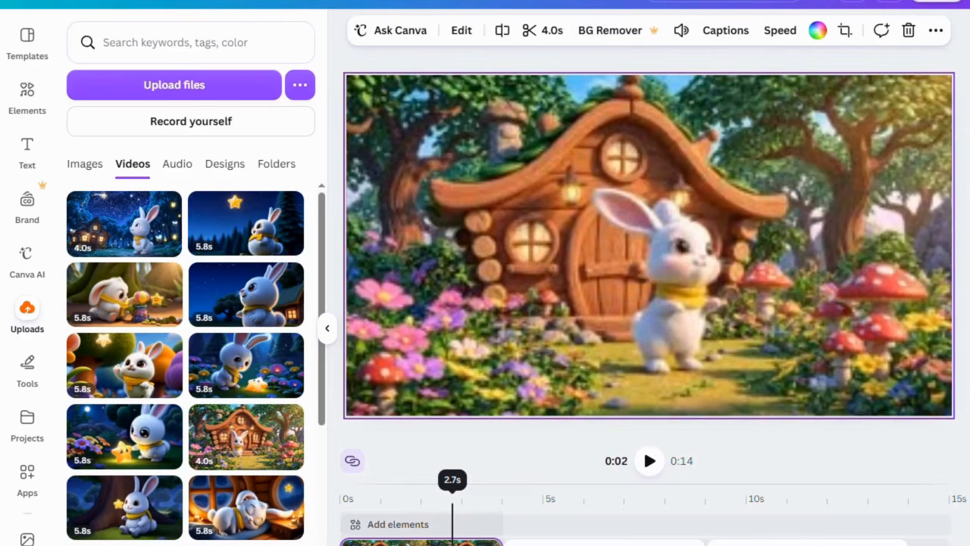
right_click(453, 543)
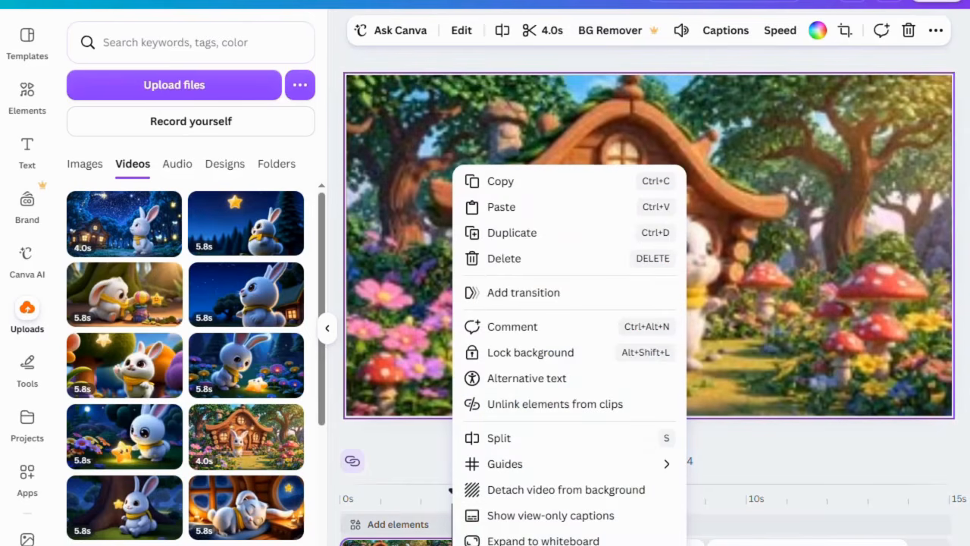
click(522, 182)
click(556, 500)
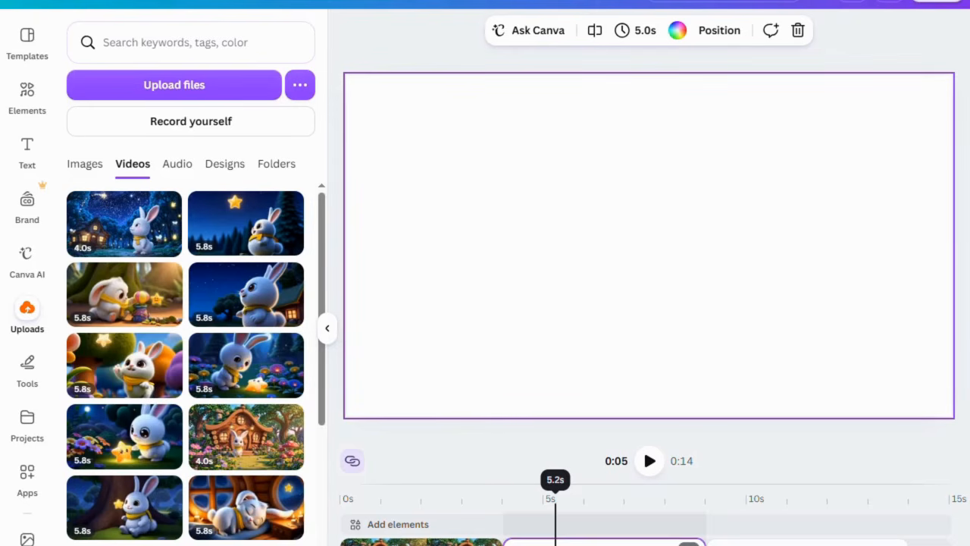
key(ctrl+v)
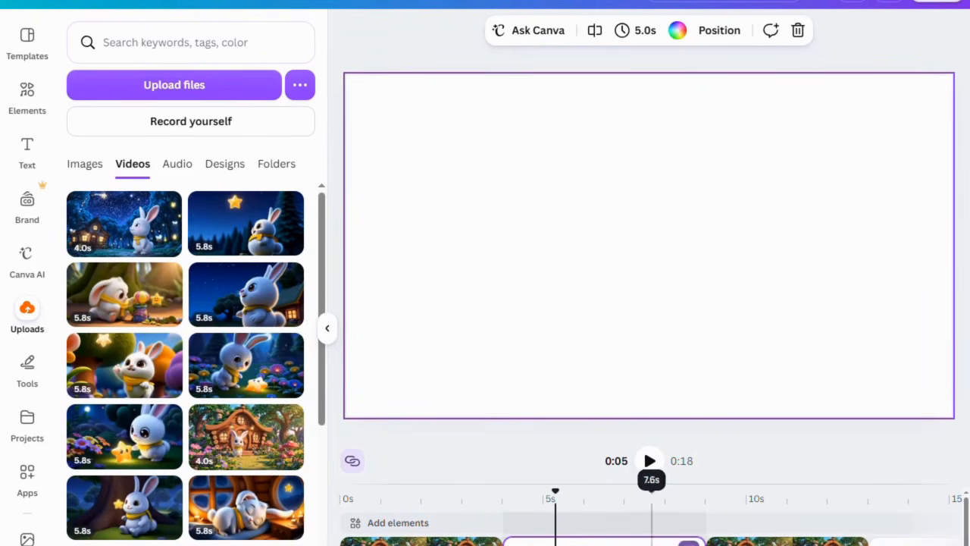
drag(777, 539, 555, 540)
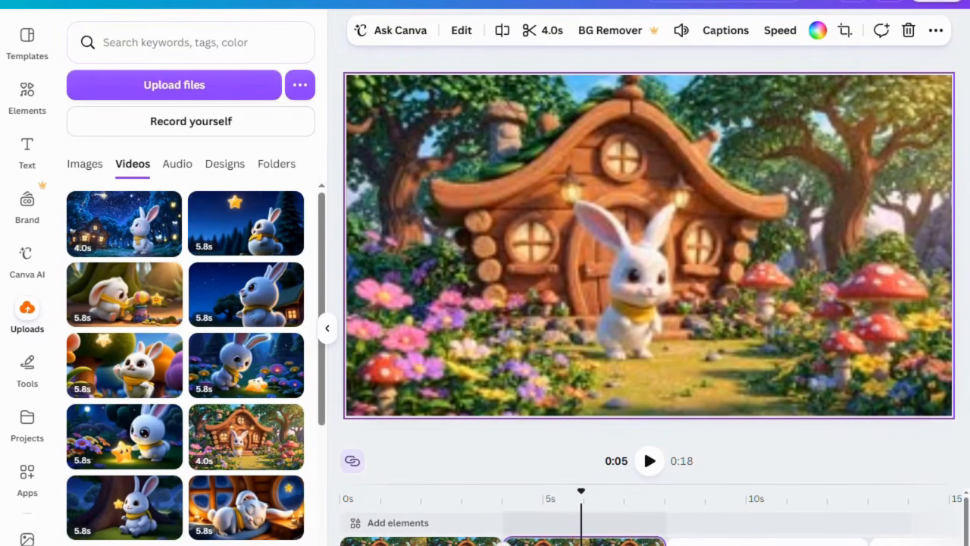
Add a Match & Move transition between the two cottage clips and play the timeline to check it.
click(503, 543)
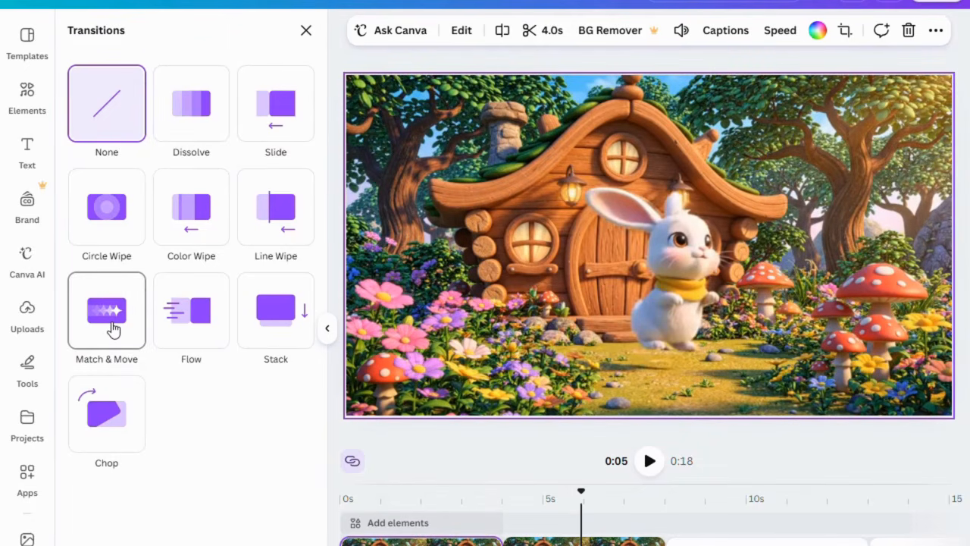
click(113, 328)
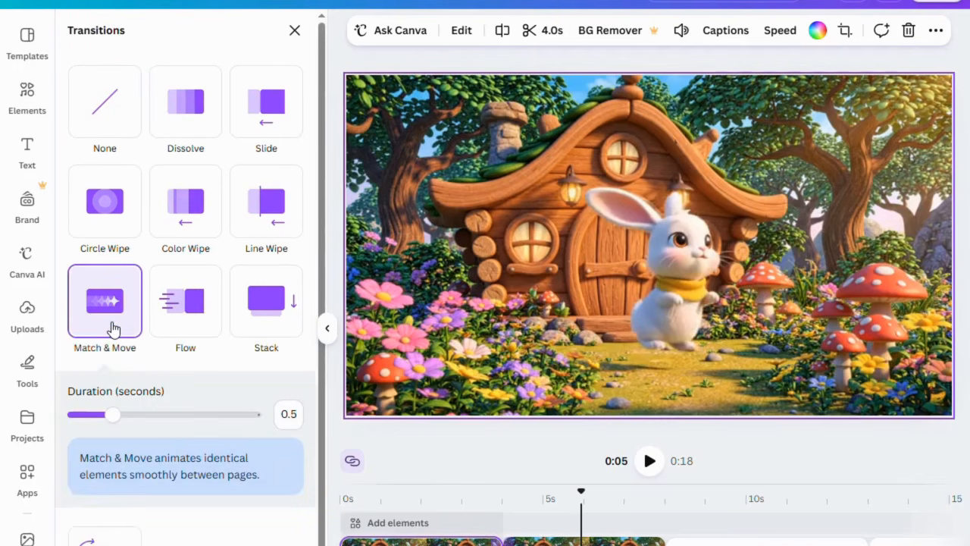
click(446, 496)
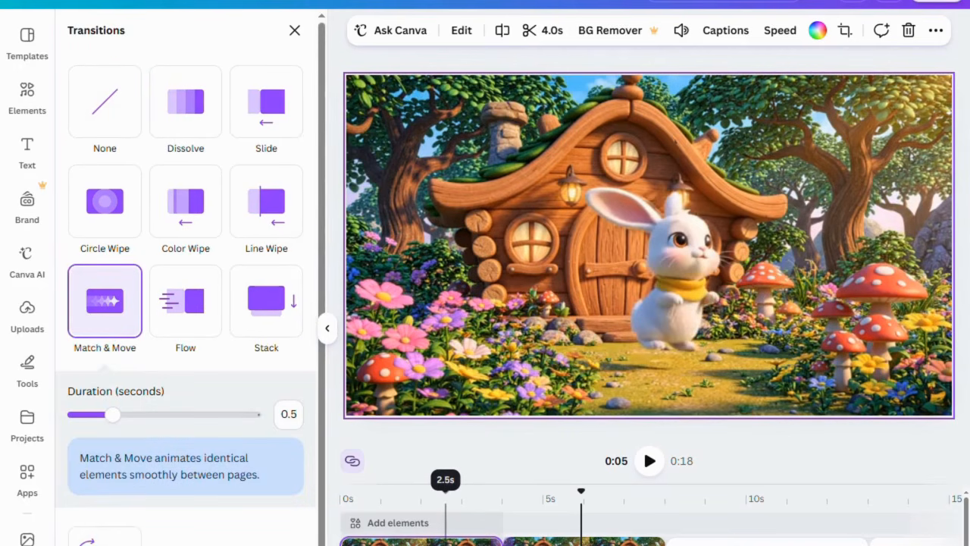
click(652, 465)
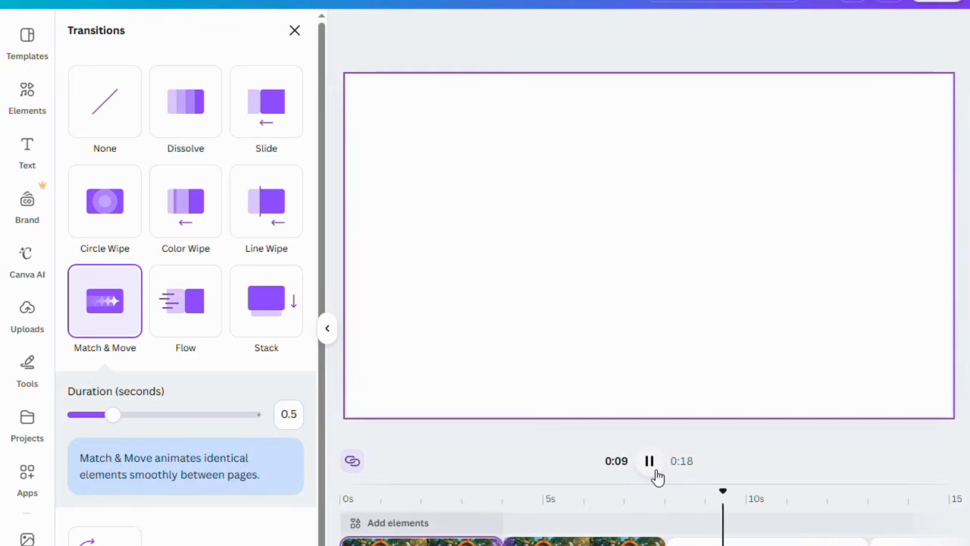
click(657, 474)
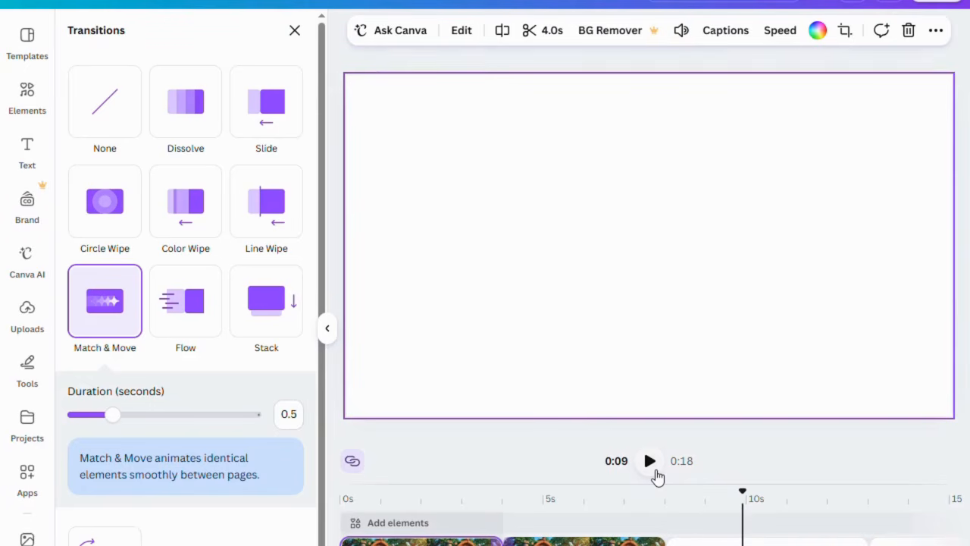
Slow both cottage clips to 0.75 speed and trim the end of the second one to 4.6 seconds.
click(440, 498)
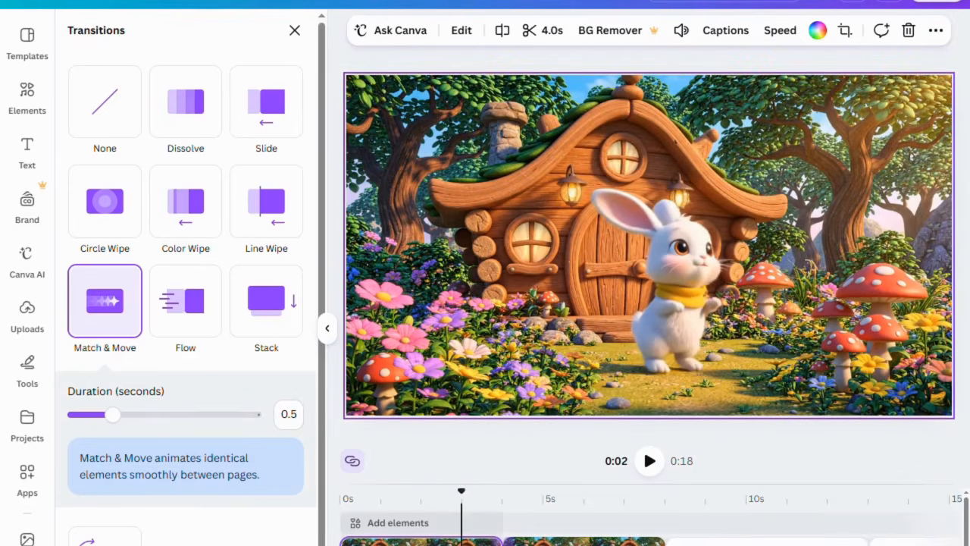
click(768, 36)
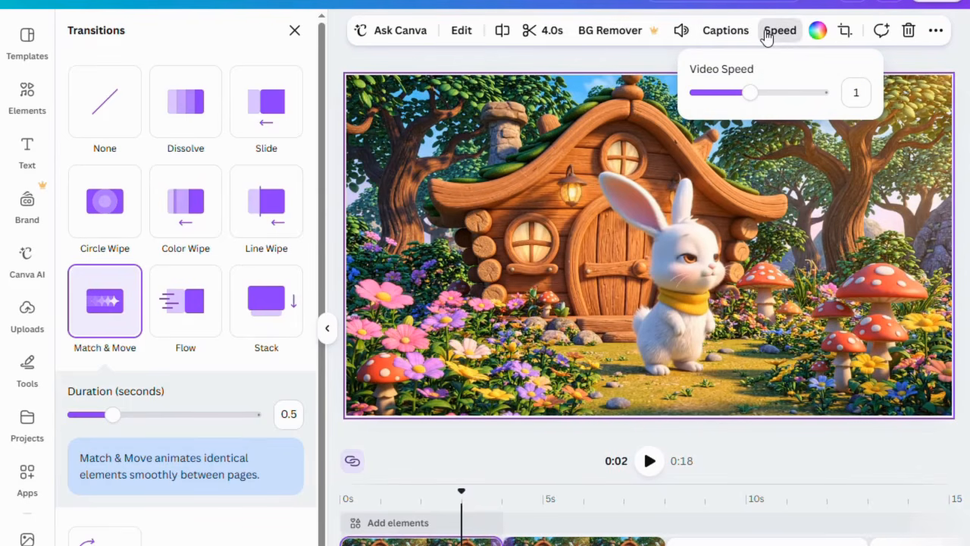
click(735, 93)
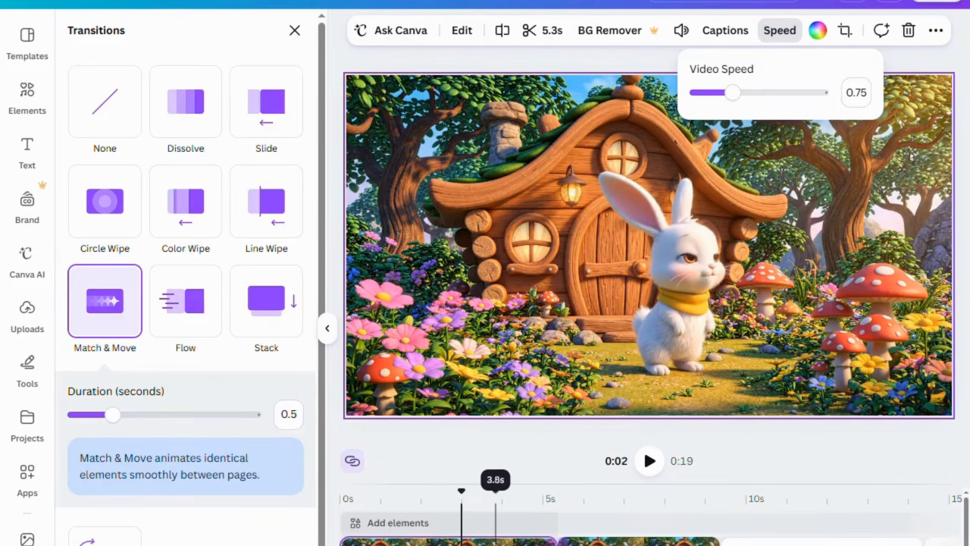
click(613, 497)
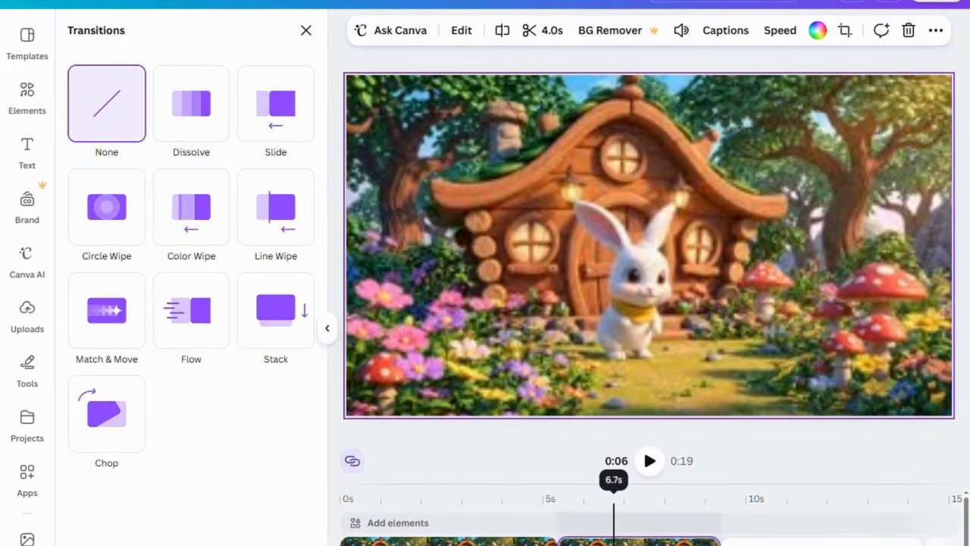
click(778, 36)
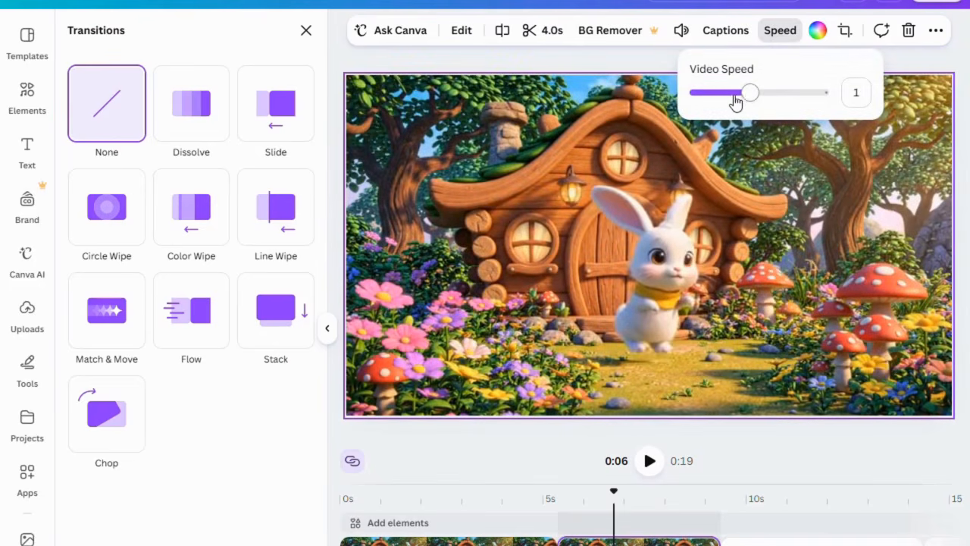
drag(738, 99, 733, 96)
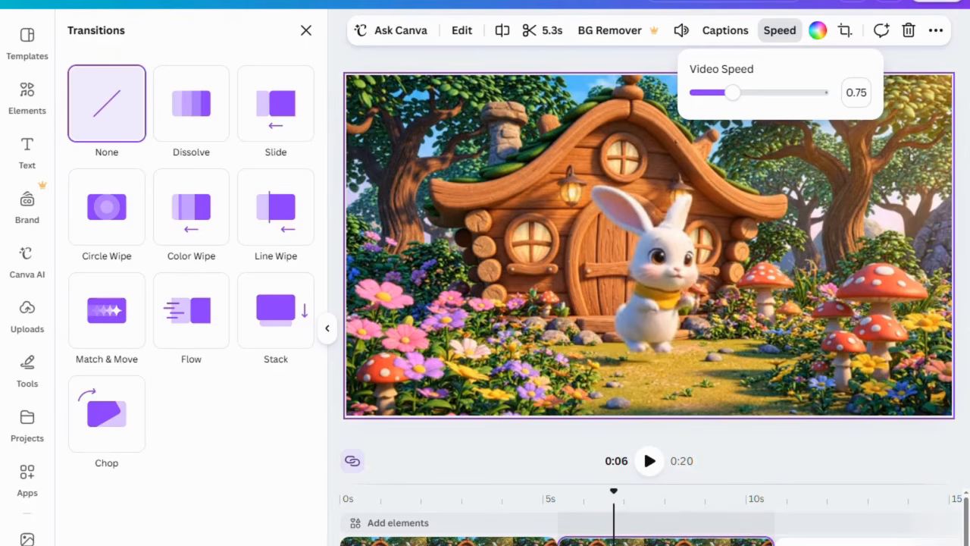
drag(773, 541, 752, 541)
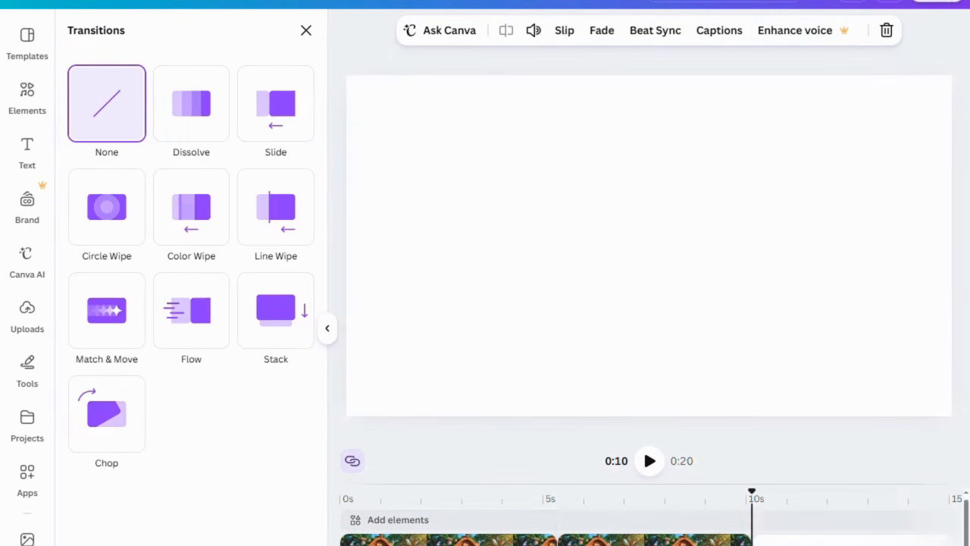
drag(751, 541, 743, 541)
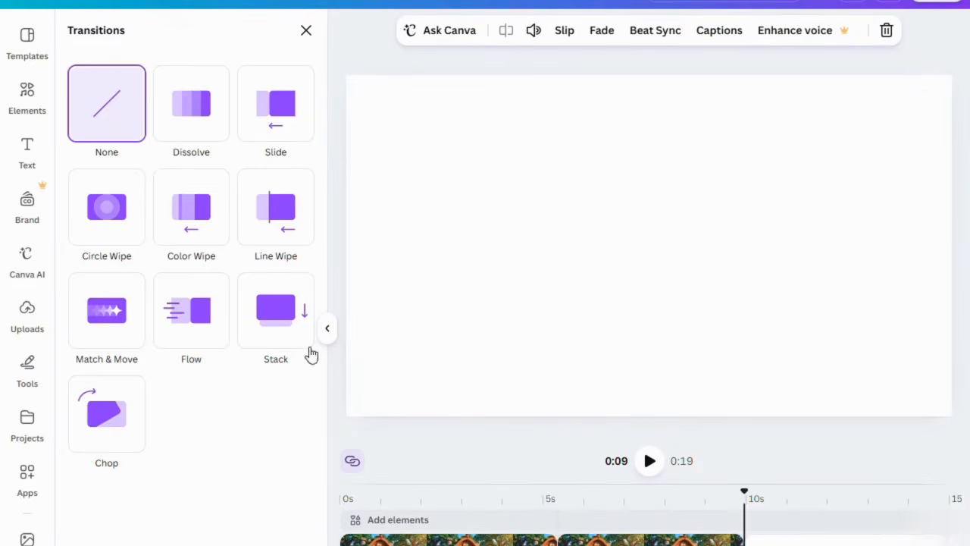
Add the uploaded narration 2.mp3 to the timeline right after the first narration.
click(34, 333)
click(176, 168)
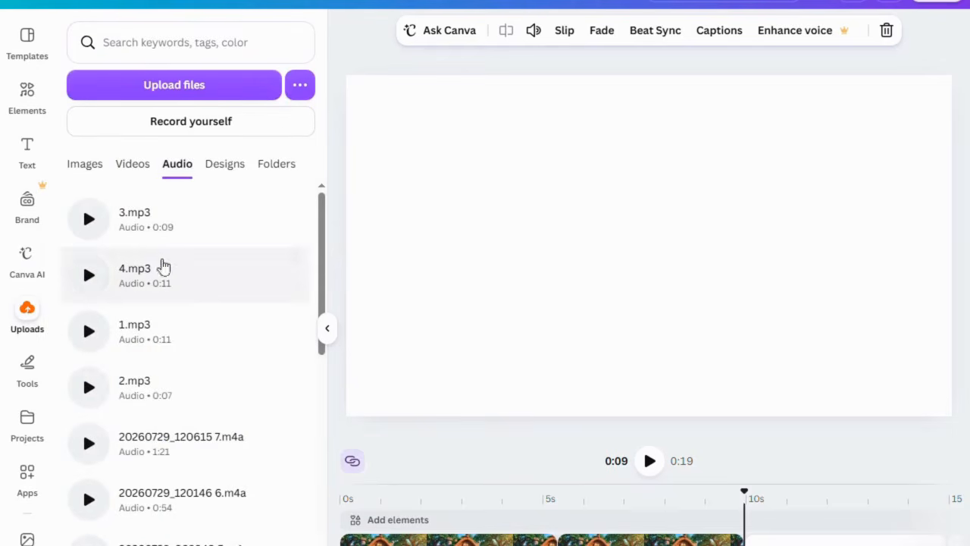
drag(154, 397, 758, 543)
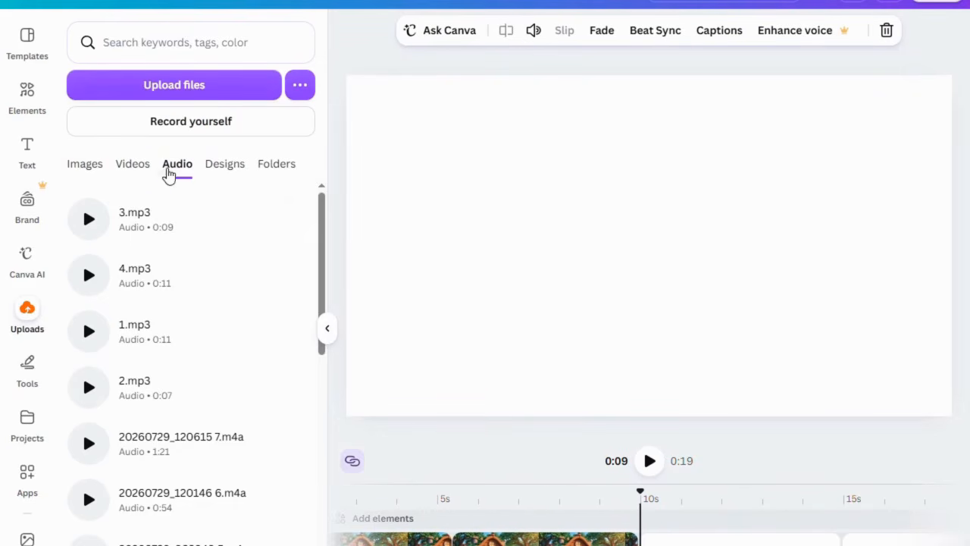
Check the uploaded clips' file names and place the 22222 clip of the rabbit watching the rising golden star after the cottage clips.
click(123, 168)
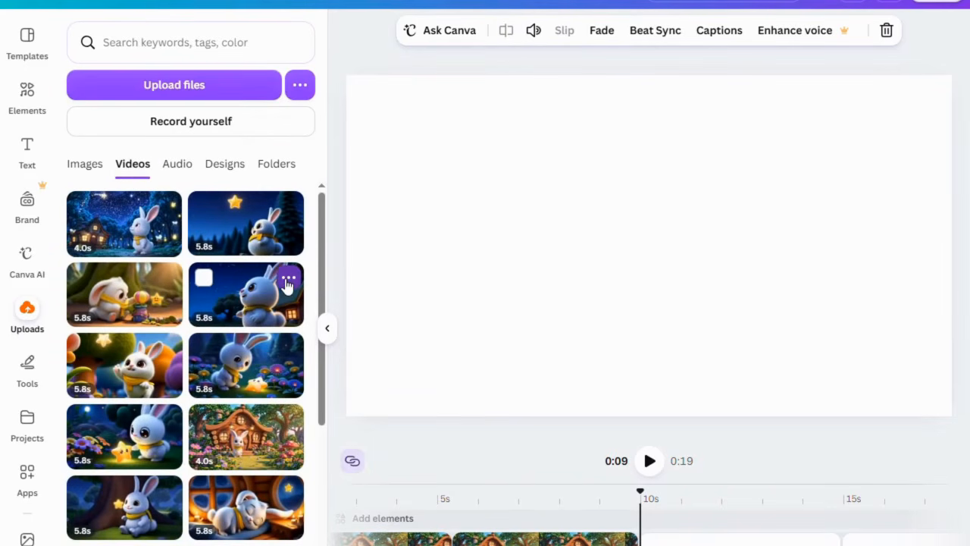
click(285, 280)
click(288, 207)
click(288, 207)
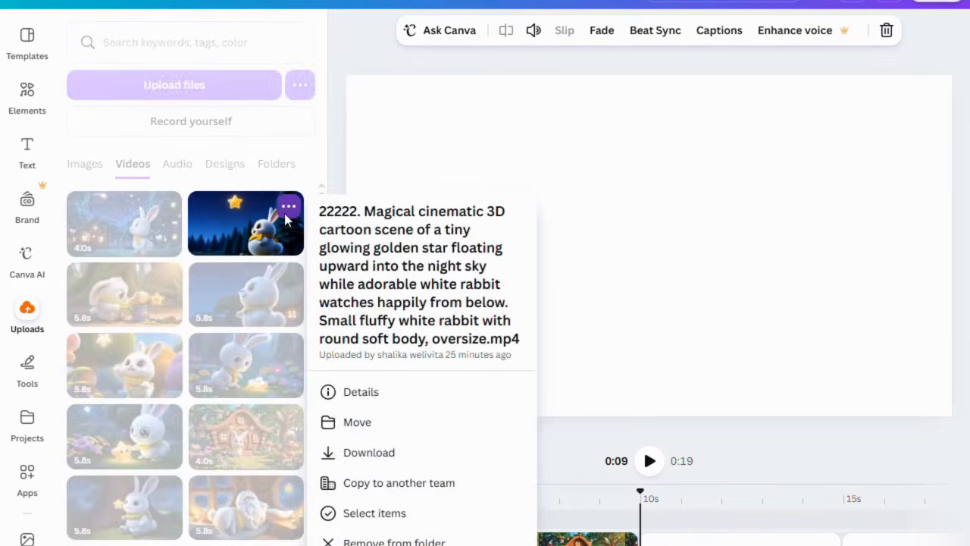
drag(250, 223, 676, 543)
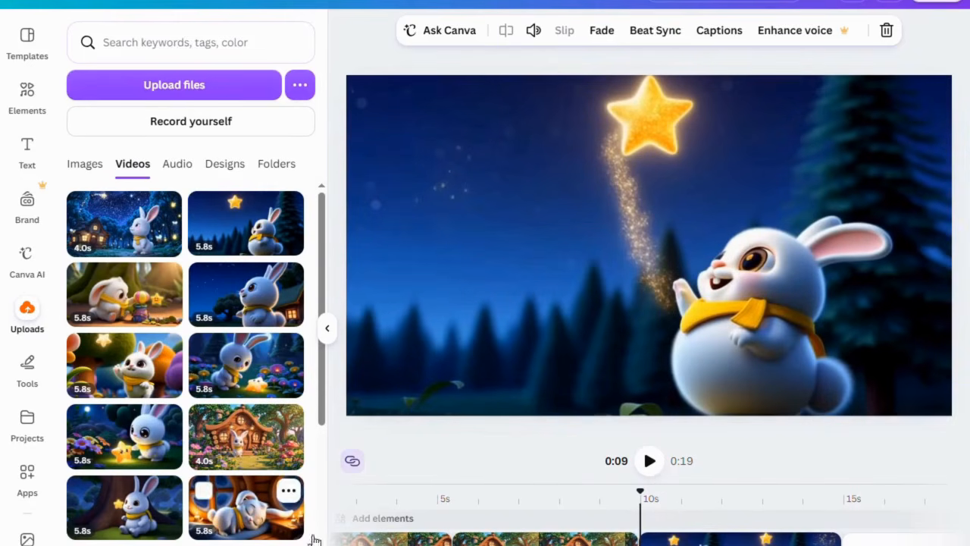
Add a Dissolve transition between the second cottage clip and the golden star clip, and play across the cut to check it.
scroll(779, 516, right, 5)
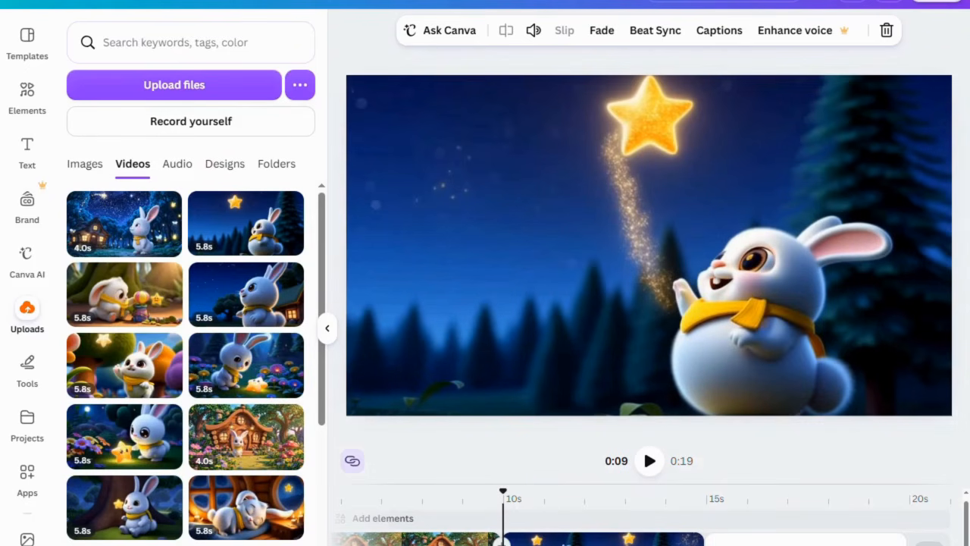
click(502, 539)
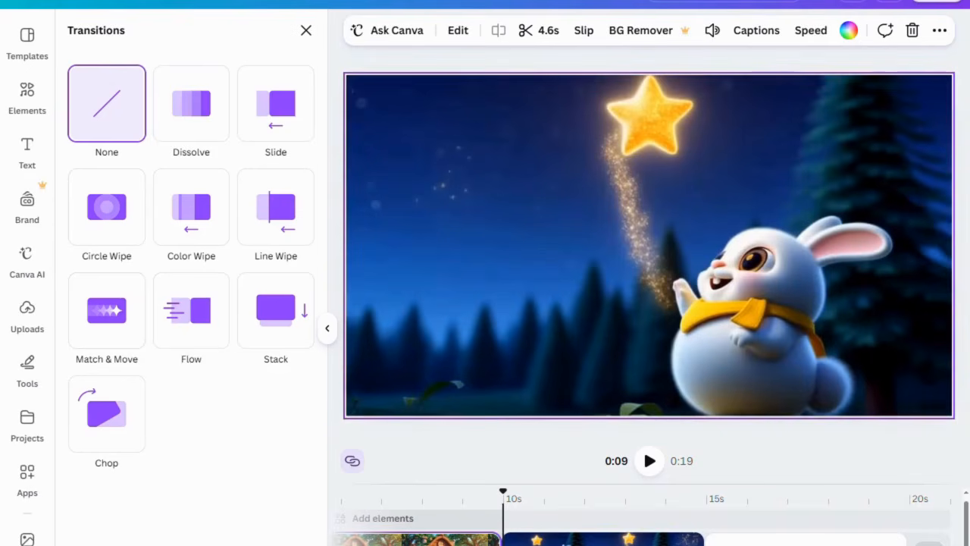
click(479, 500)
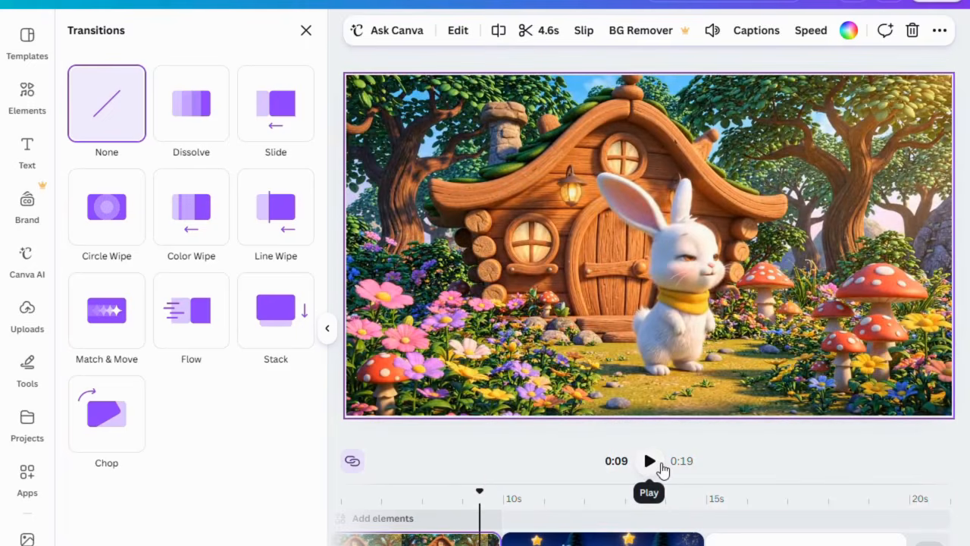
click(662, 468)
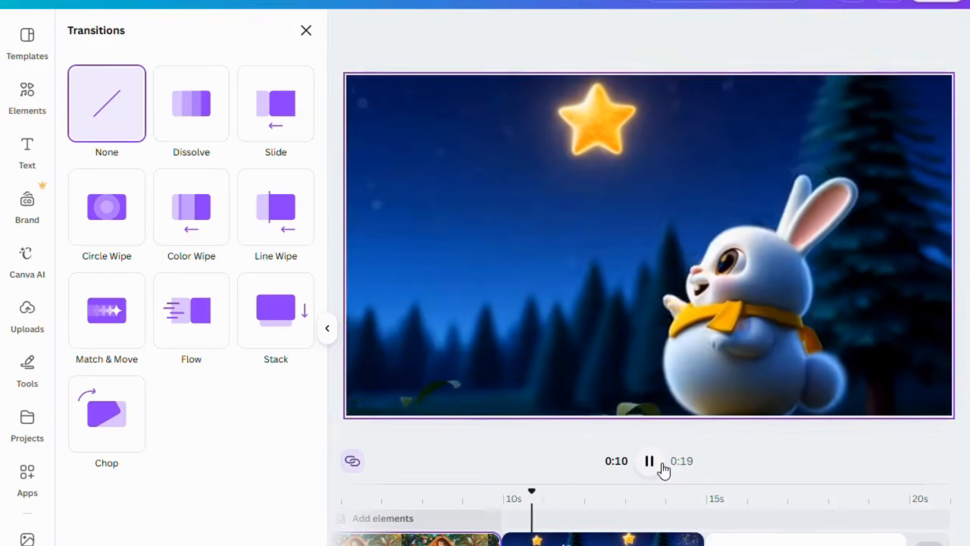
click(662, 469)
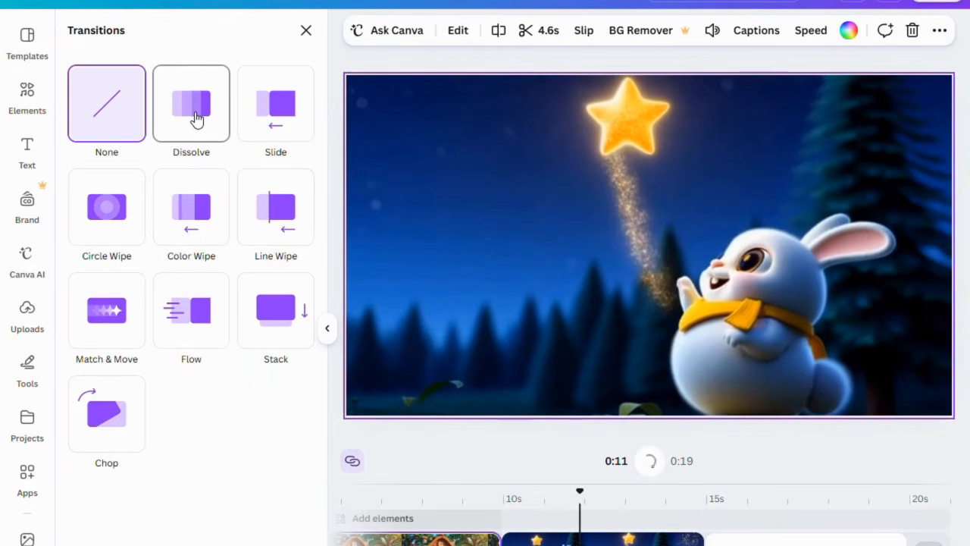
click(196, 118)
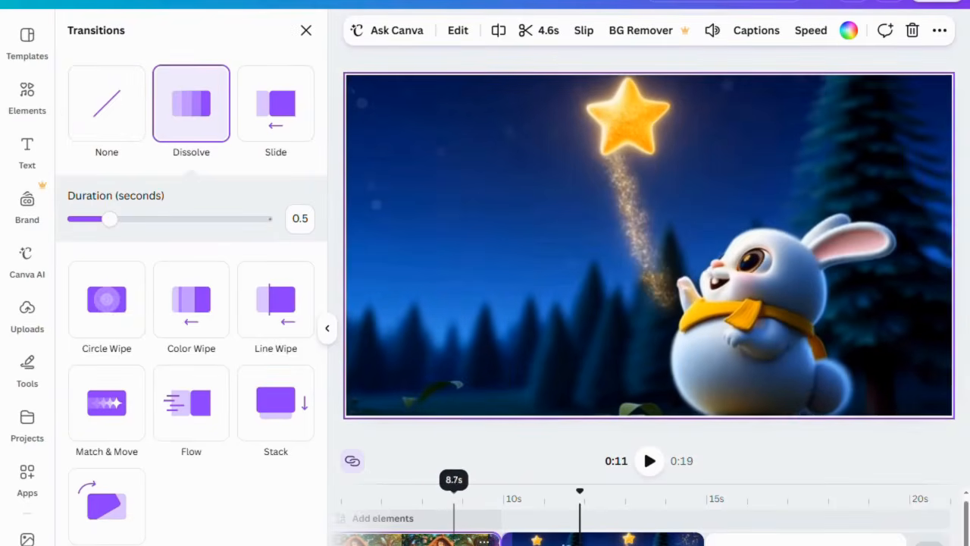
click(476, 502)
click(650, 461)
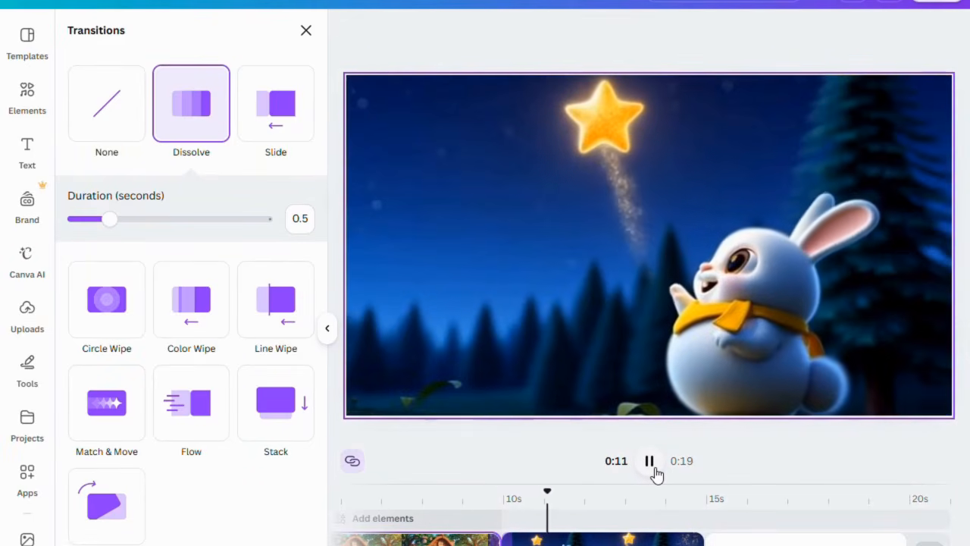
click(649, 461)
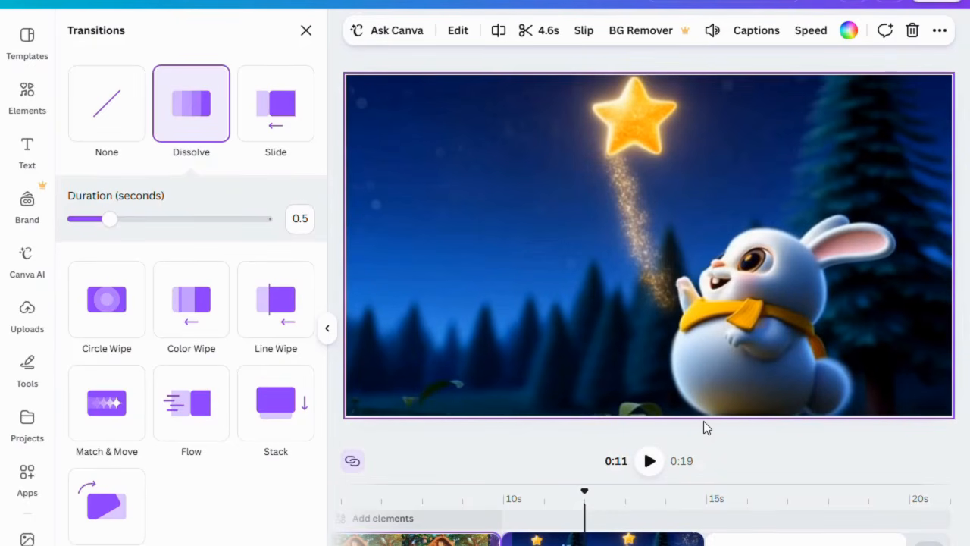
Flip the golden star clip horizontally so the rabbit faces the opposite direction.
click(631, 502)
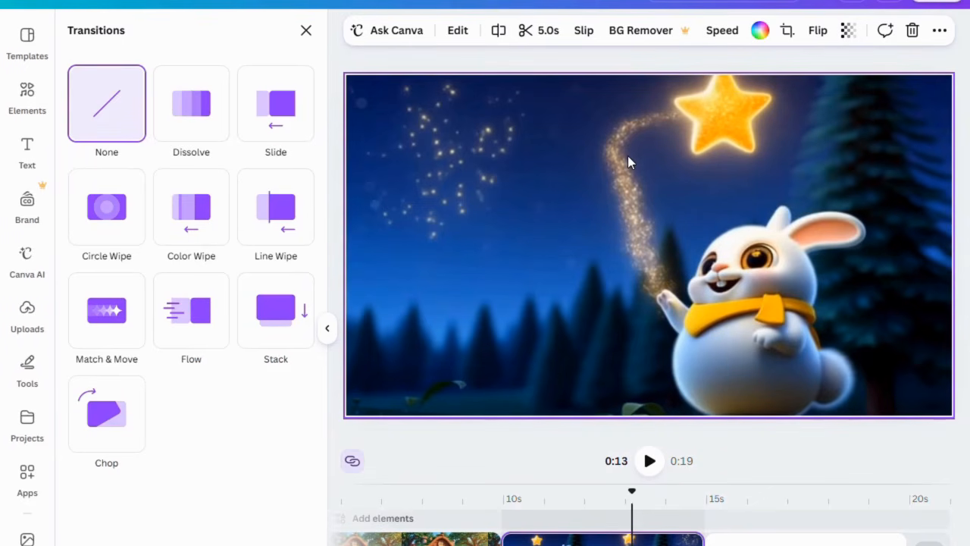
key(Escape)
click(545, 199)
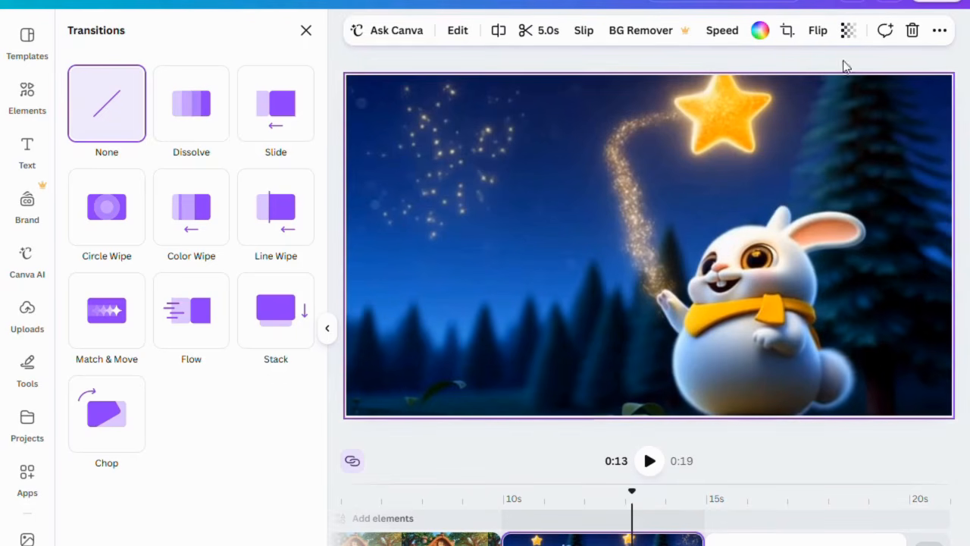
click(819, 31)
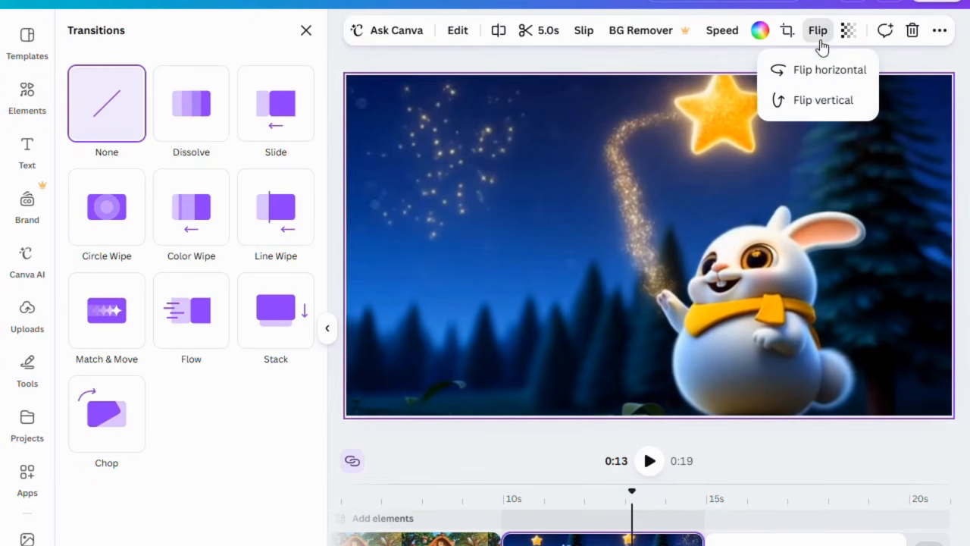
click(814, 76)
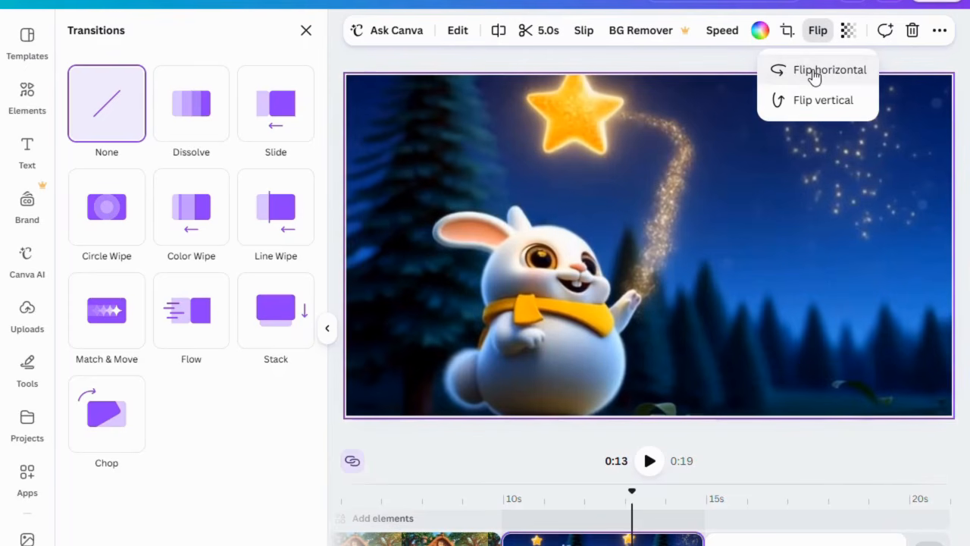
Try a vertical flip on the golden star clip and return it to its upright orientation.
click(813, 105)
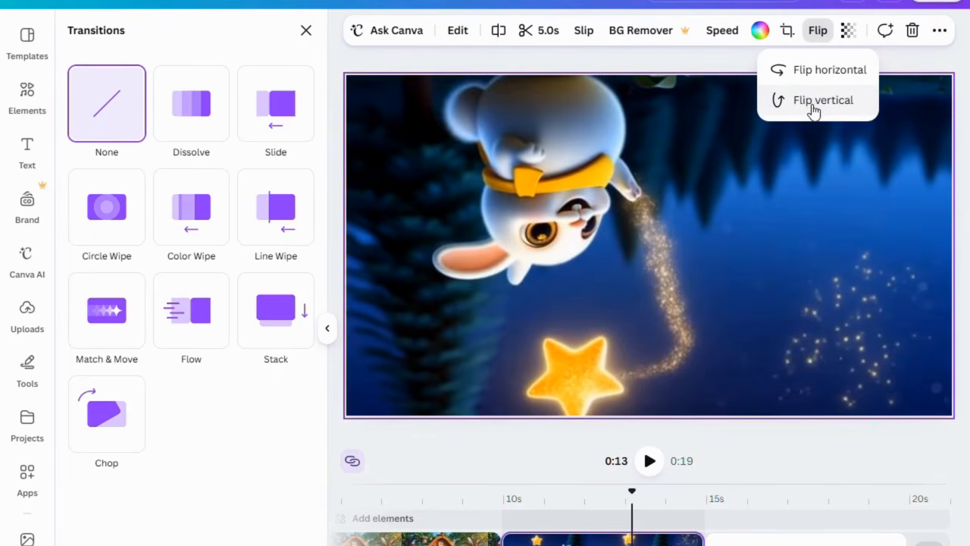
click(810, 70)
click(811, 71)
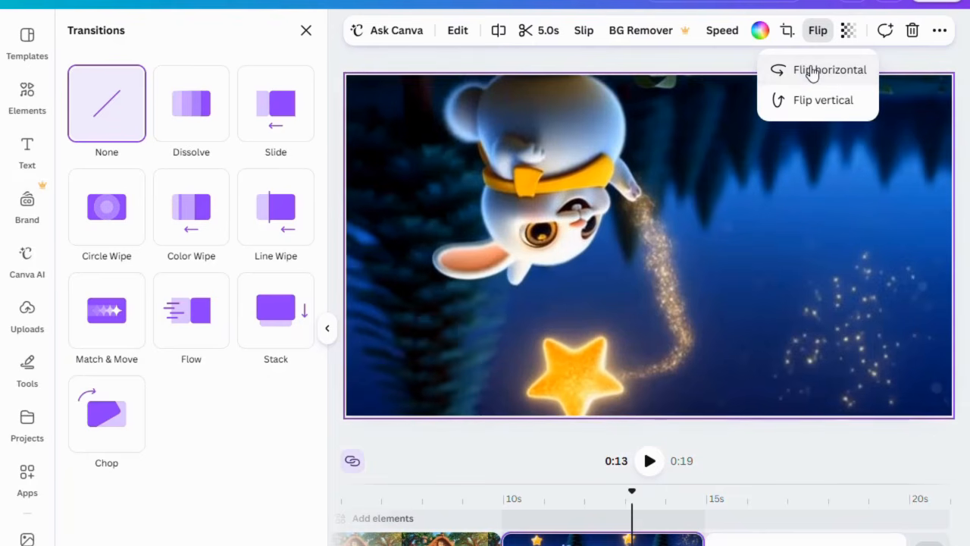
click(813, 104)
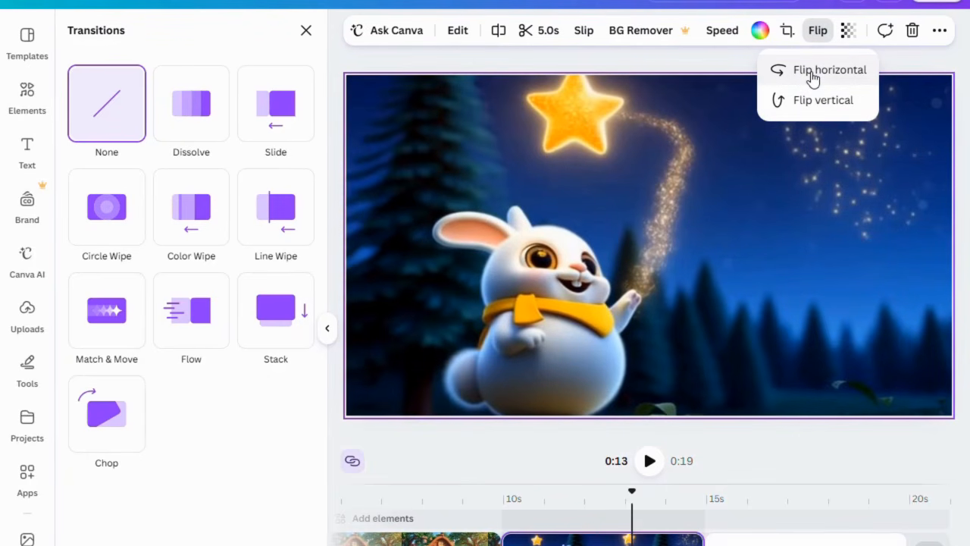
click(716, 132)
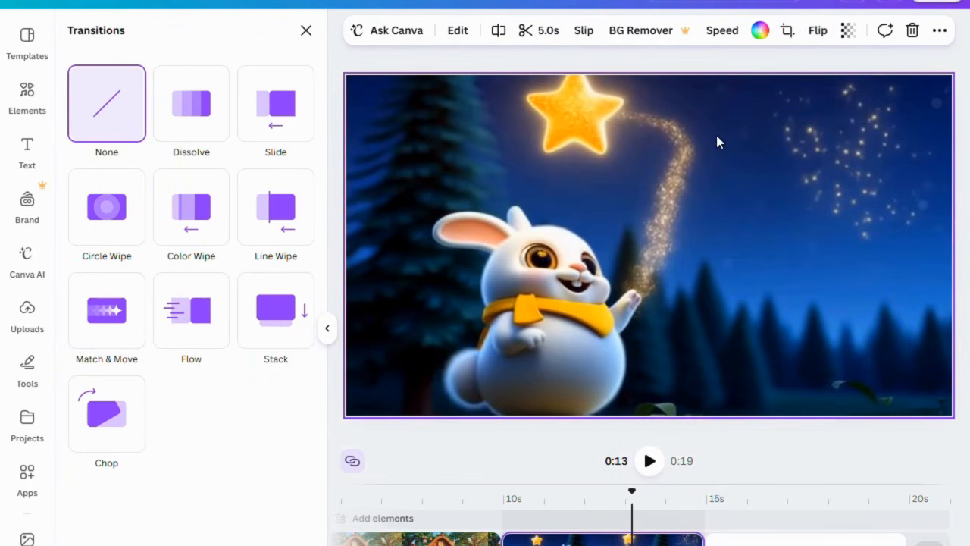
click(748, 162)
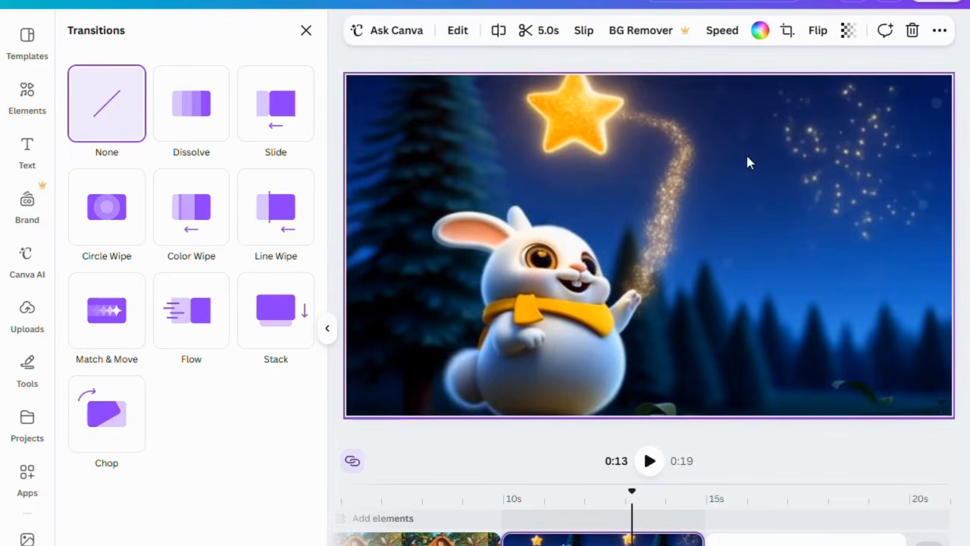
Trim the start of the golden star clip to leave a length of 1.8 s and play the result.
click(546, 192)
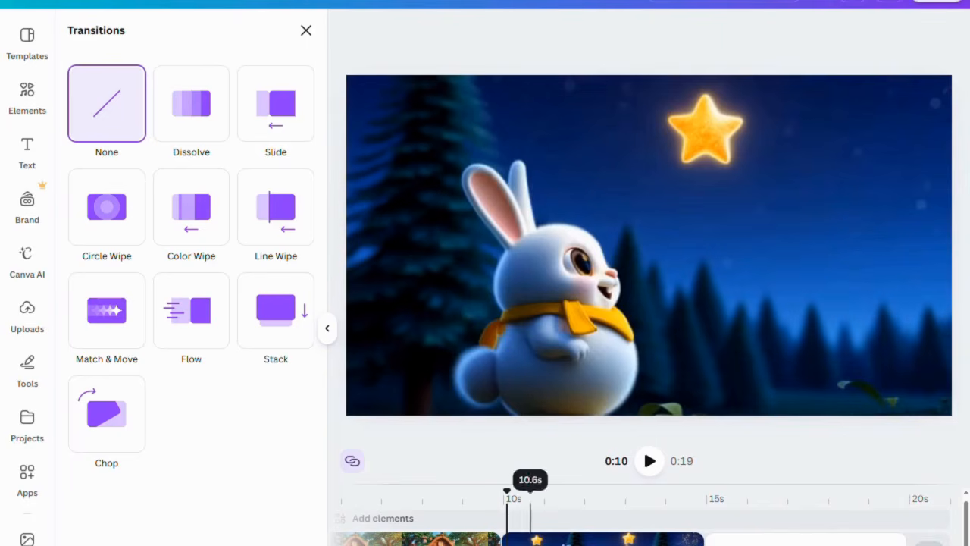
click(614, 333)
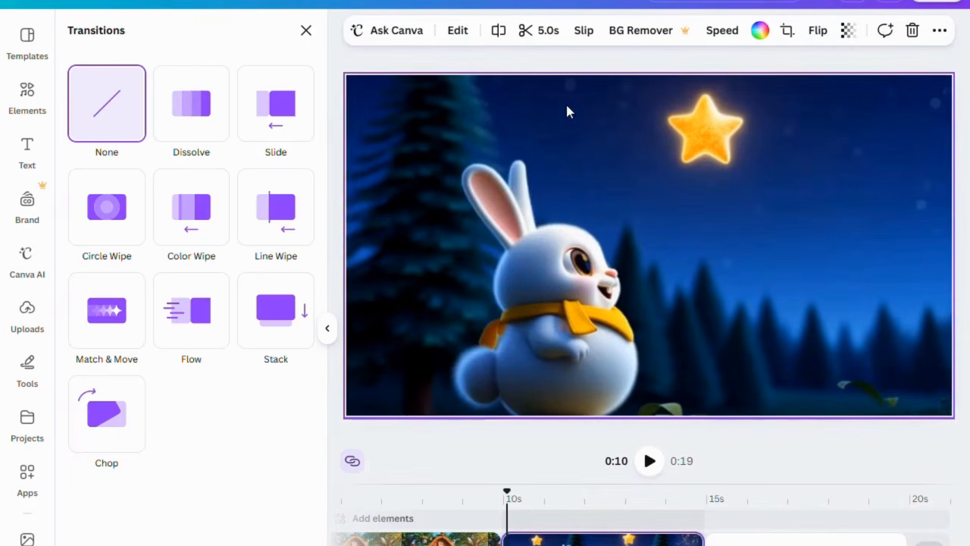
click(529, 36)
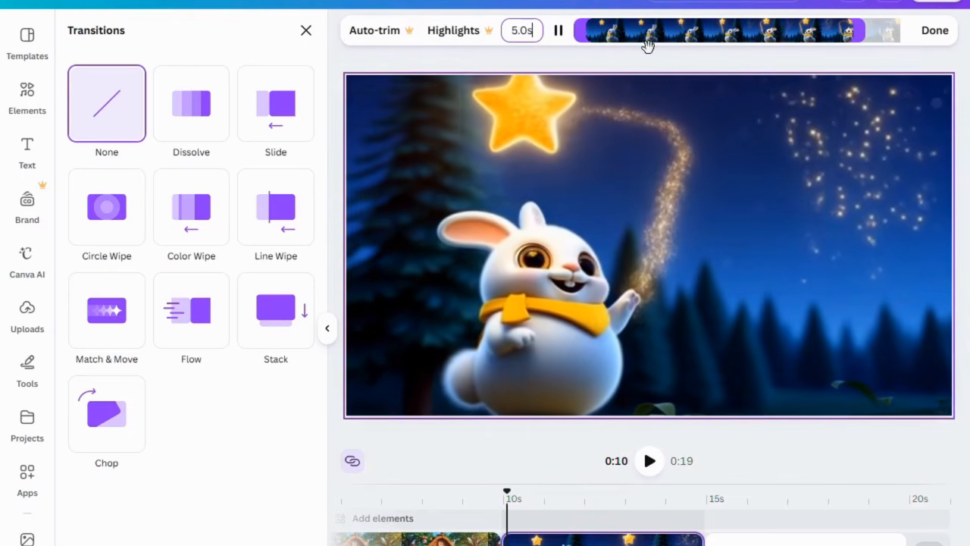
drag(592, 35, 757, 43)
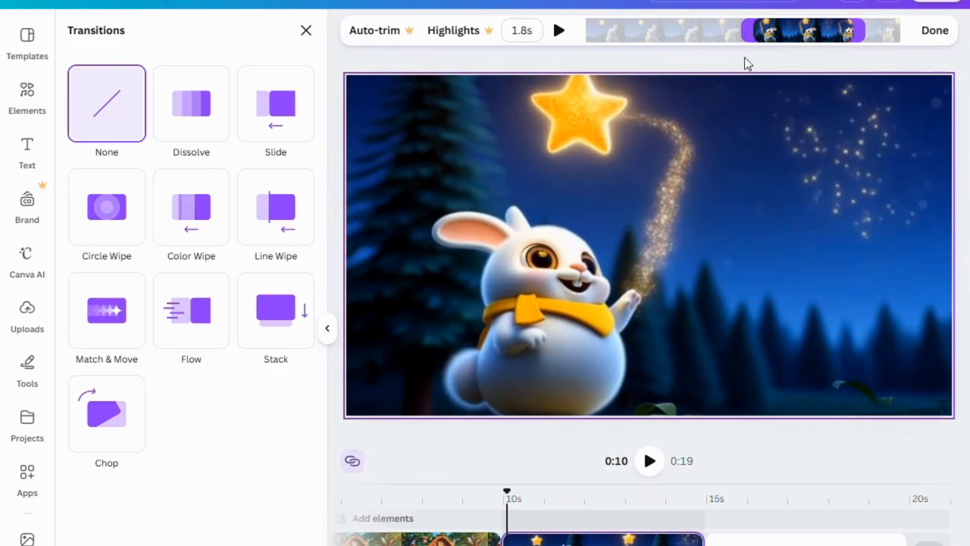
click(940, 32)
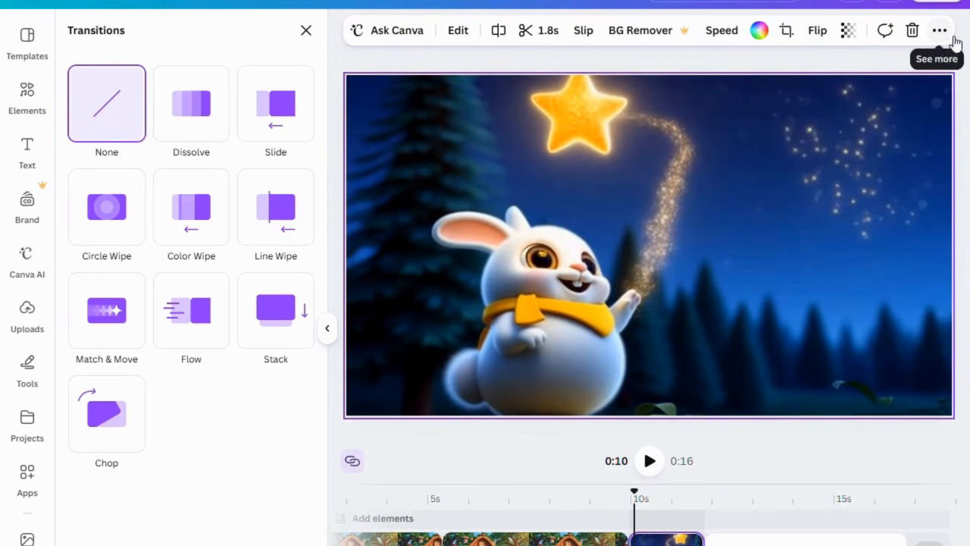
click(650, 462)
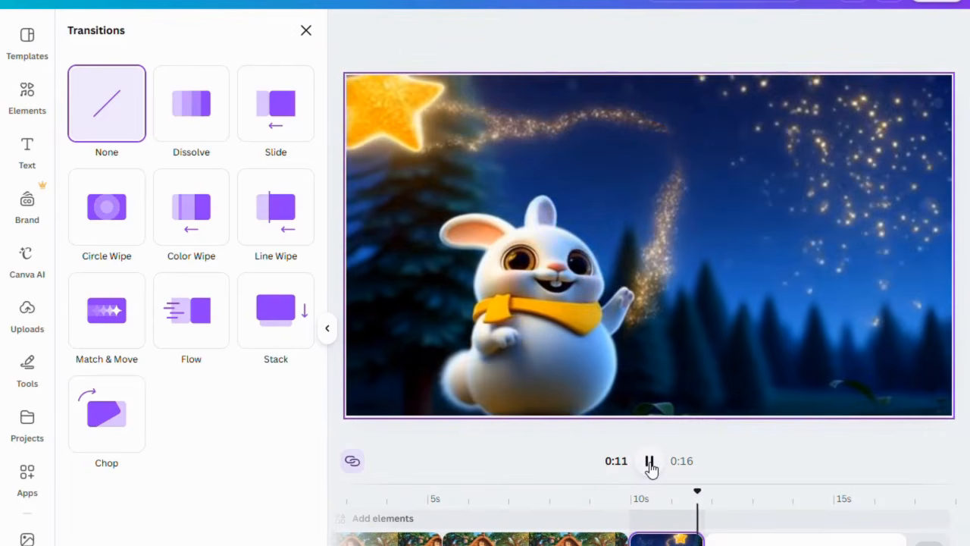
click(650, 462)
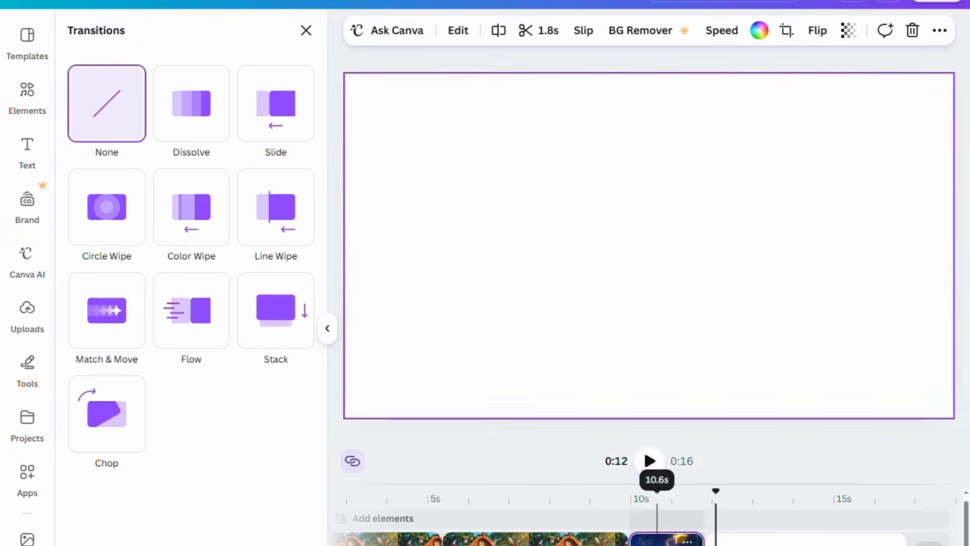
Restore the trimmed start of the golden star clip so that it lasts 5.0 s.
click(657, 500)
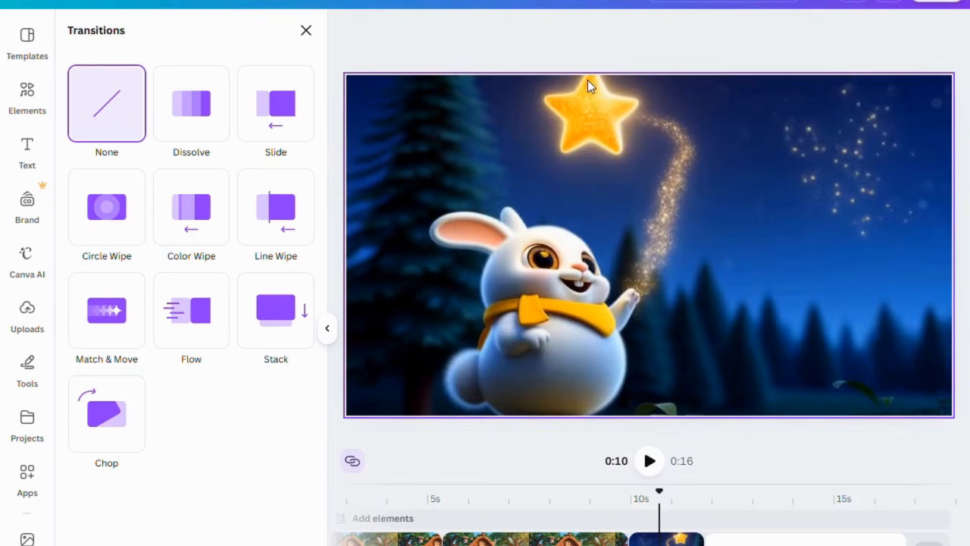
click(607, 159)
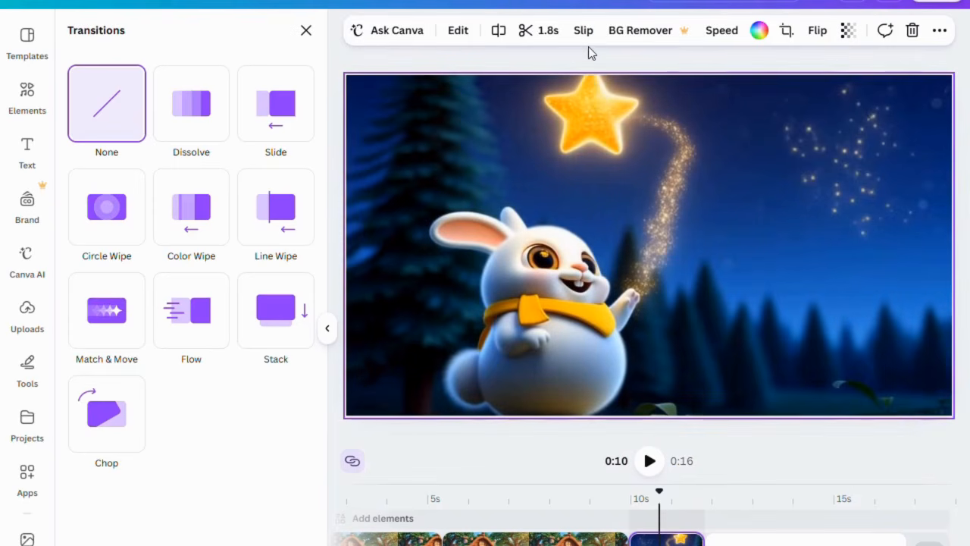
click(533, 34)
drag(743, 31, 581, 34)
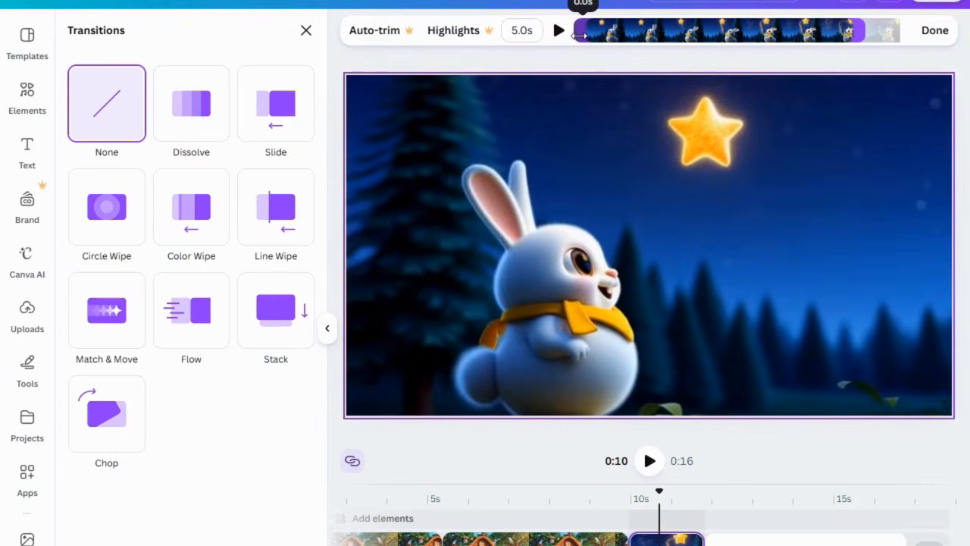
click(549, 154)
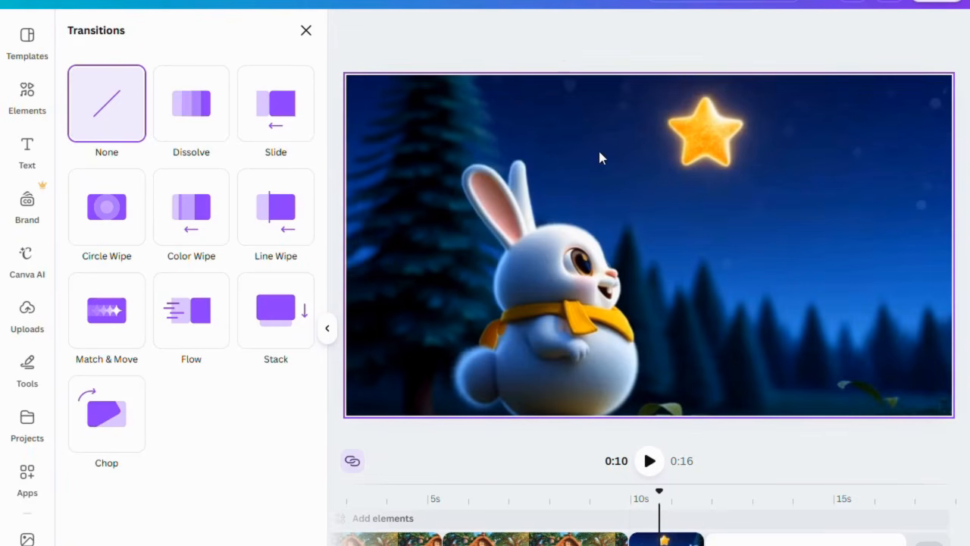
Examine the video speed and crop settings available for the golden star clip.
click(745, 266)
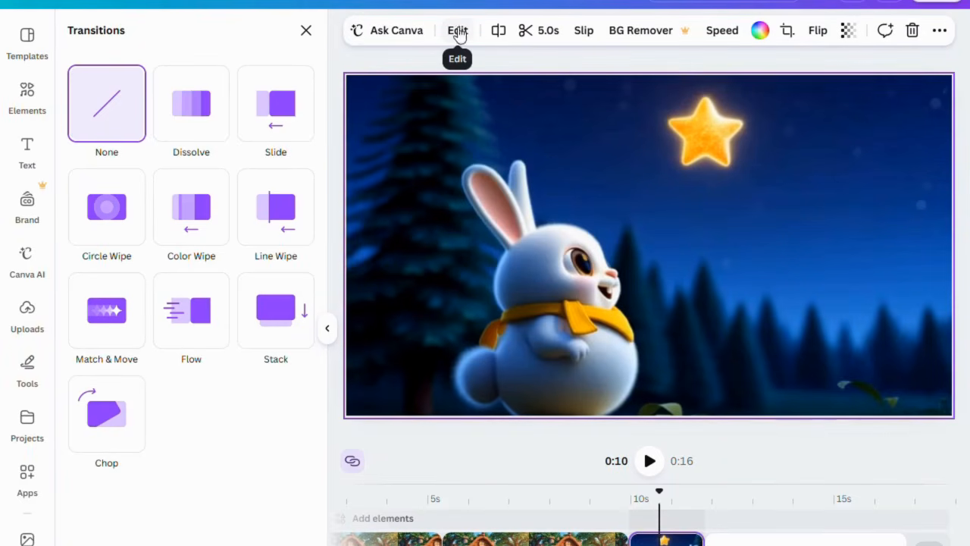
click(724, 44)
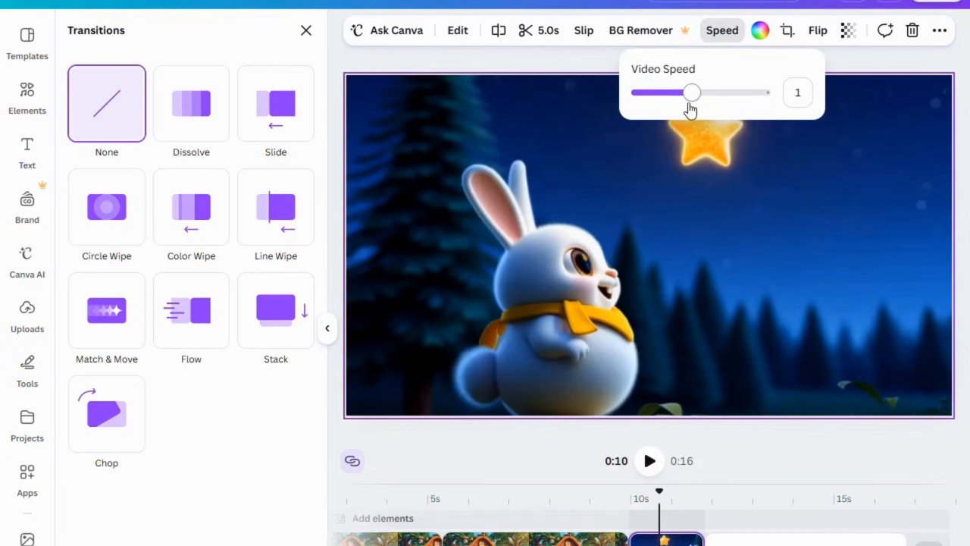
click(868, 144)
click(786, 50)
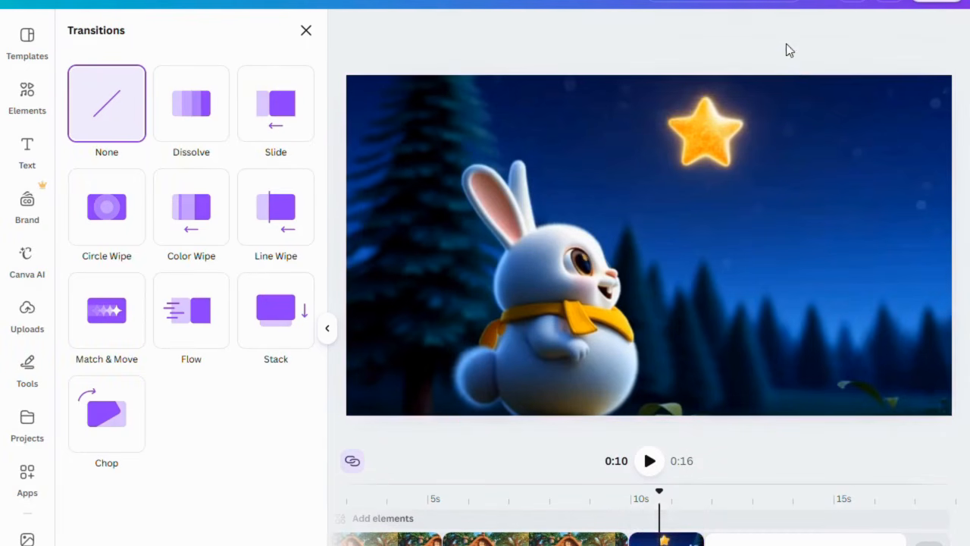
click(784, 144)
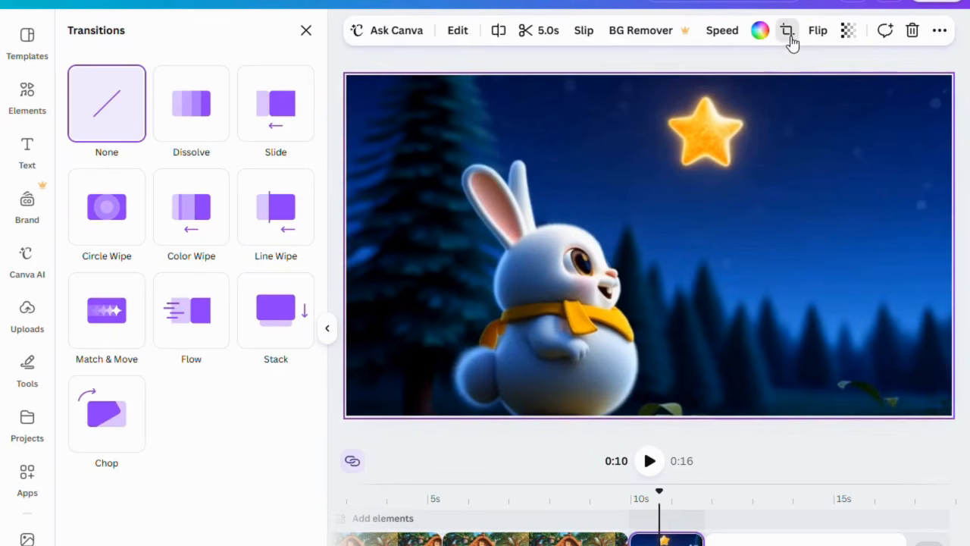
click(788, 43)
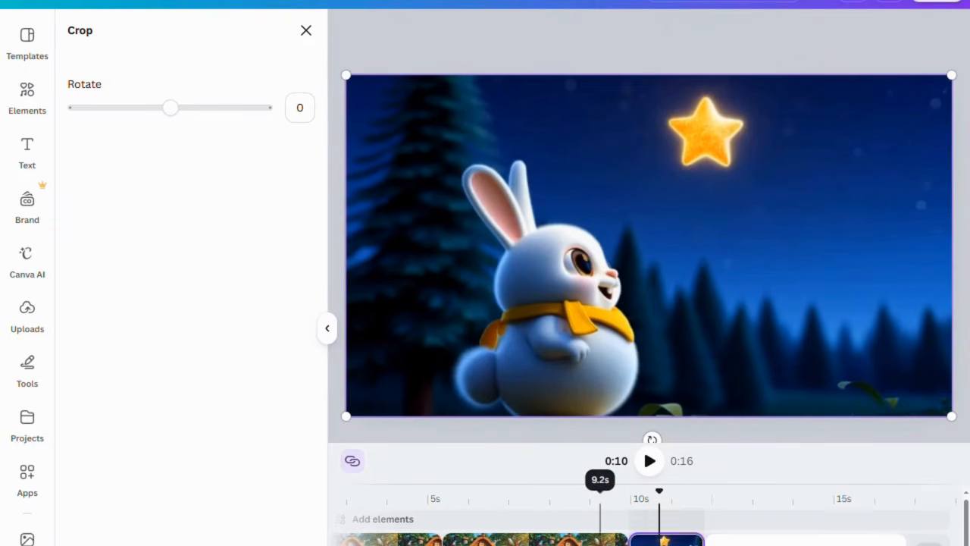
scroll(649, 531, left, 2)
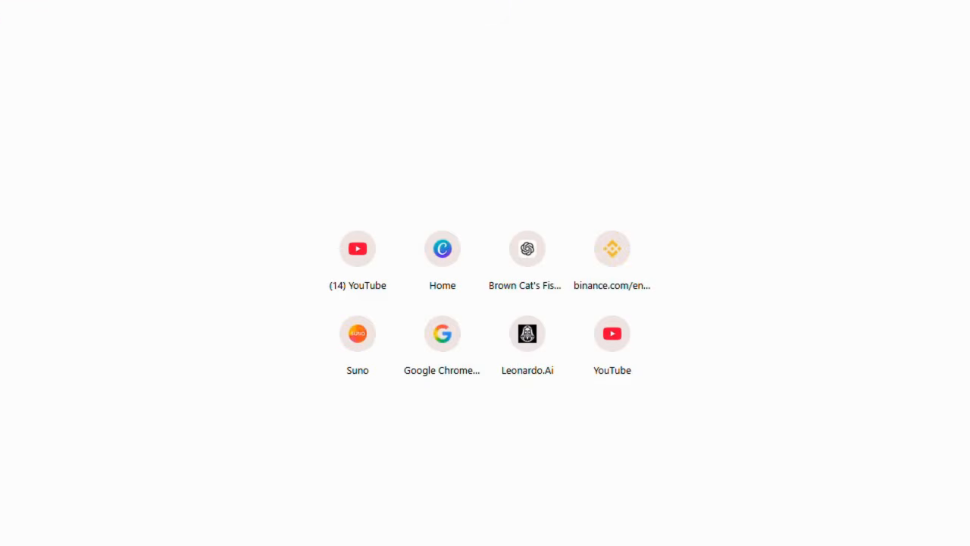
Search the web for suno and open the song creation page on the Suno site.
text(suno)
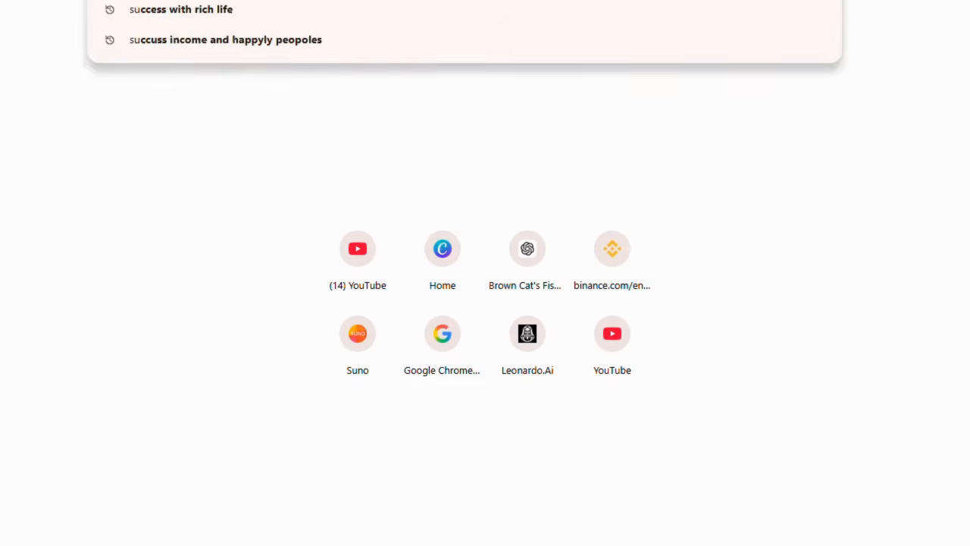
key(Return)
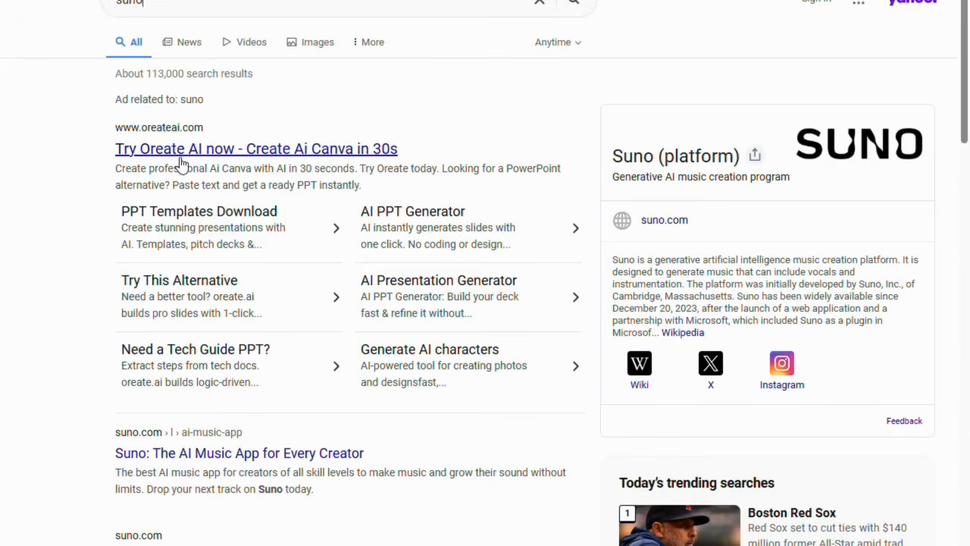
scroll(182, 164, down, 3)
click(203, 334)
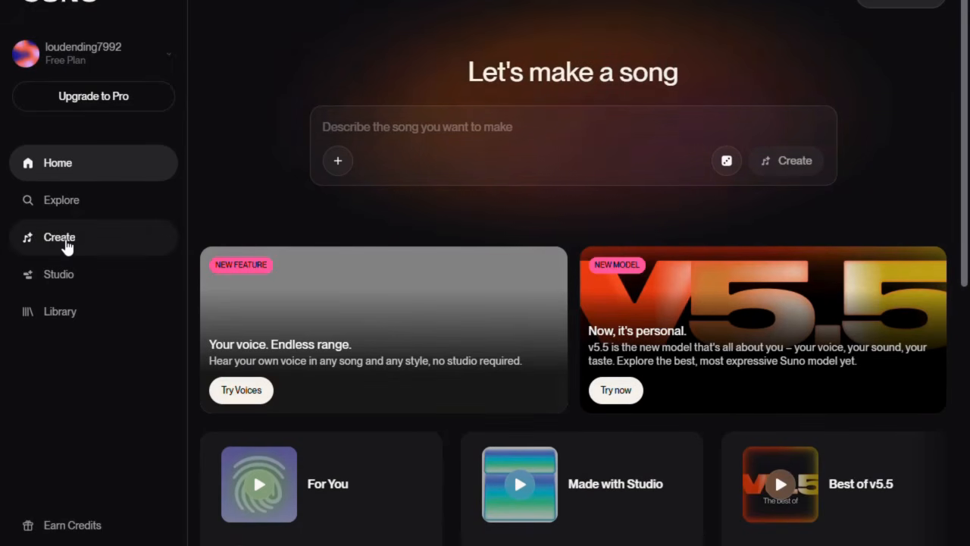
click(65, 240)
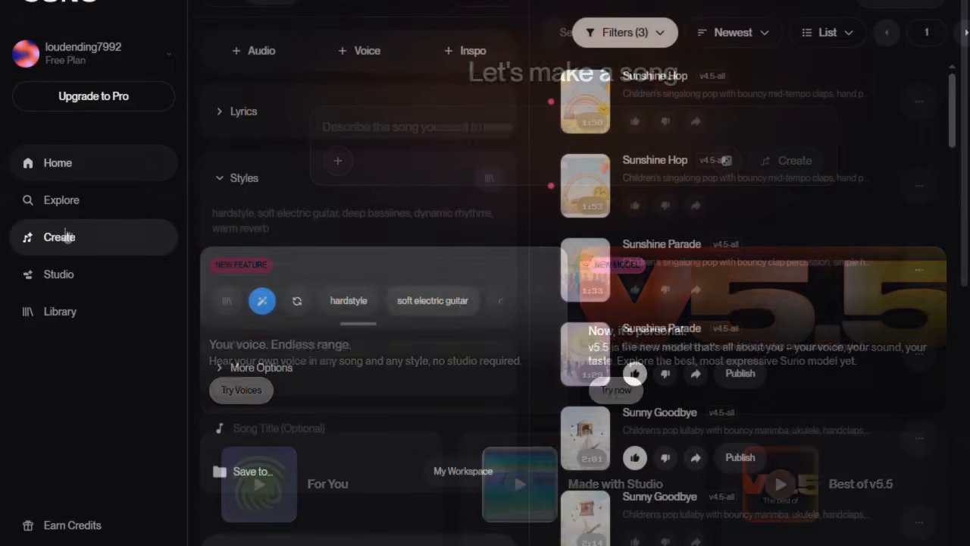
Review the available song models and the simple song-description mode, keeping v4.5-all and the form with lyrics and styles.
click(507, 2)
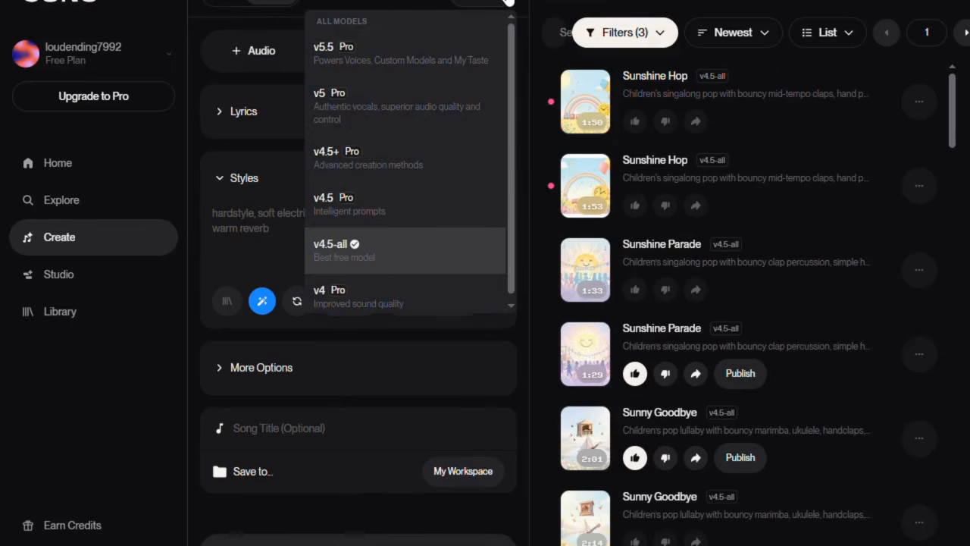
click(506, 3)
click(222, 3)
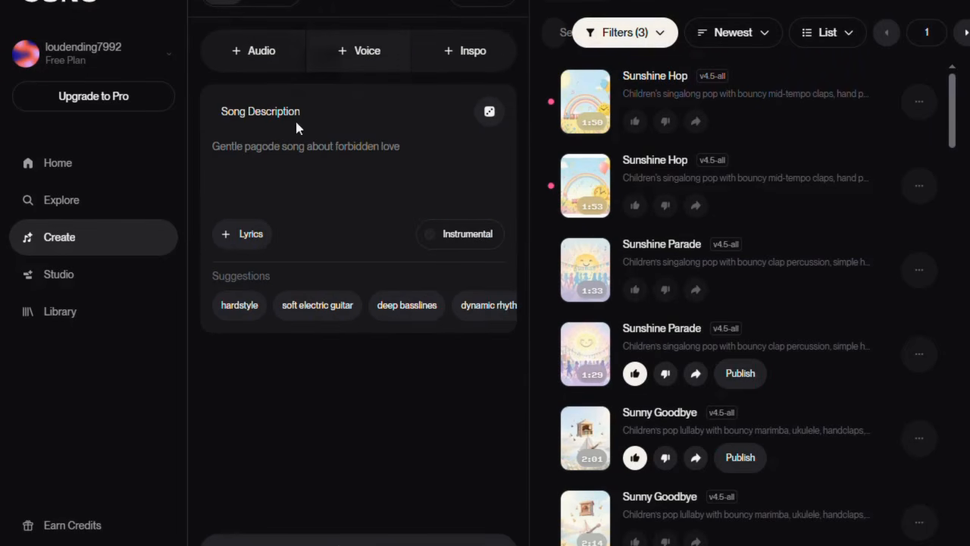
click(270, 6)
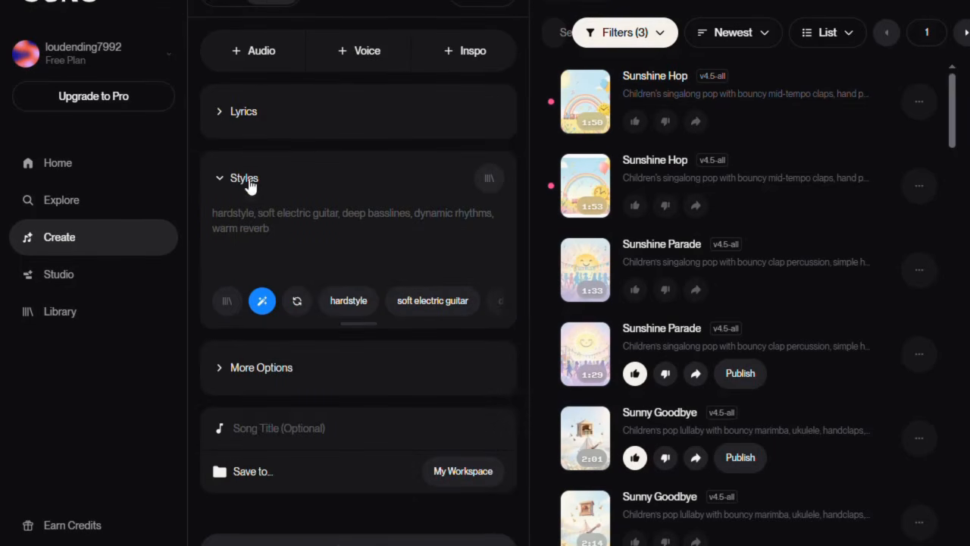
Enter the style prompt "create a bed time kids music" and generate the songs.
click(251, 208)
text(create )
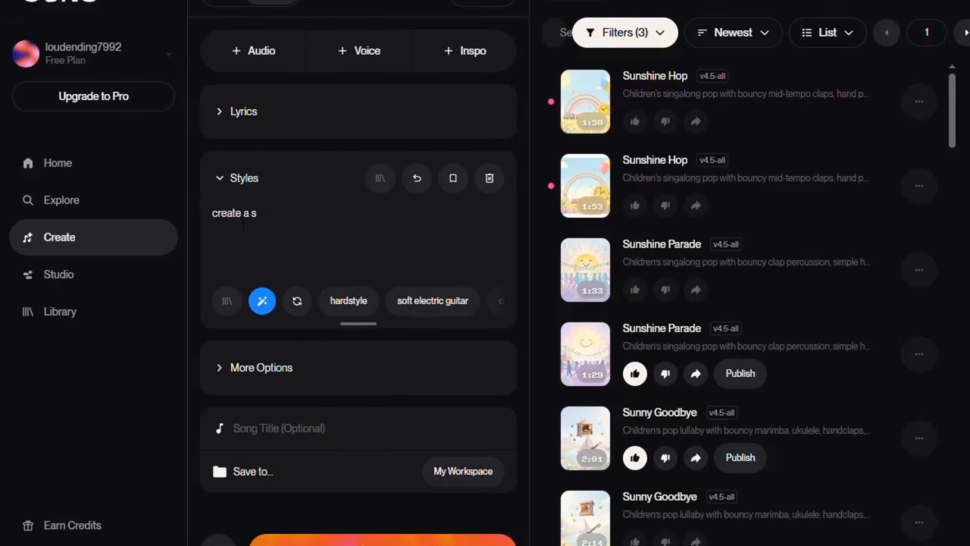
text(a s)
key(BackSpace)
key(BackSpace)
text(bed time kids mus)
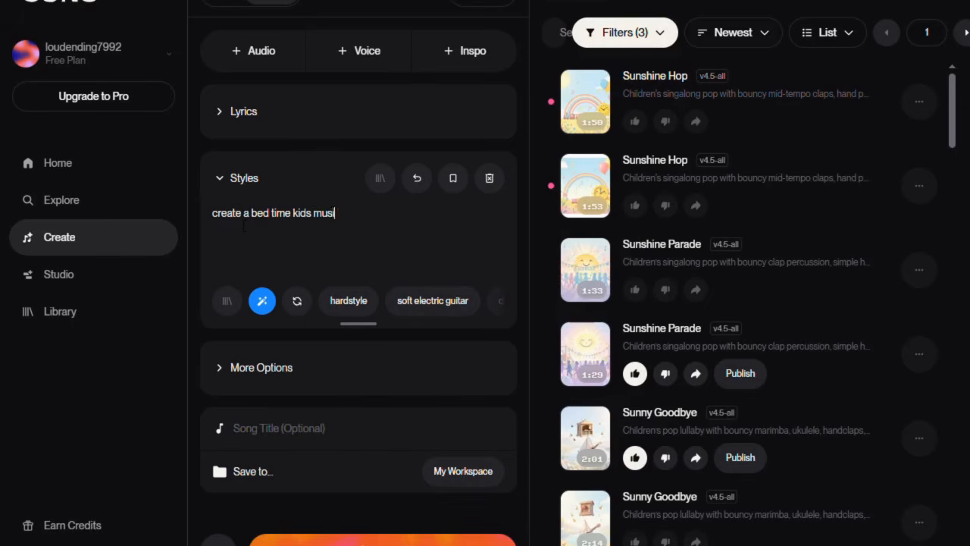
text(ic)
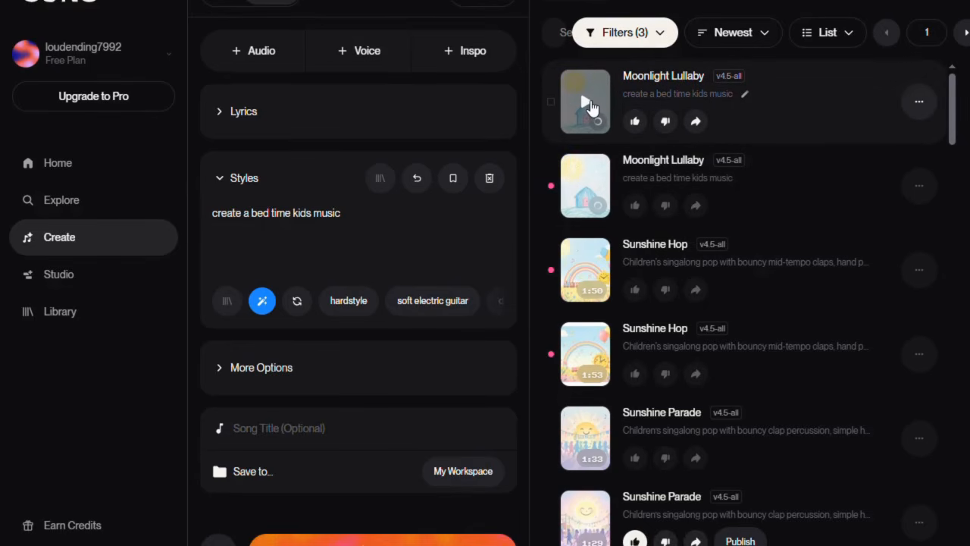
Preview the generated Moonlight Lullaby songs and like the second one made from "create a bed time kids background music".
click(590, 106)
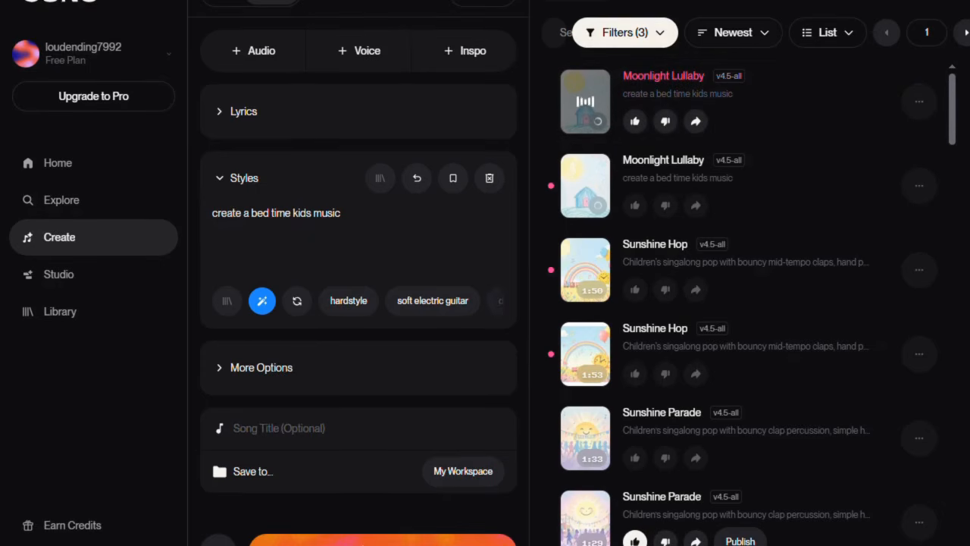
click(588, 188)
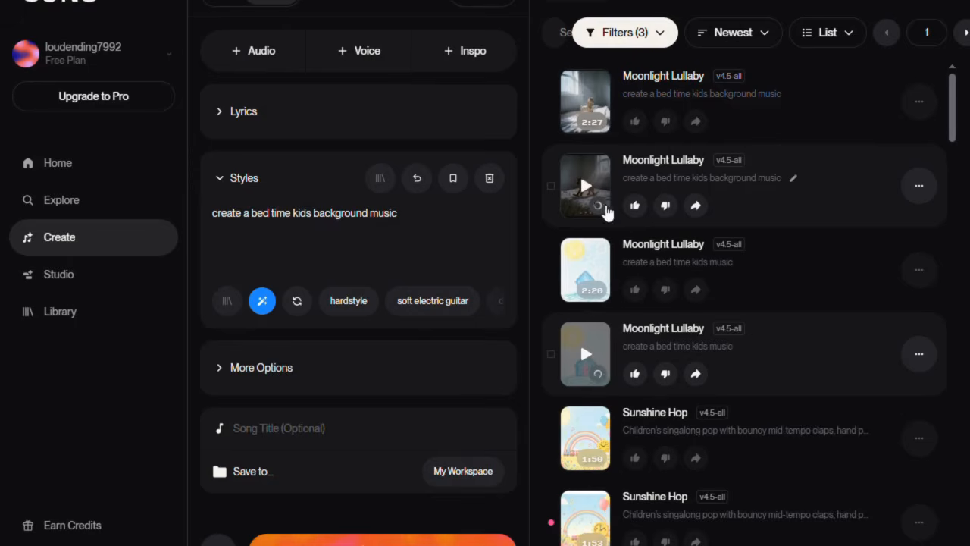
click(635, 205)
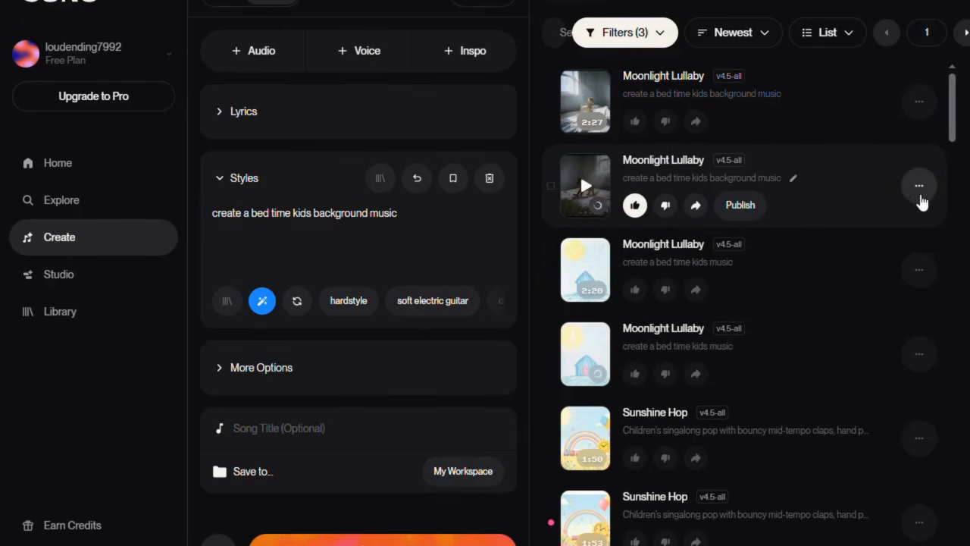
Download the liked Moonlight Lullaby song as MP3 Audio without upgrading for commercial rights.
click(920, 191)
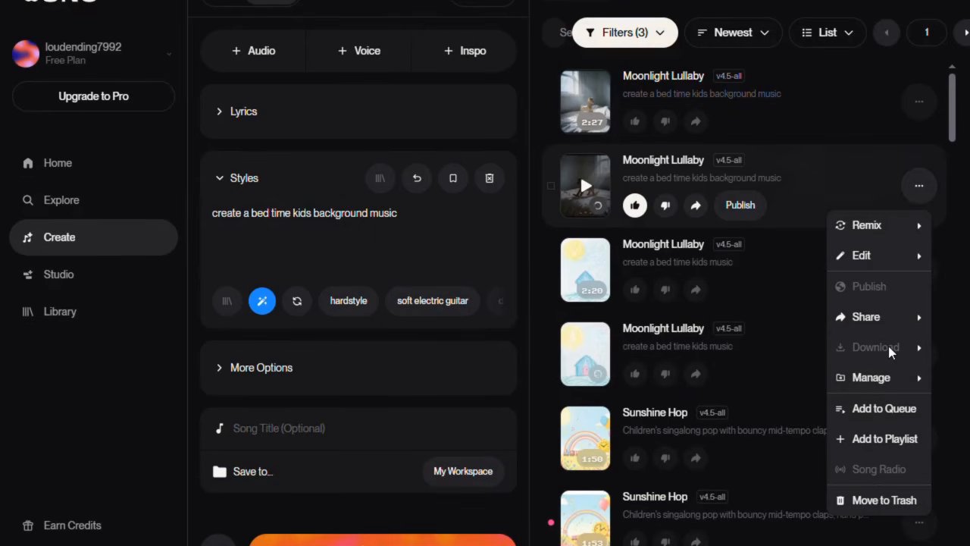
mouse_move(924, 350)
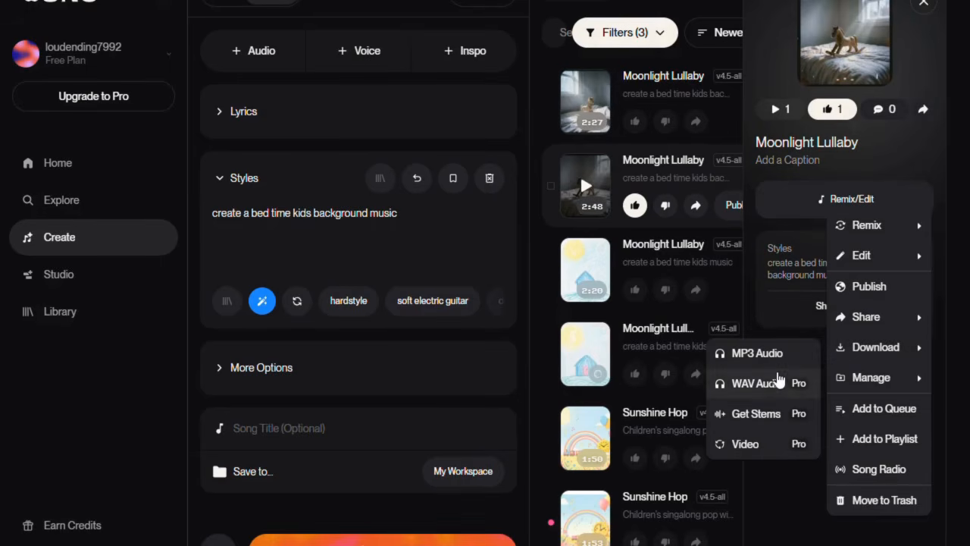
click(772, 357)
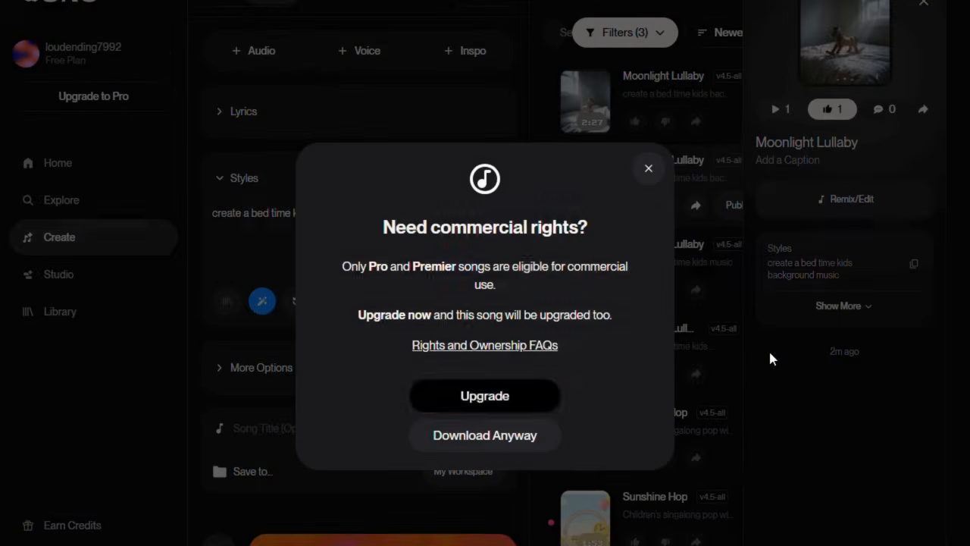
click(465, 439)
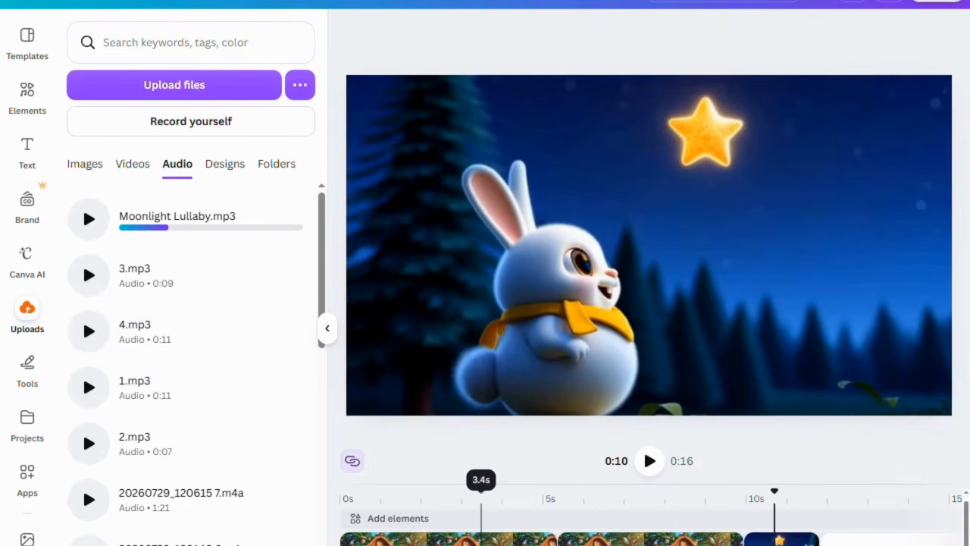
Switch to Canva and add the uploaded Moonlight Lullaby.mp3 to the timeline beneath the video clips, starting at the beginning.
click(353, 501)
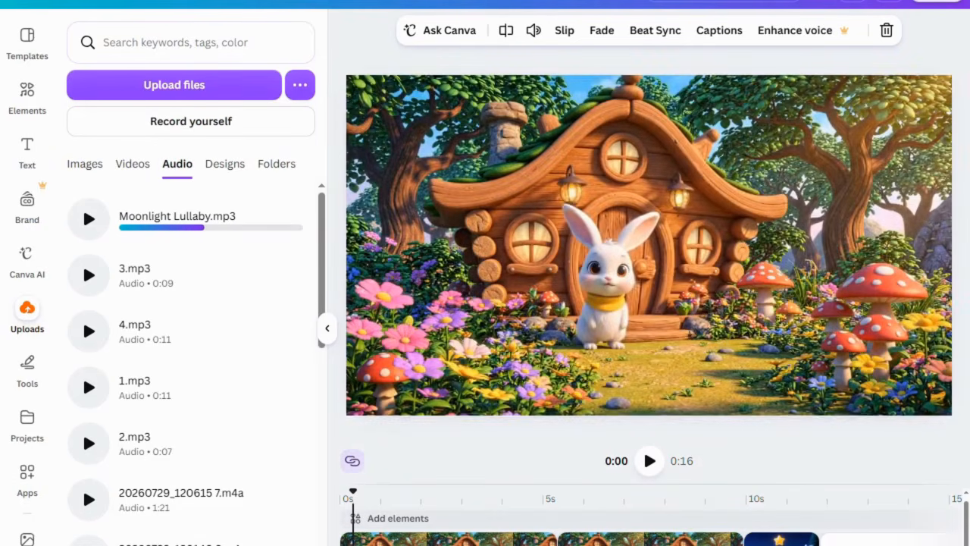
click(535, 31)
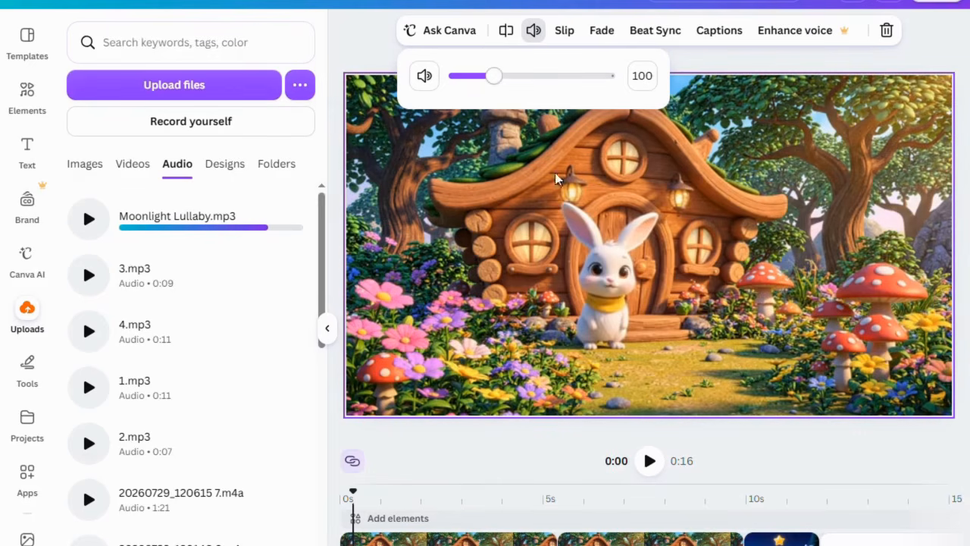
click(552, 213)
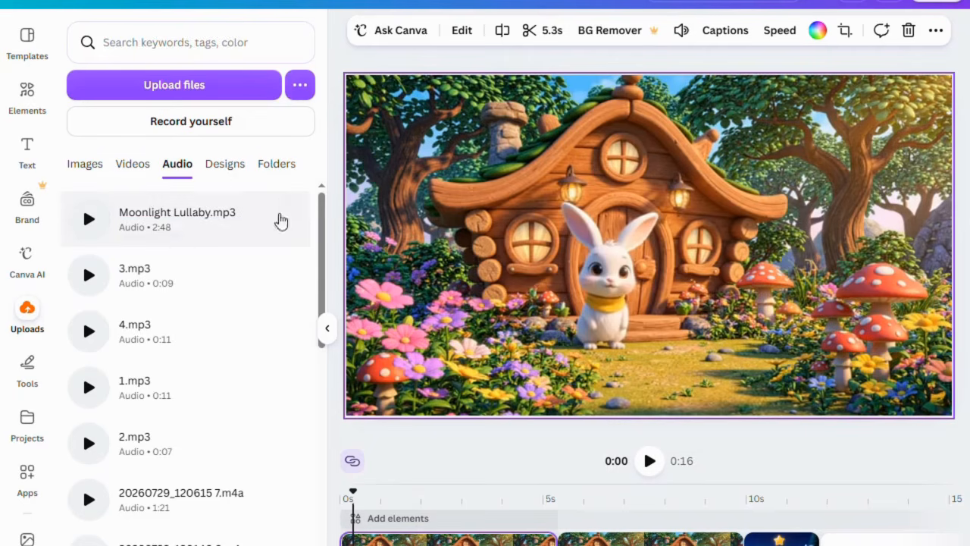
drag(167, 220, 410, 543)
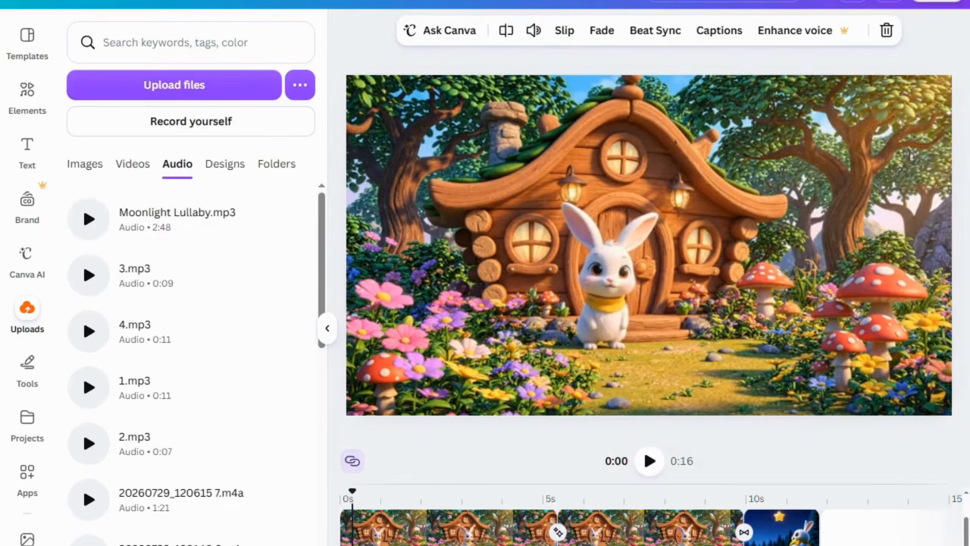
Set the Moonlight Lullaby track's volume to 14 and play the video from the start to check the sound balance.
click(533, 30)
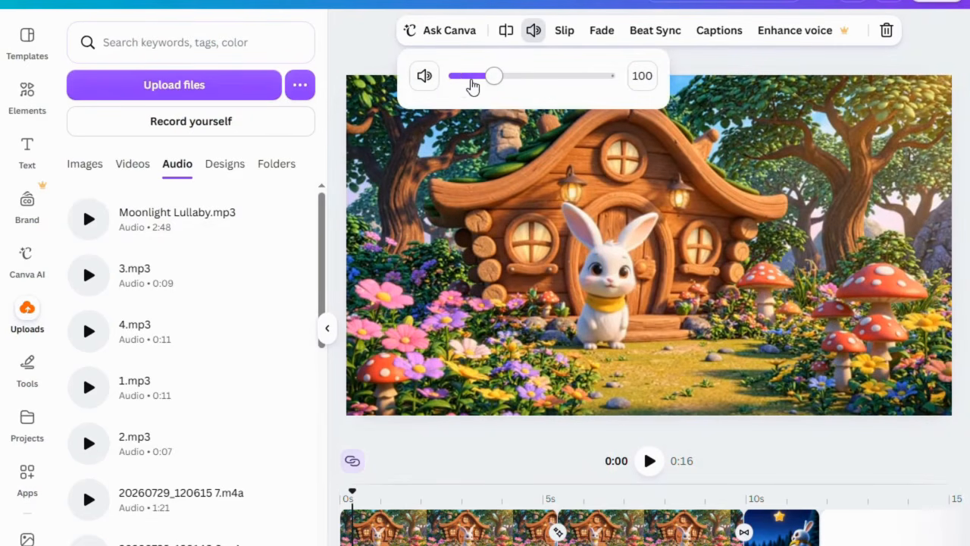
click(459, 77)
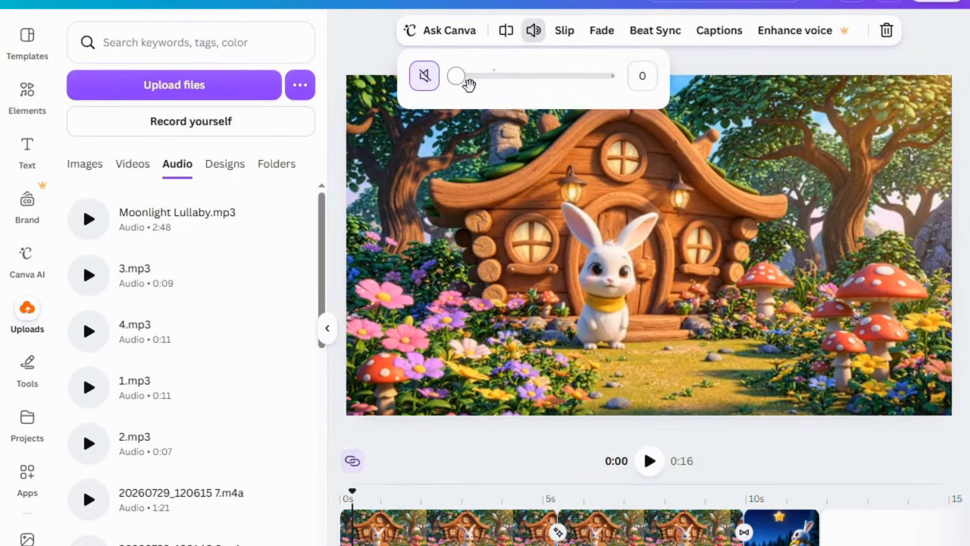
click(470, 86)
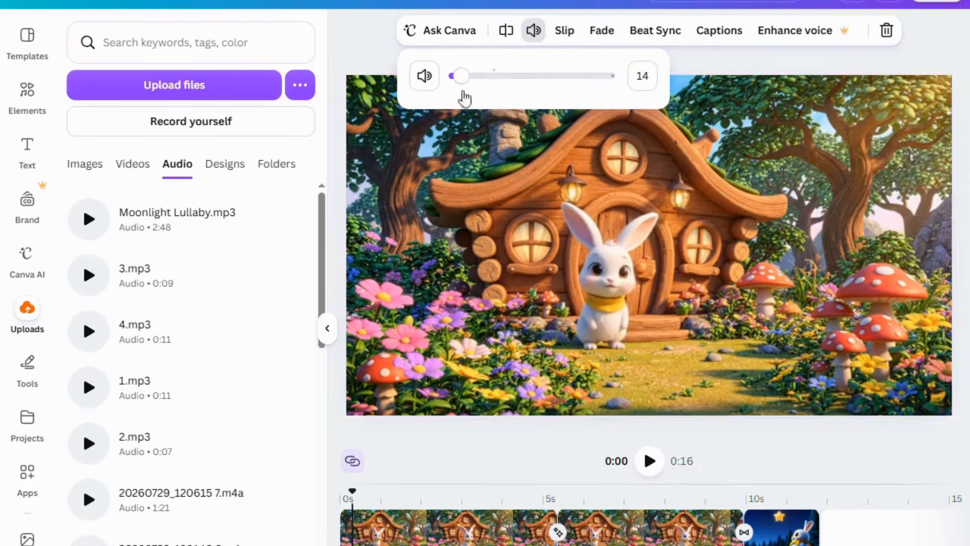
click(343, 496)
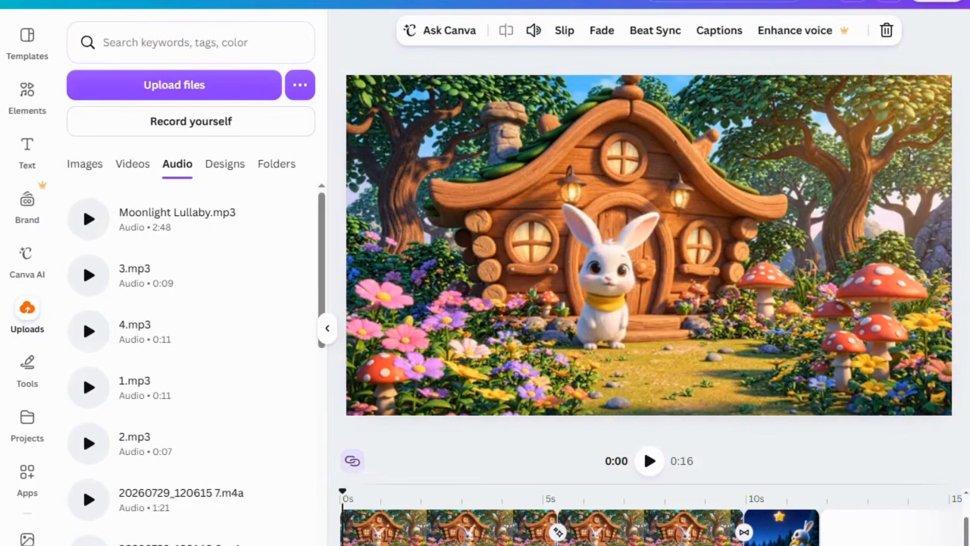
click(650, 463)
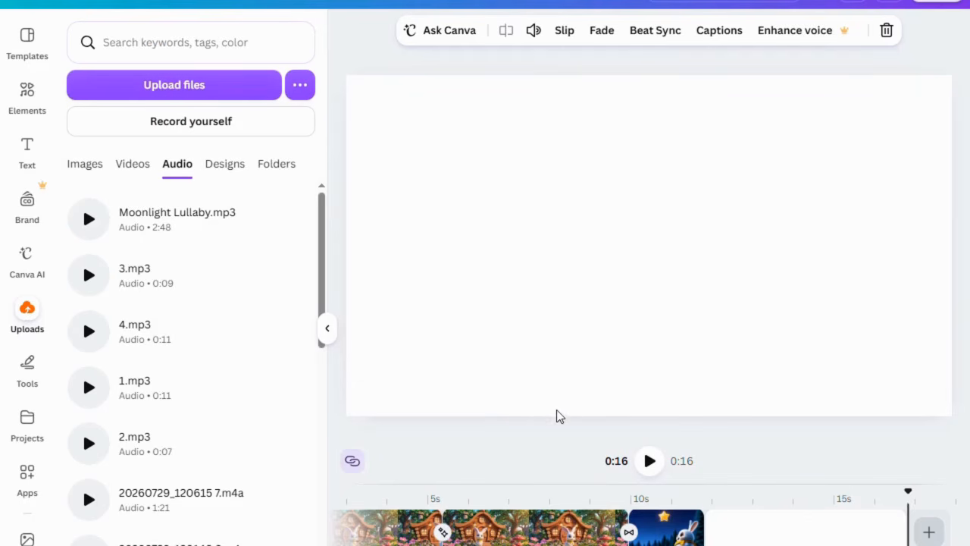
scroll(649, 528, left, 2)
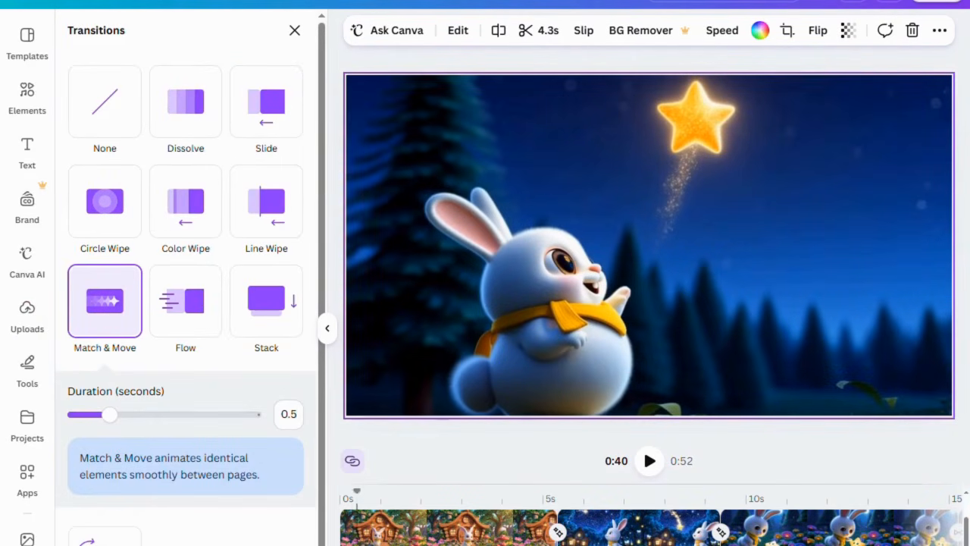
Look through the complete 52-second animation's timeline and play it from the beginning to check clips, transitions and audio.
scroll(651, 528, right, 20)
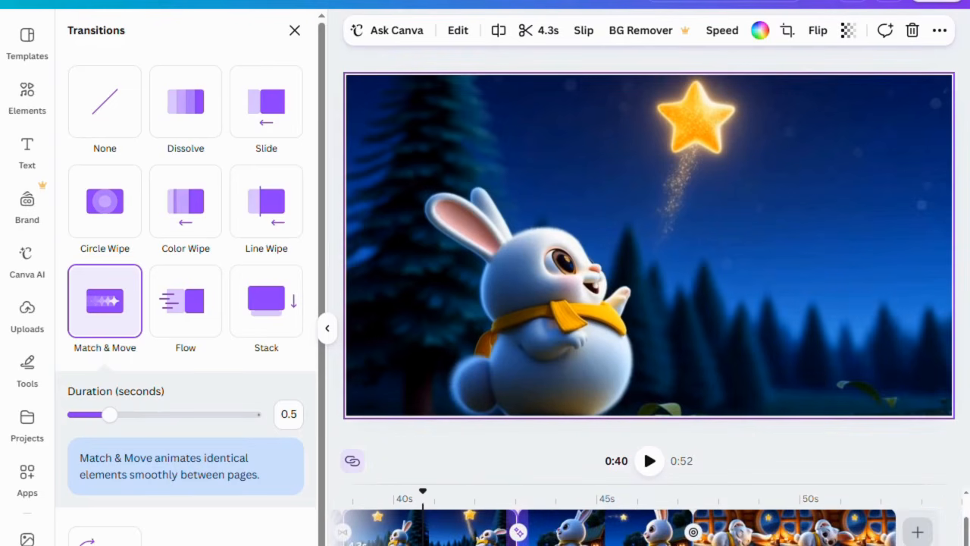
scroll(650, 527, left, 20)
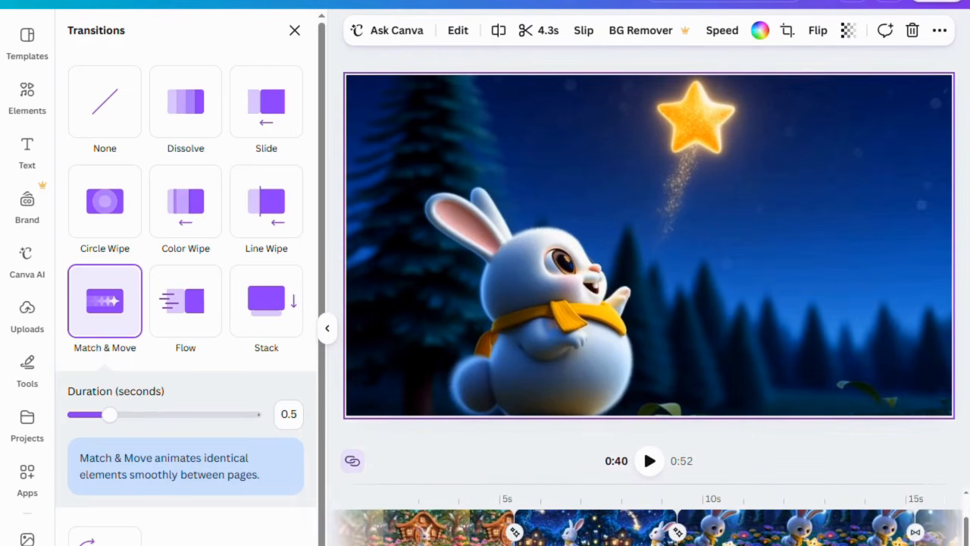
scroll(650, 527, left, 2)
click(345, 543)
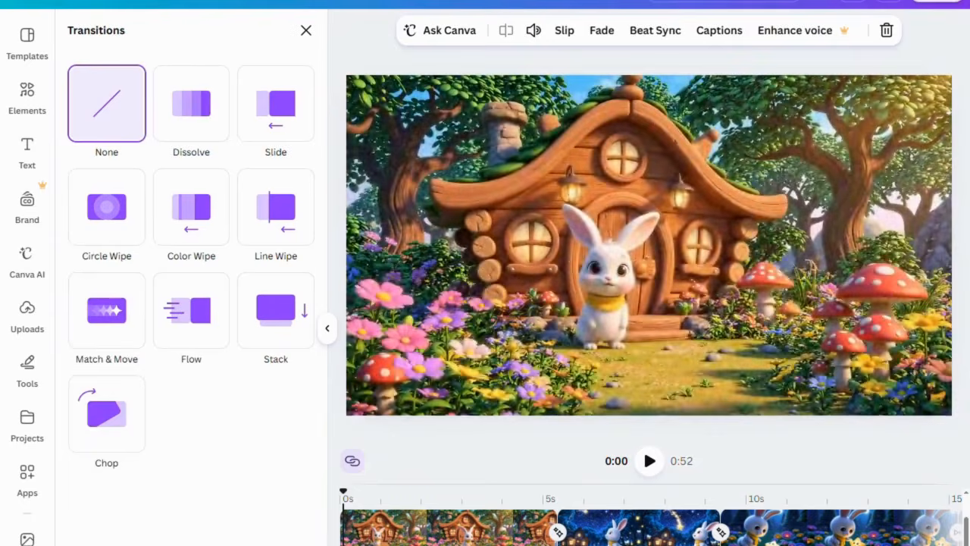
click(649, 462)
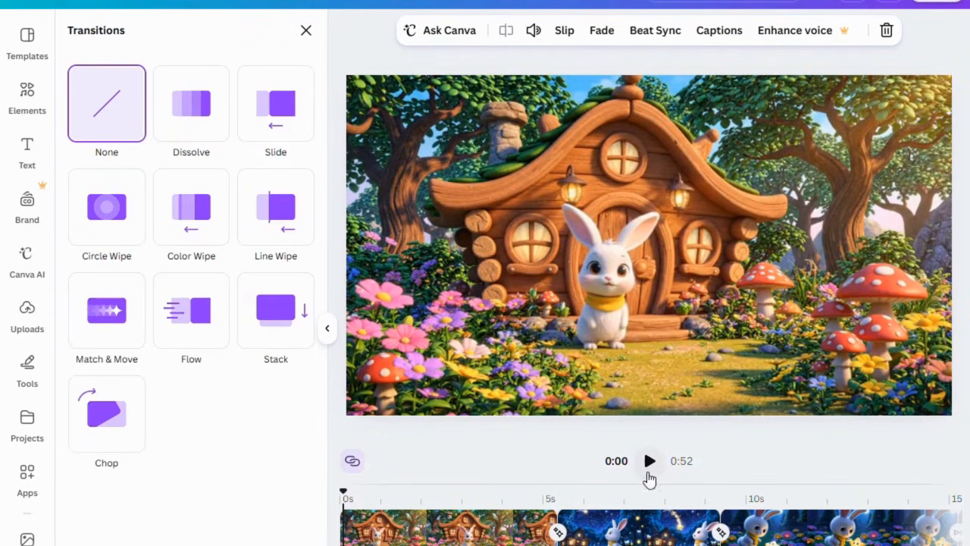
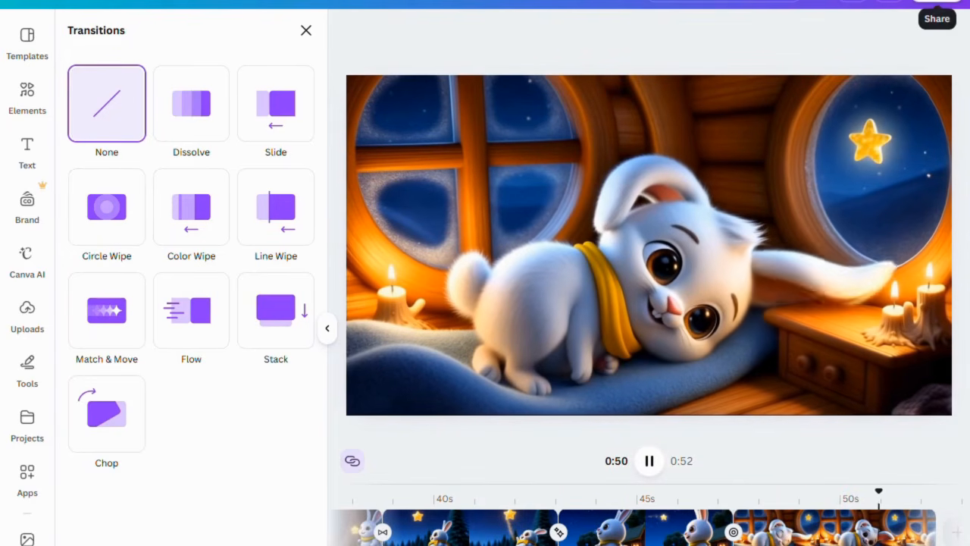
Download the finished animation as an MP4 Video in 1080p quality.
click(937, 3)
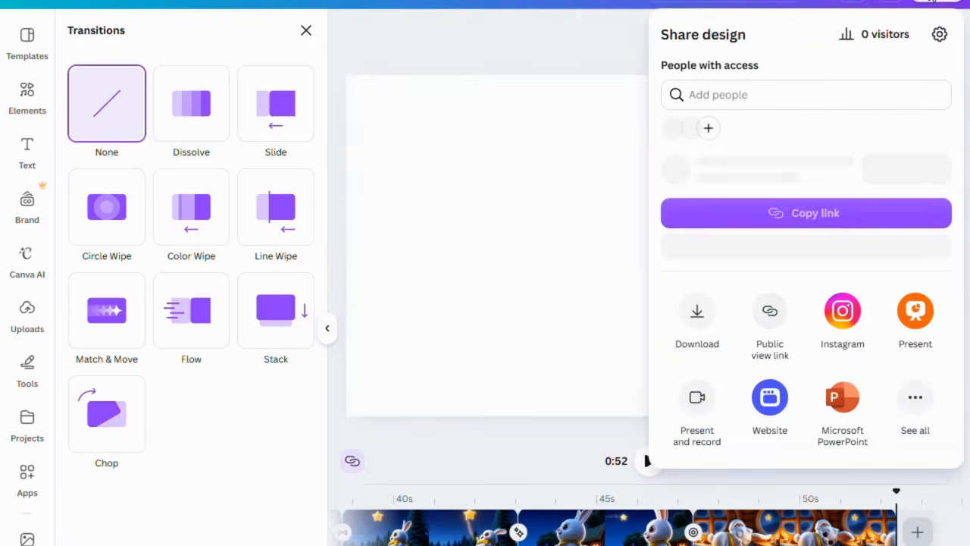
click(697, 323)
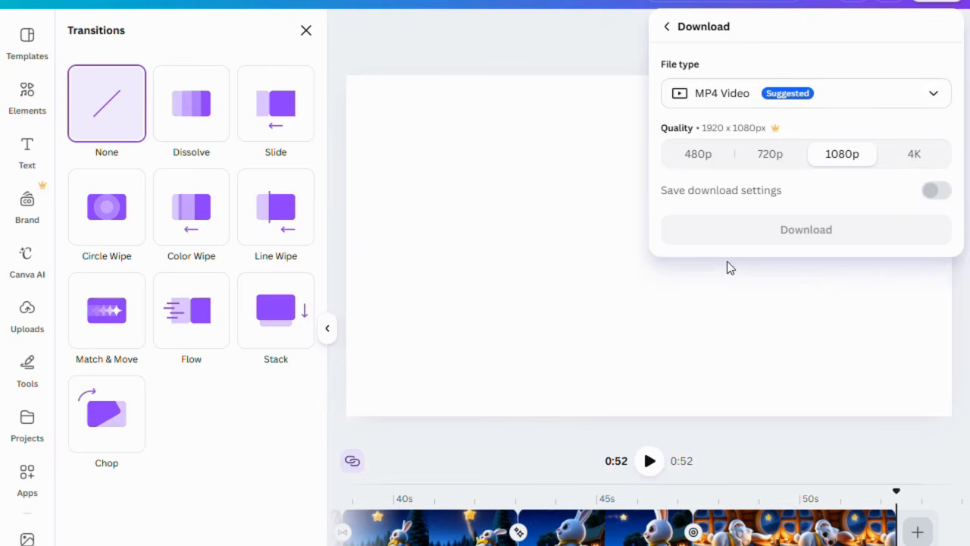
click(933, 97)
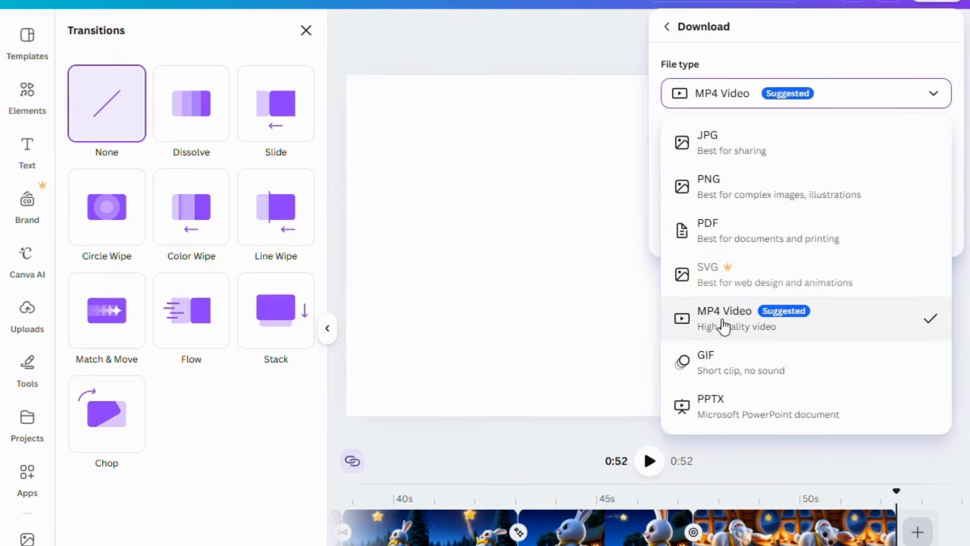
click(930, 326)
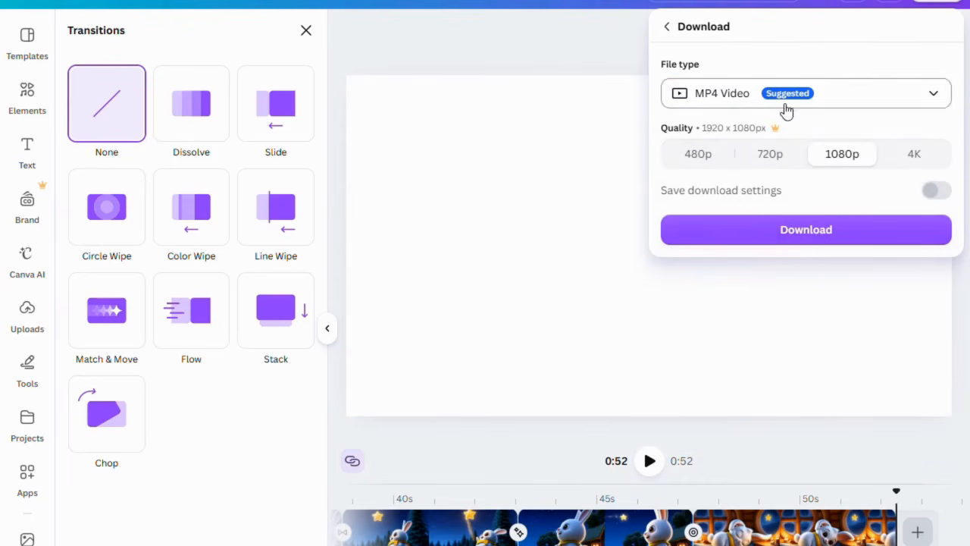
click(786, 229)
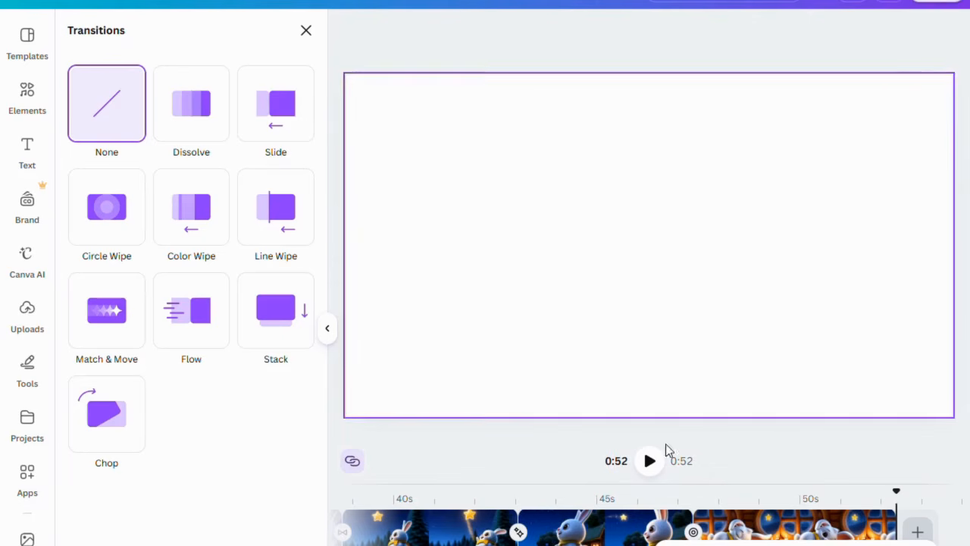
Display the first clip's frame at 3.3 seconds, with the rabbit in front of the cottage, for a screenshot.
scroll(644, 523, left, 10)
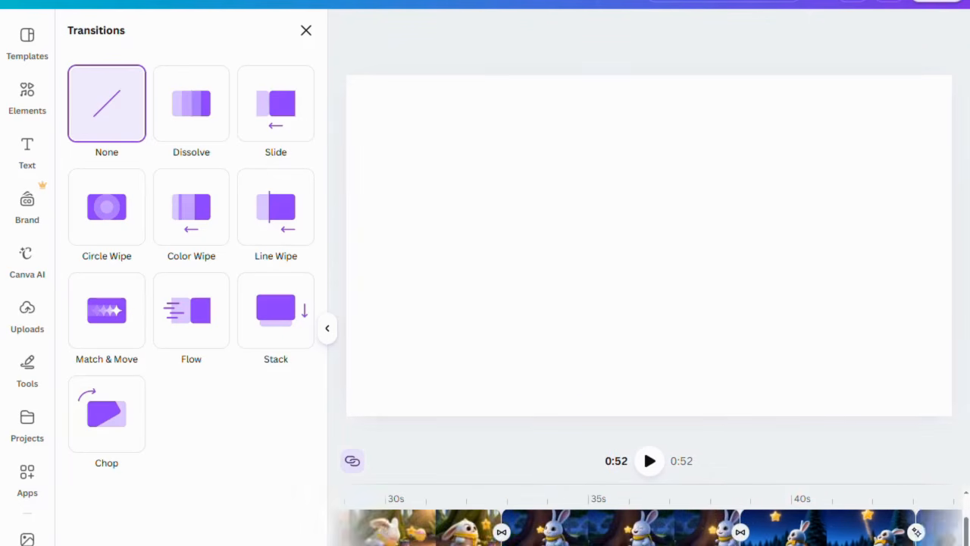
scroll(645, 523, left, 10)
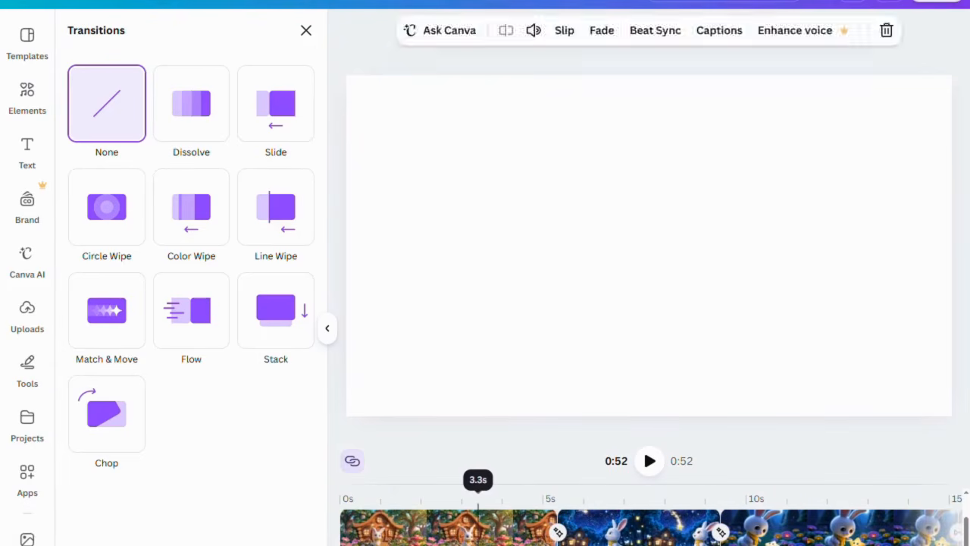
click(478, 524)
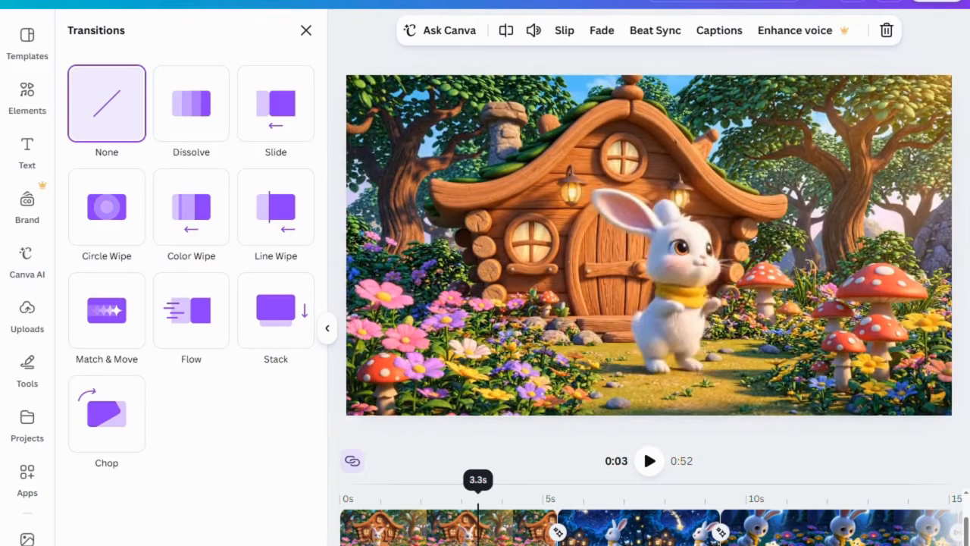
click(740, 448)
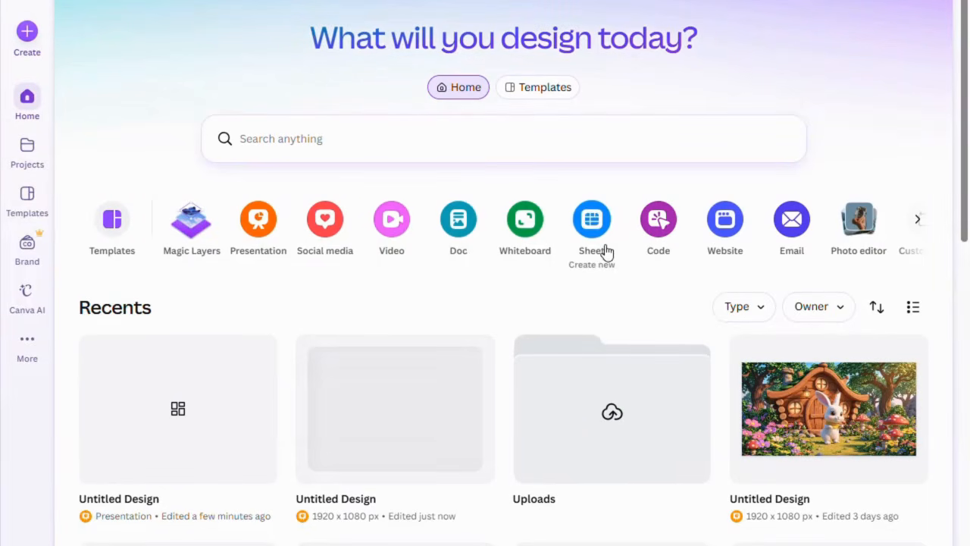
Search the design types for "thumbnail" and create a blank YouTube Thumbnail design.
click(919, 221)
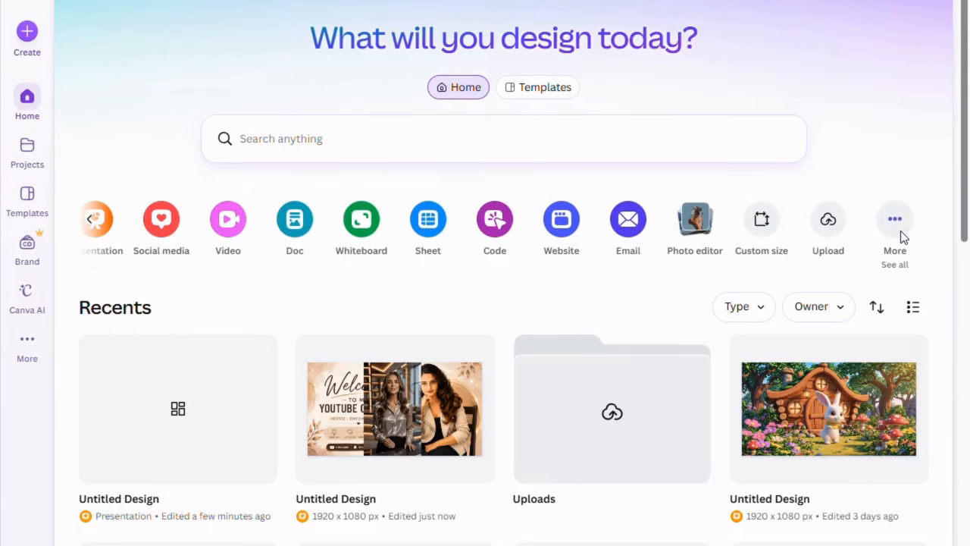
click(902, 231)
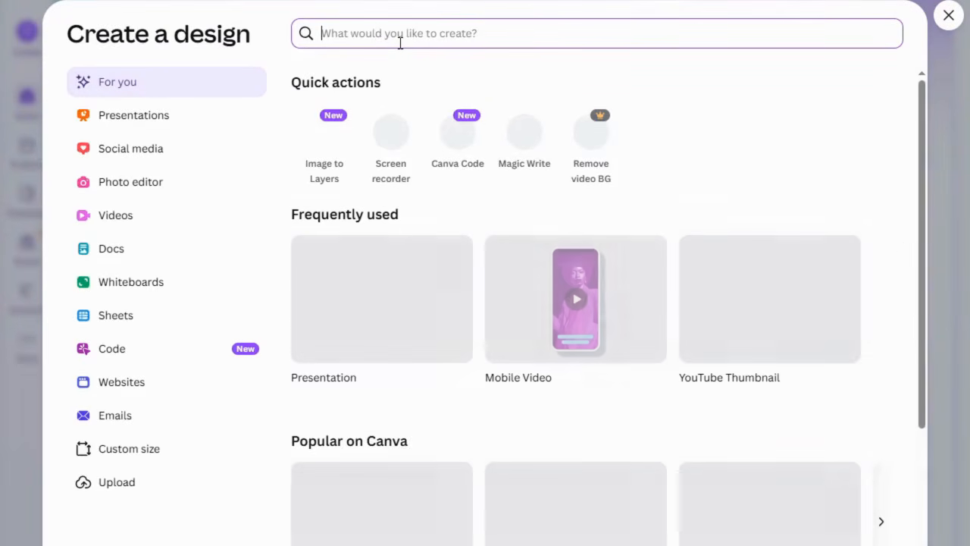
text(thumb)
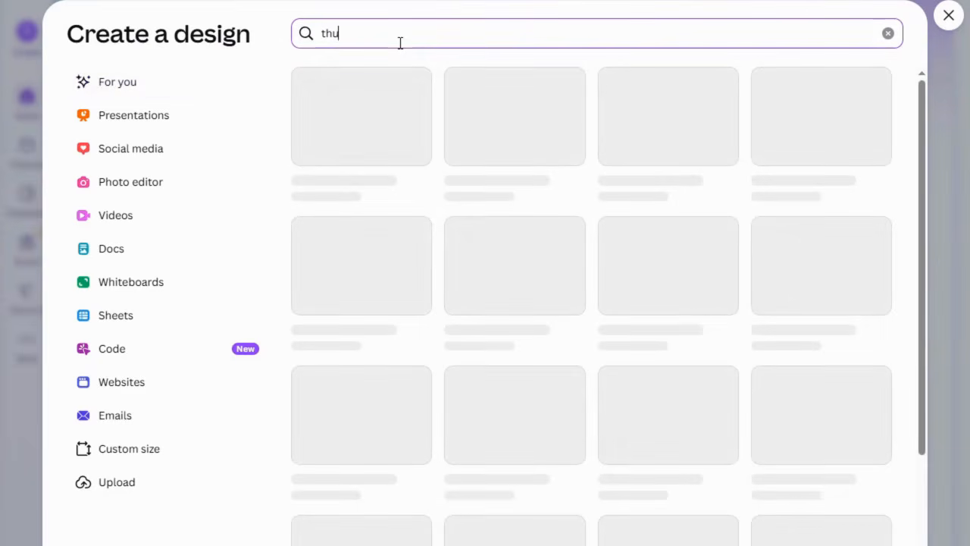
text(nail)
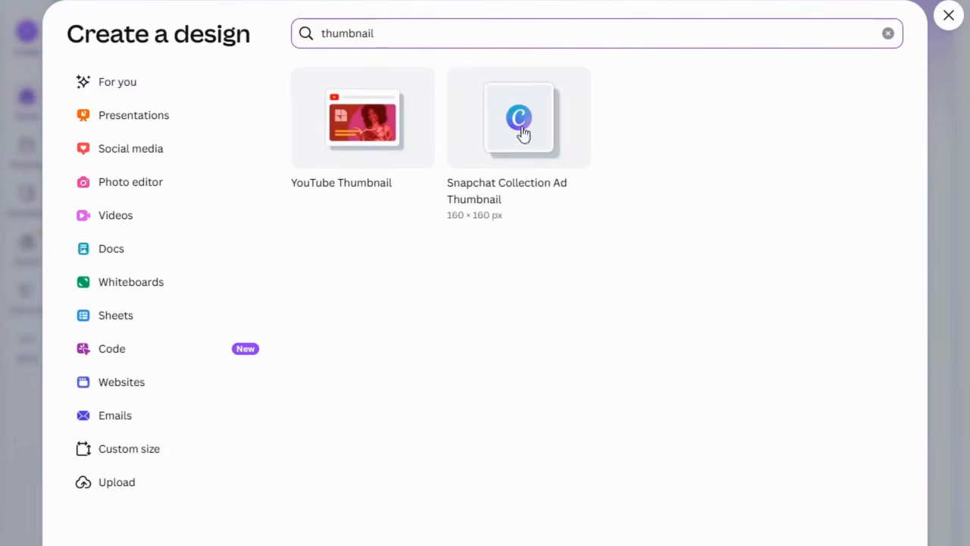
click(362, 148)
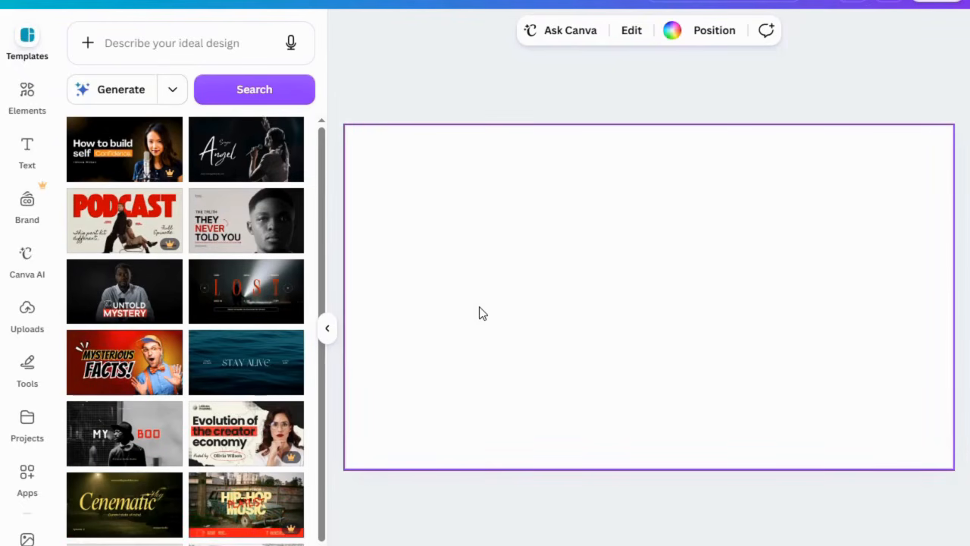
Paste the copied screenshot onto the blank thumbnail page and move it toward the page's upper-left area.
key(ctrl+v)
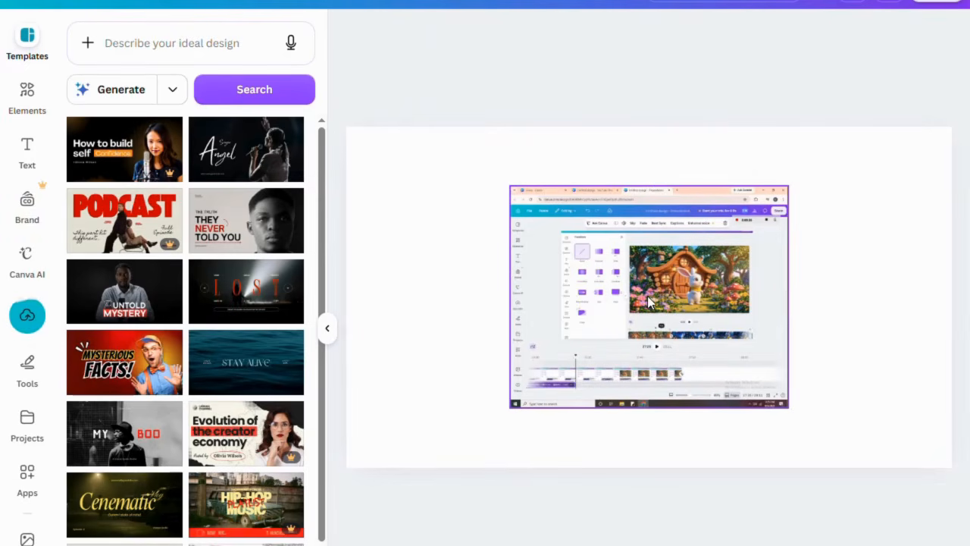
drag(644, 301, 541, 286)
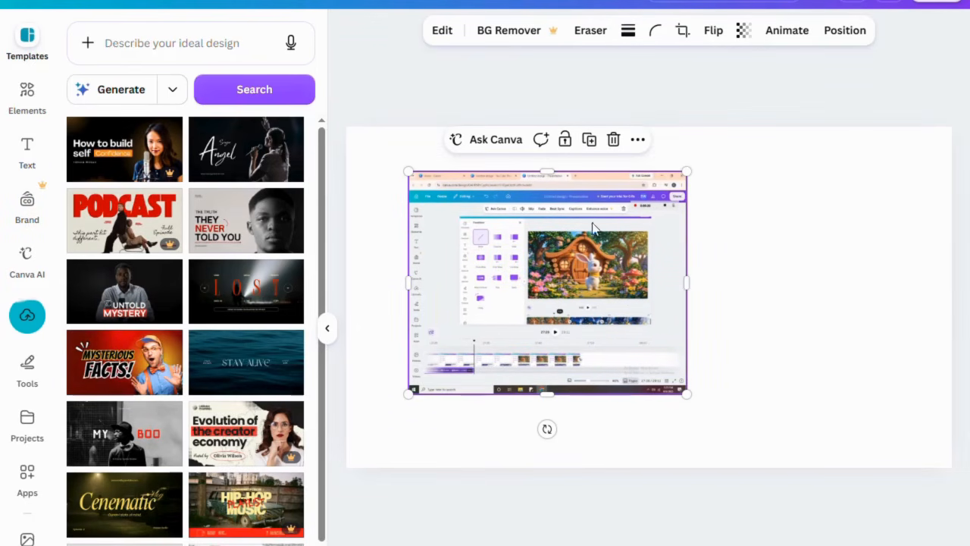
click(633, 100)
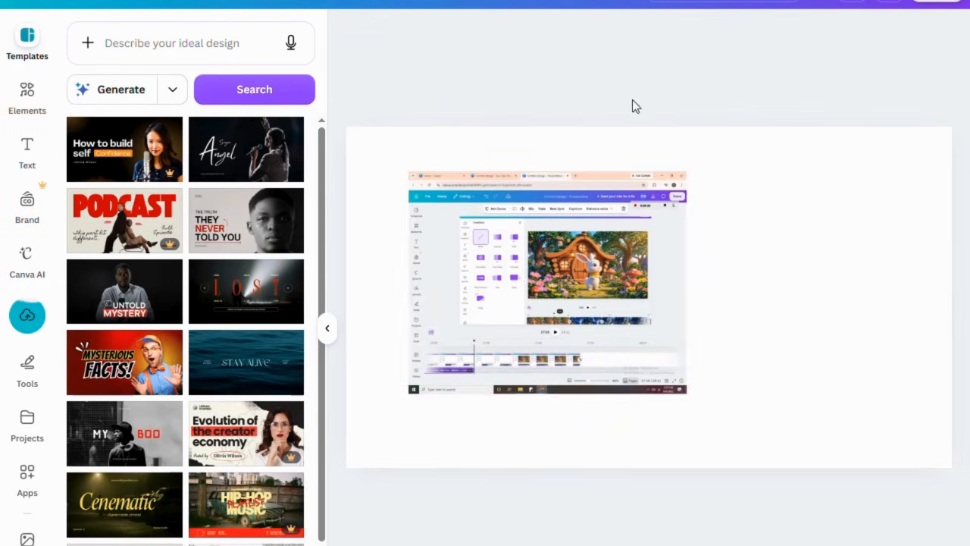
Crop the pasted screenshot to the rabbit-and-cottage picture and enlarge it to fill the whole thumbnail page.
click(590, 275)
click(682, 33)
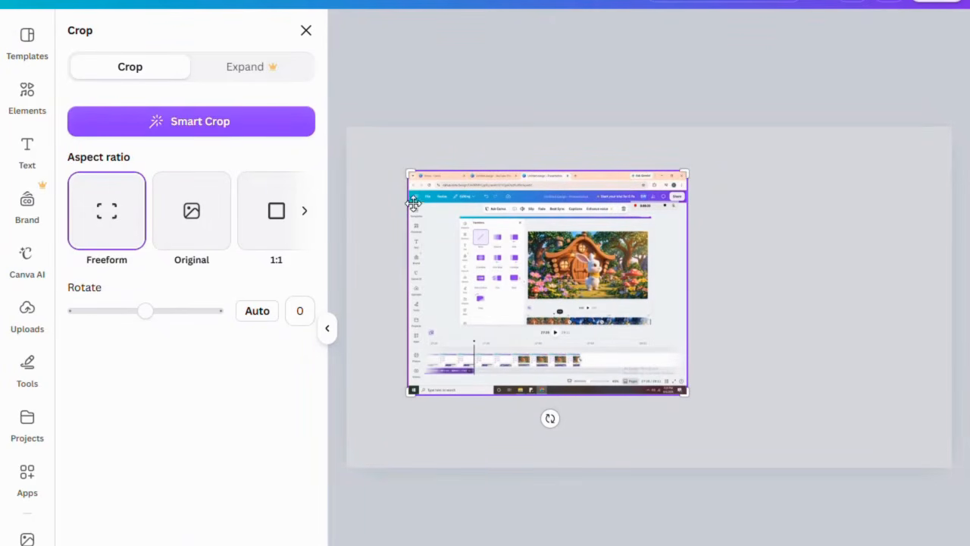
drag(419, 185, 538, 240)
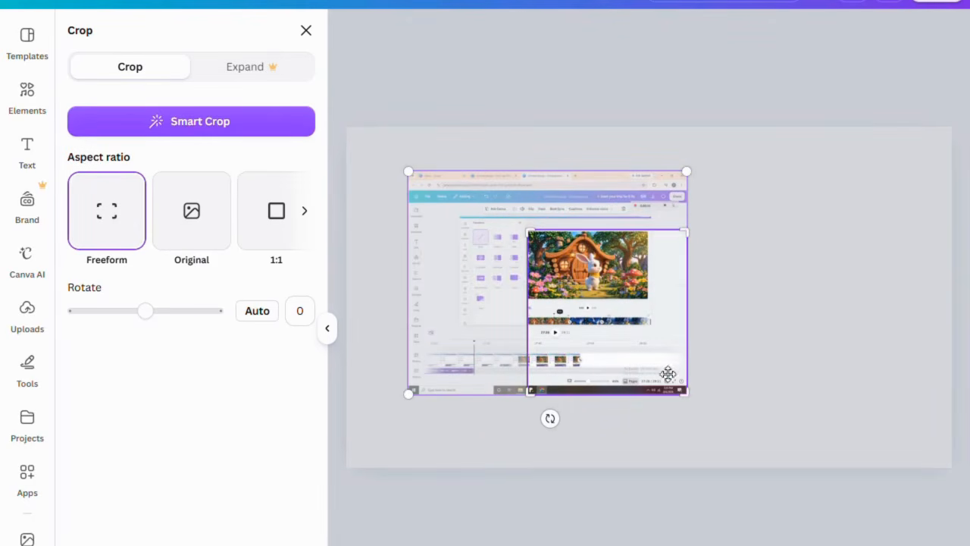
drag(694, 404, 657, 308)
click(786, 345)
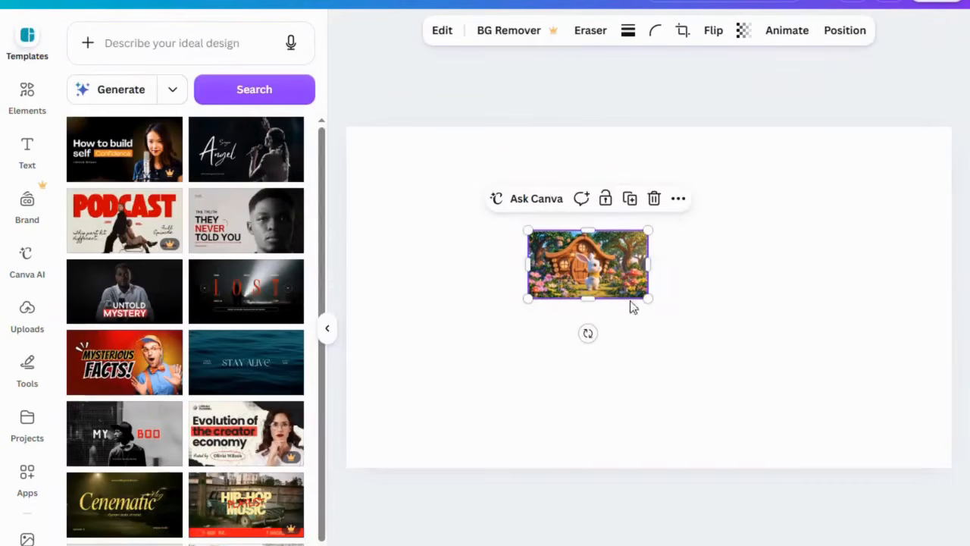
drag(582, 279, 404, 179)
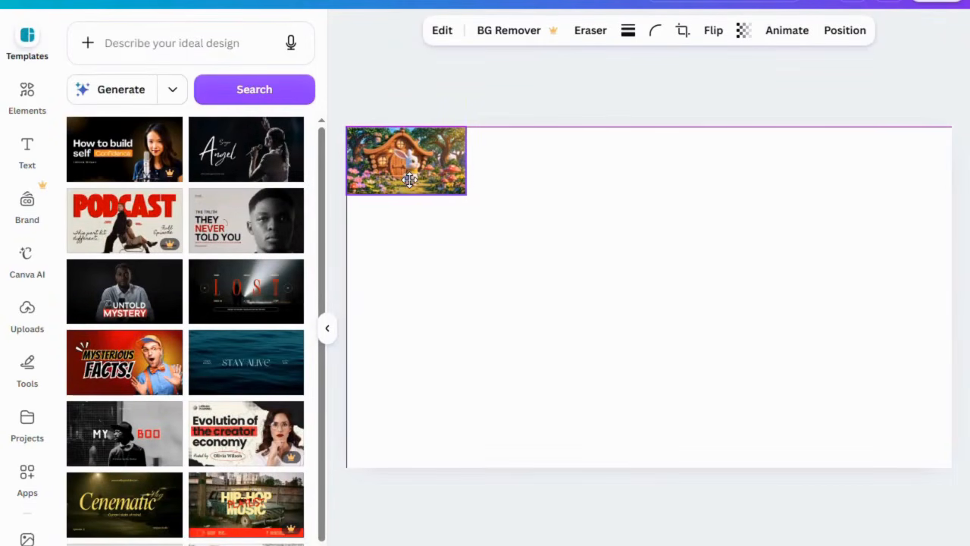
drag(472, 205, 940, 472)
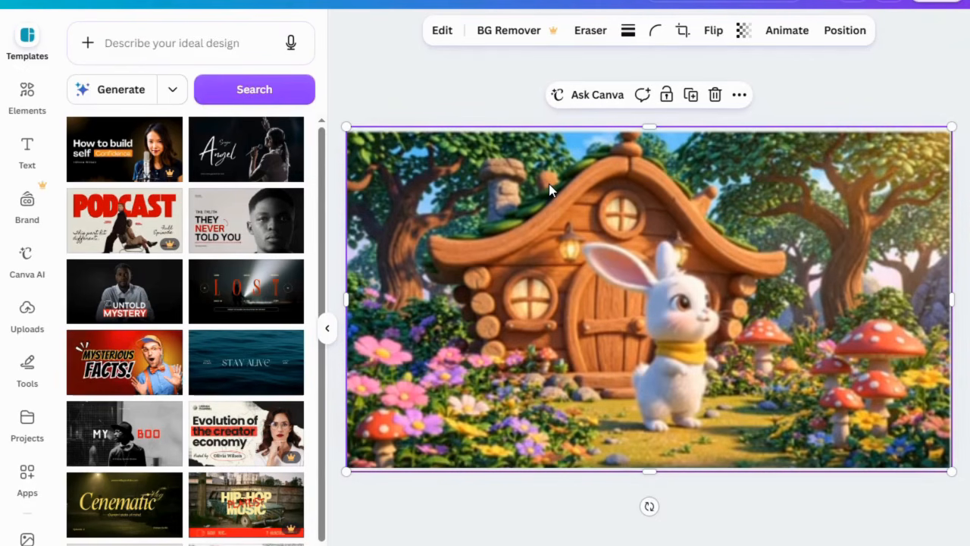
Add a text box over the picture reading "Little BOBO", with BOBO in capitals.
click(27, 155)
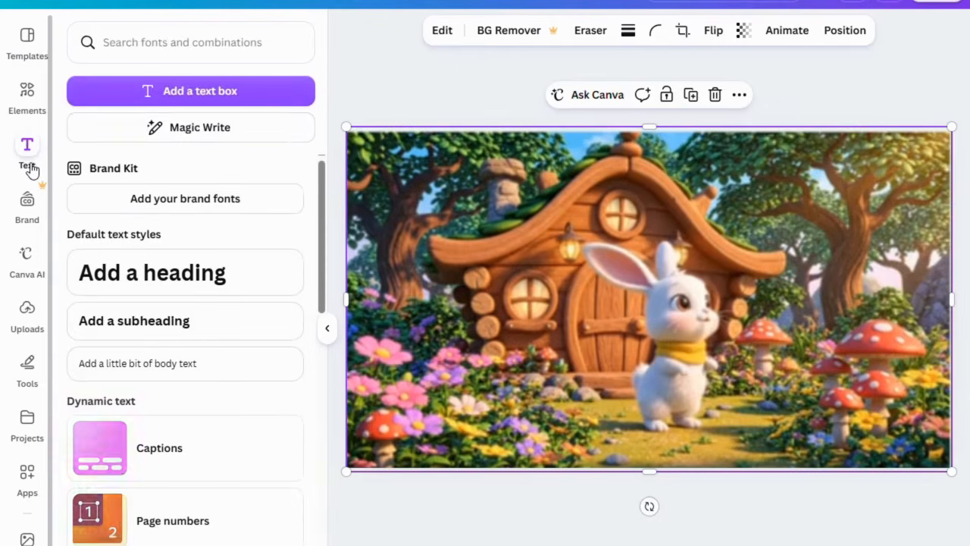
click(201, 98)
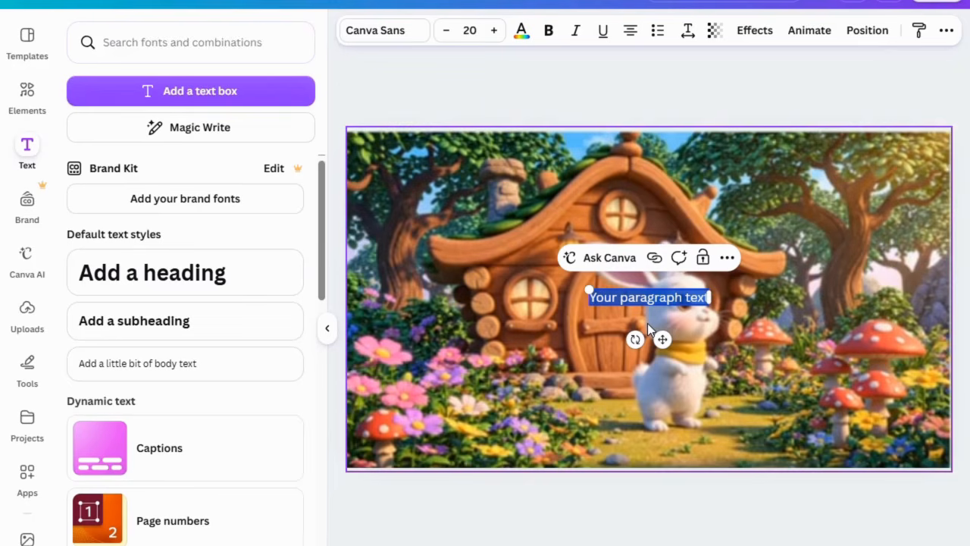
key(BackSpace)
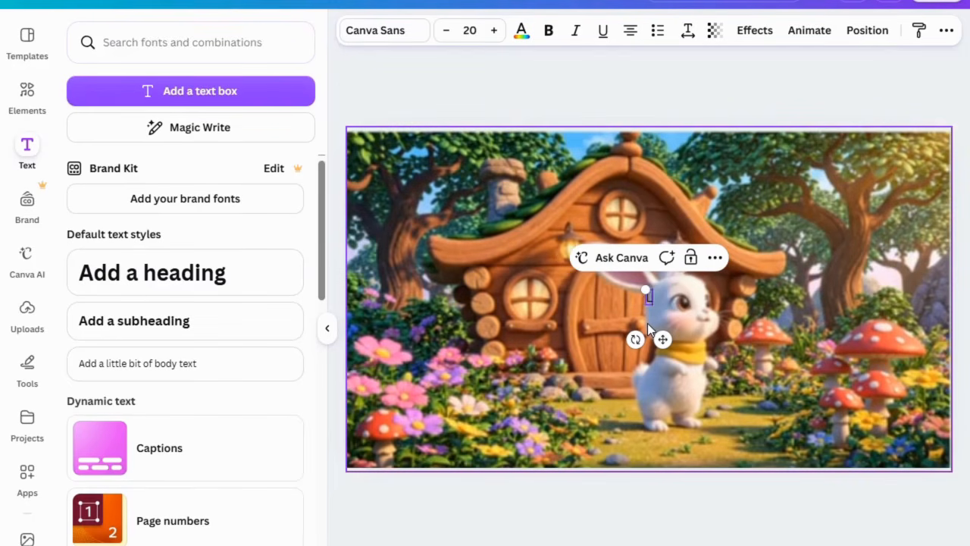
text(Little b)
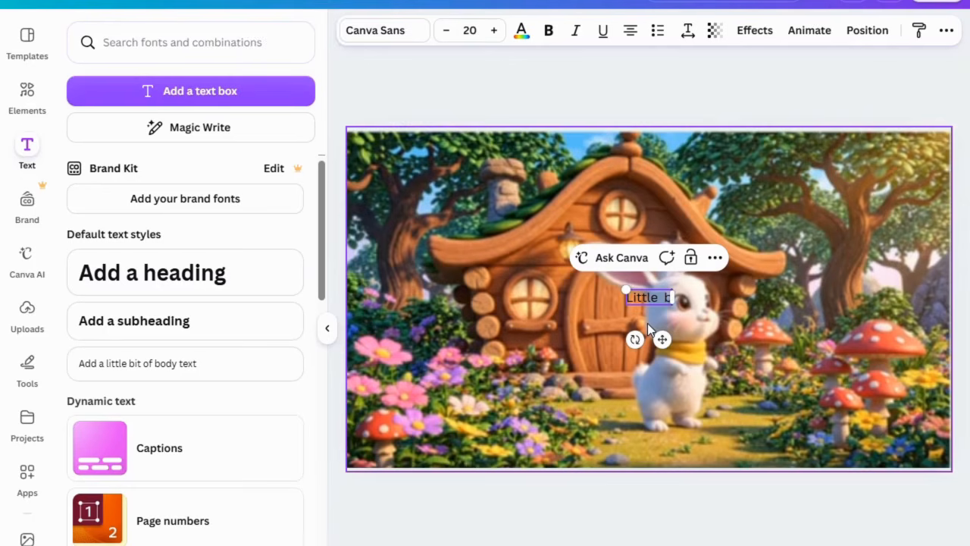
text(obo)
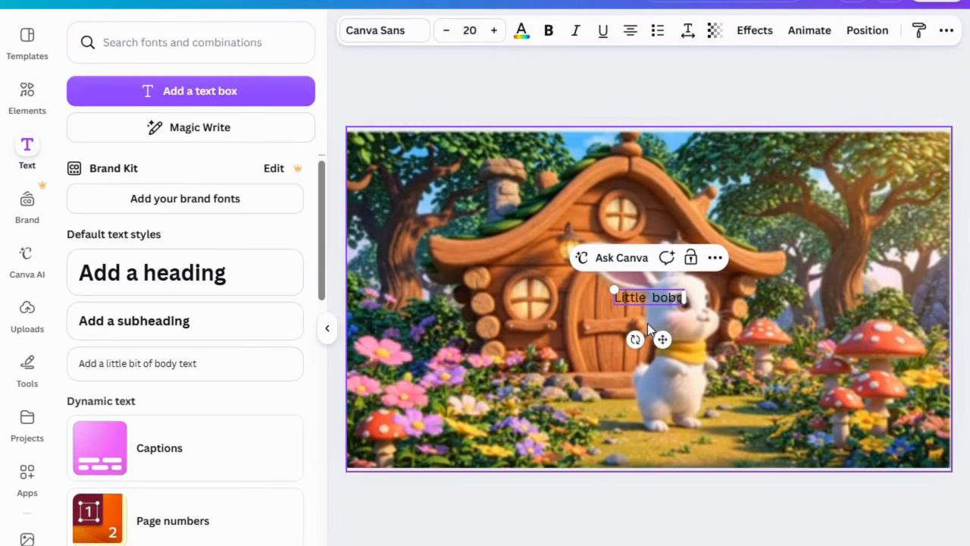
double_click(680, 300)
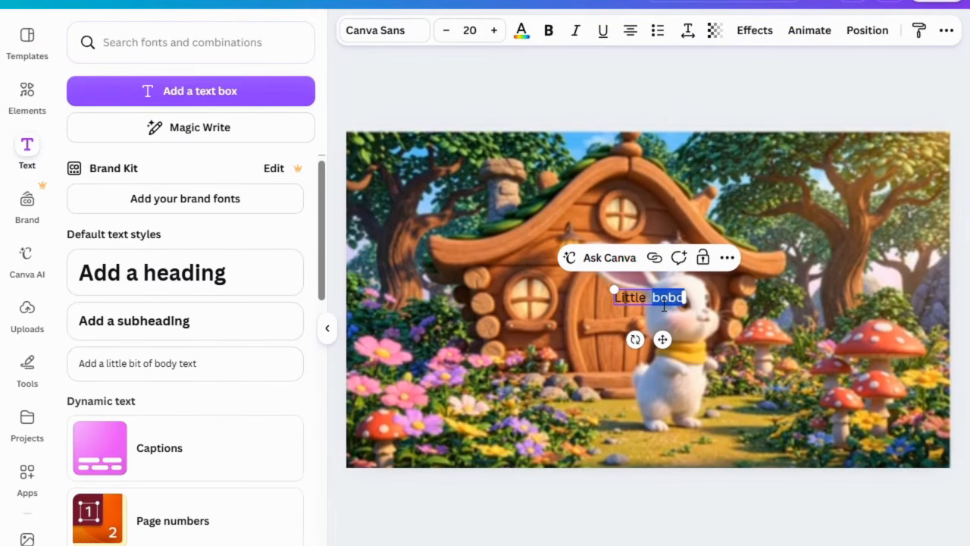
text(BOBO)
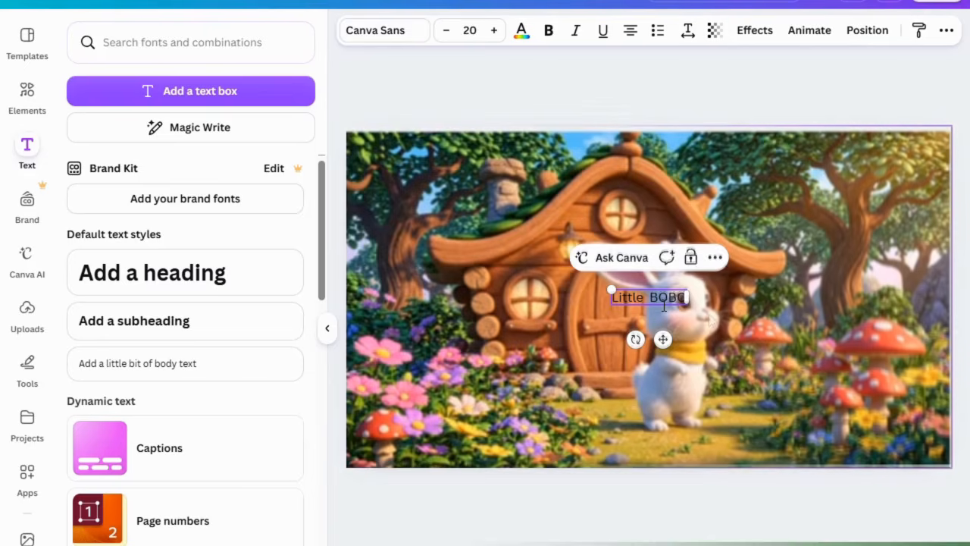
click(698, 315)
Make the whole "Little BOBO" title bold and set its font size to 70.
click(633, 300)
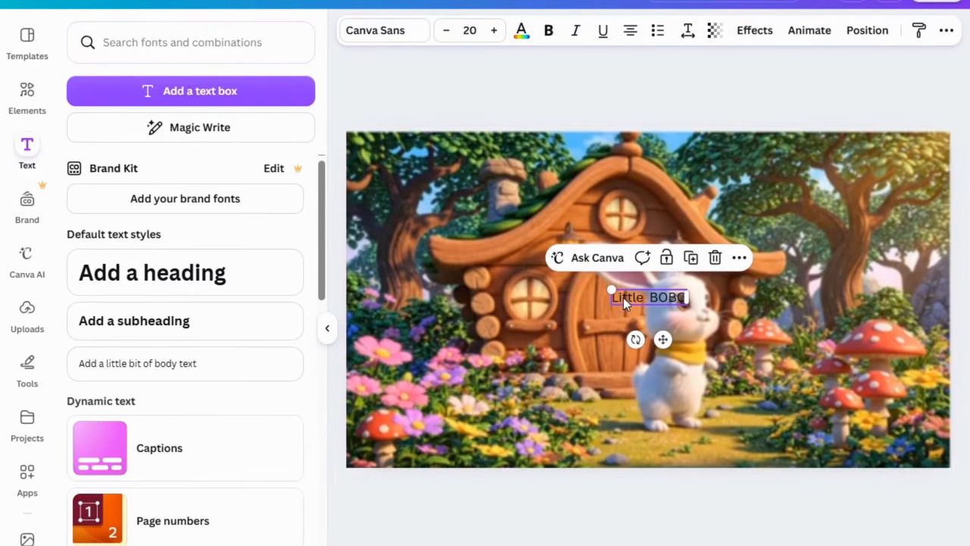
double_click(630, 301)
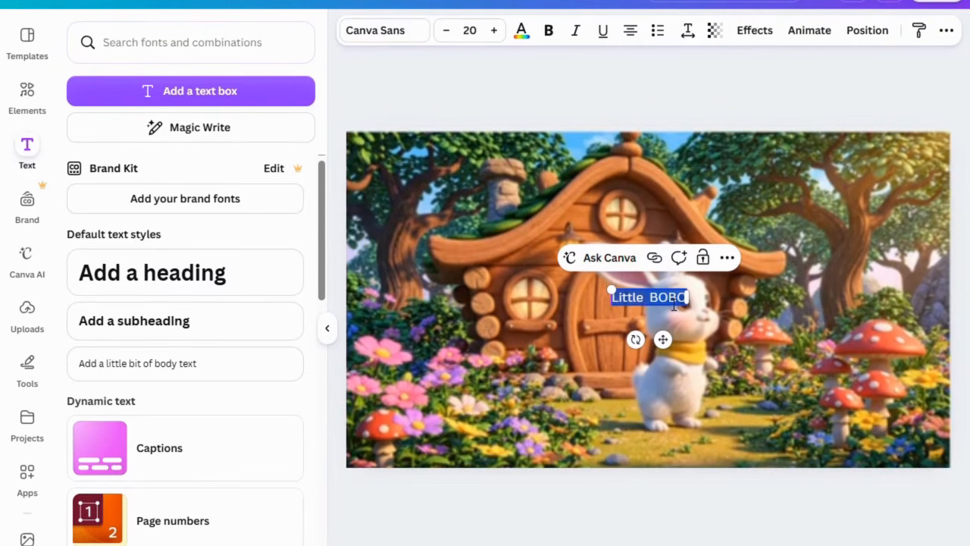
click(556, 36)
click(500, 36)
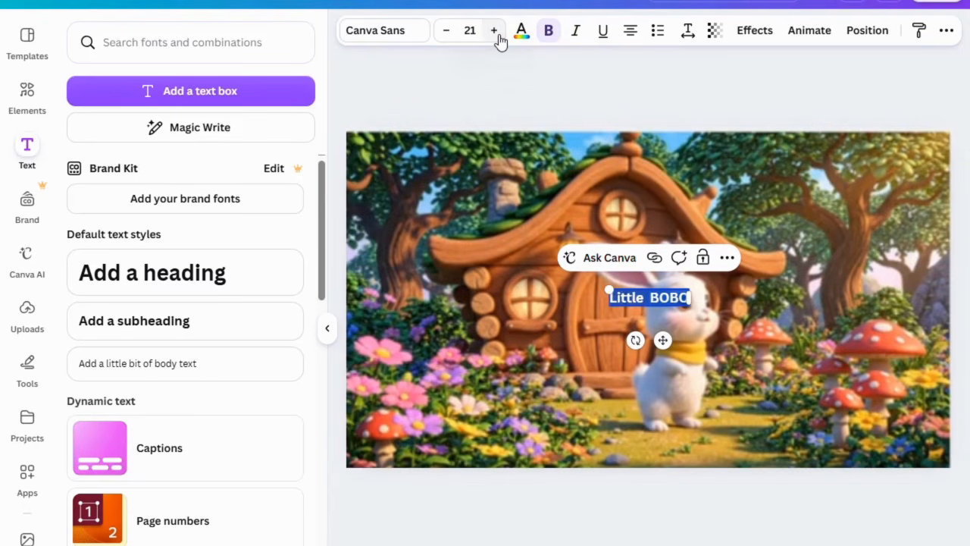
click(500, 35)
click(500, 36)
click(499, 36)
click(500, 35)
click(499, 35)
click(499, 35)
click(498, 35)
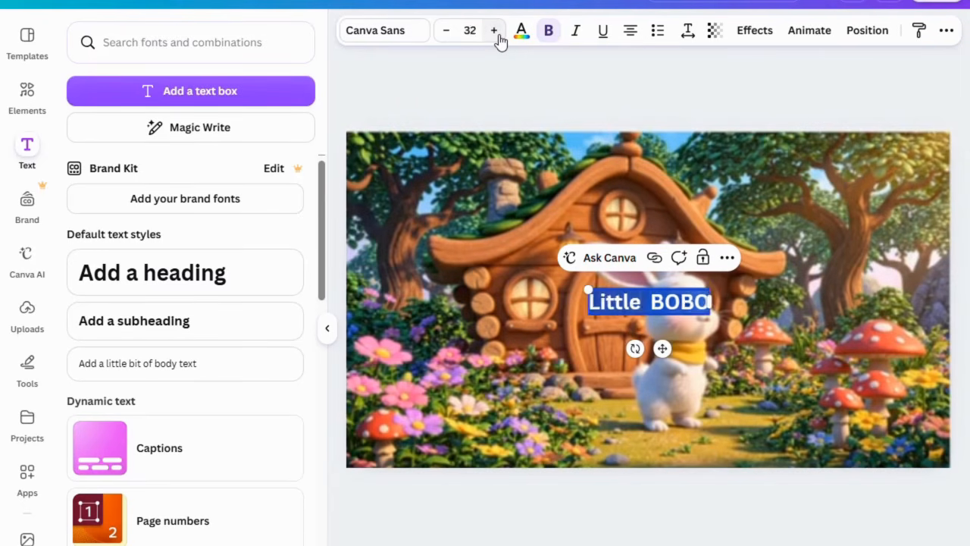
click(498, 36)
click(498, 36)
click(498, 36)
click(499, 35)
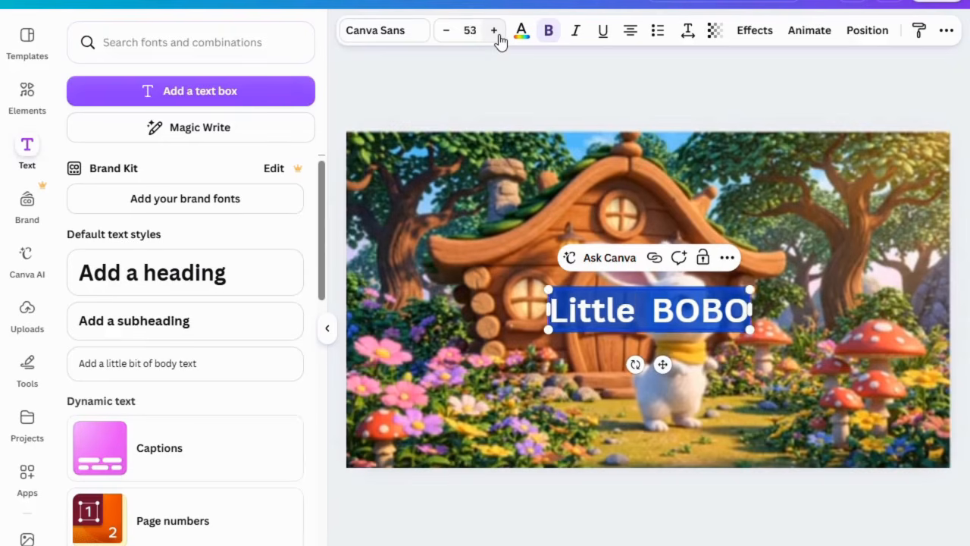
click(498, 36)
click(498, 36)
click(498, 35)
click(498, 36)
click(498, 36)
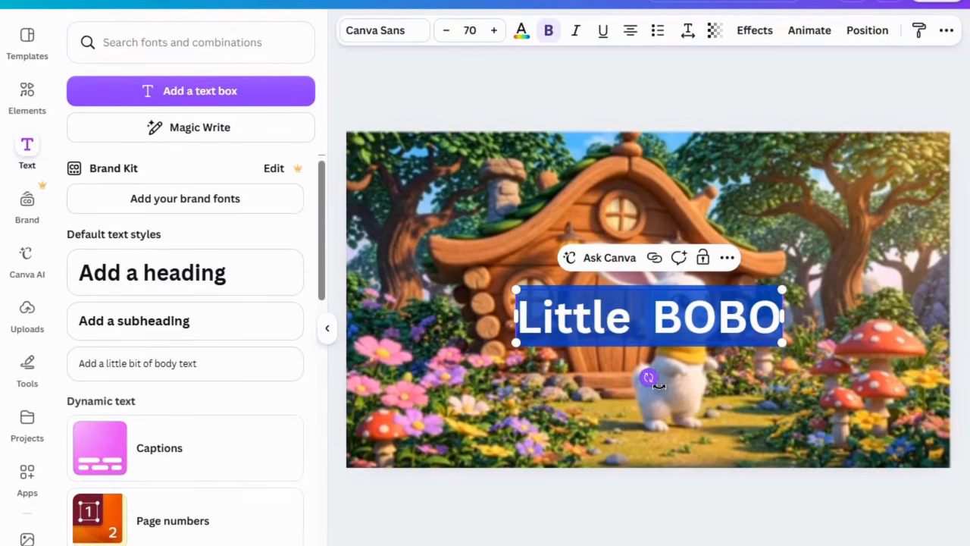
Move the "Little BOBO" title up to the top of the thumbnail, above the cottage's round window.
double_click(642, 322)
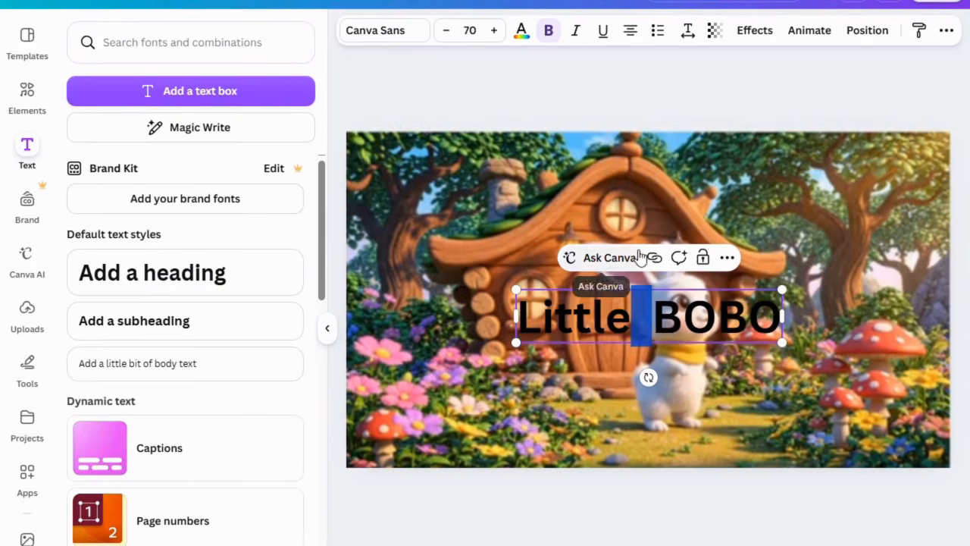
click(598, 349)
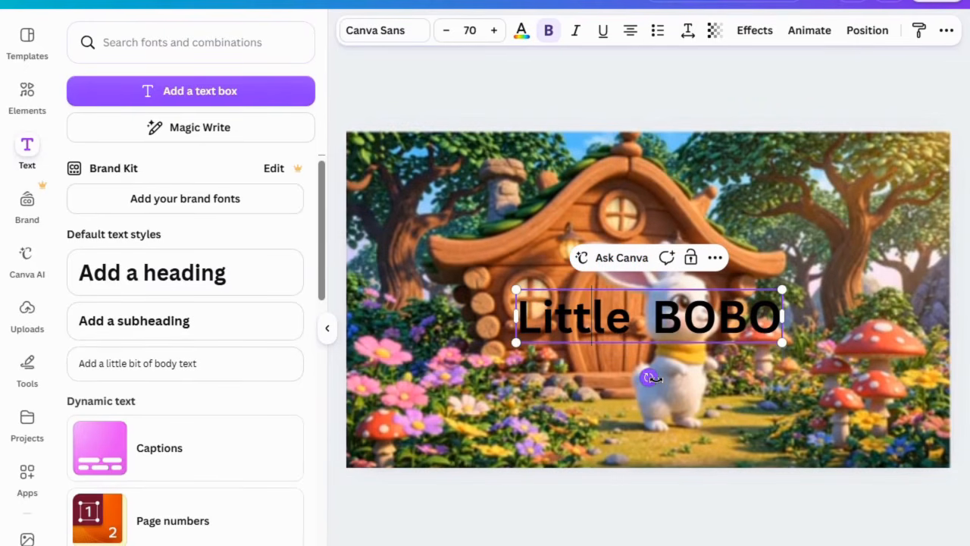
click(747, 339)
drag(775, 350, 763, 311)
drag(558, 212, 574, 198)
Change the color of the whole "Little BOBO" title to the default solid pink.
double_click(574, 199)
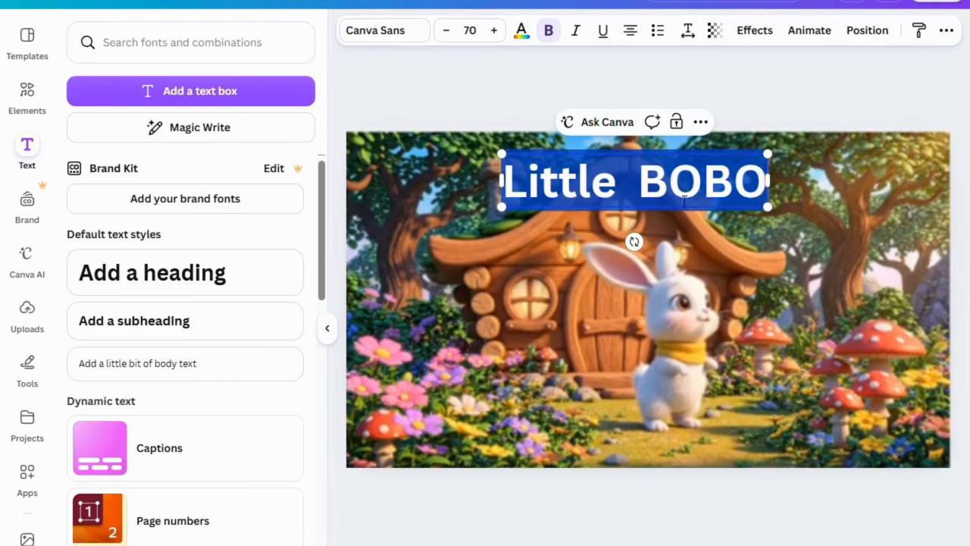
click(527, 42)
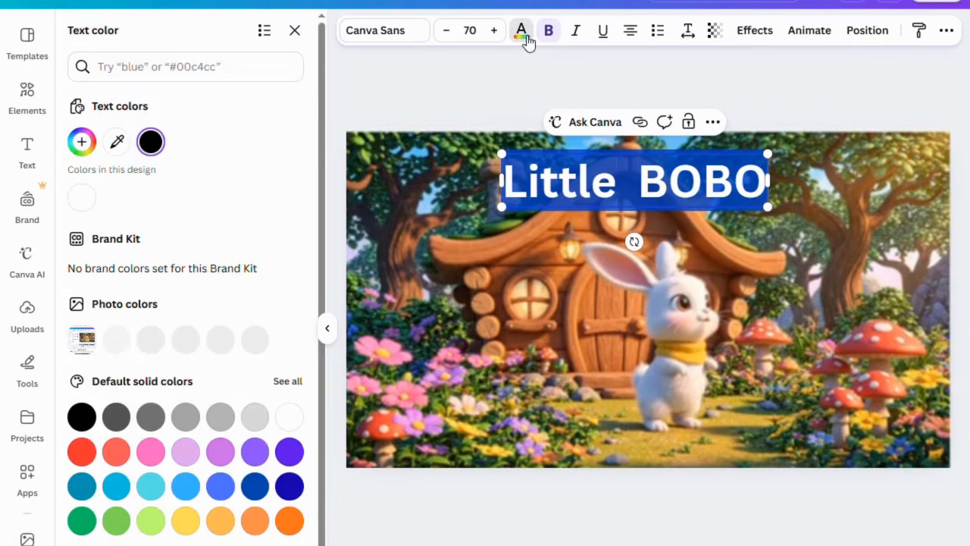
click(154, 453)
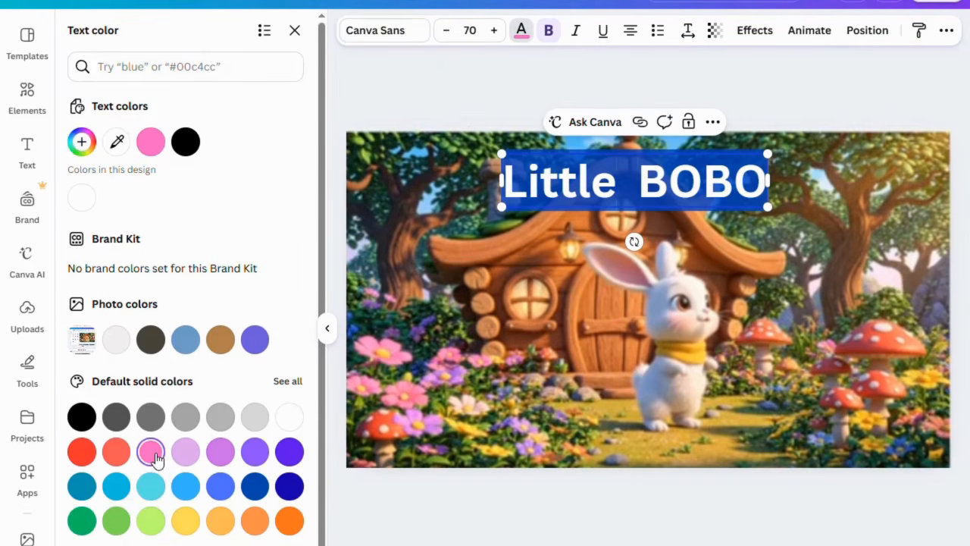
click(531, 318)
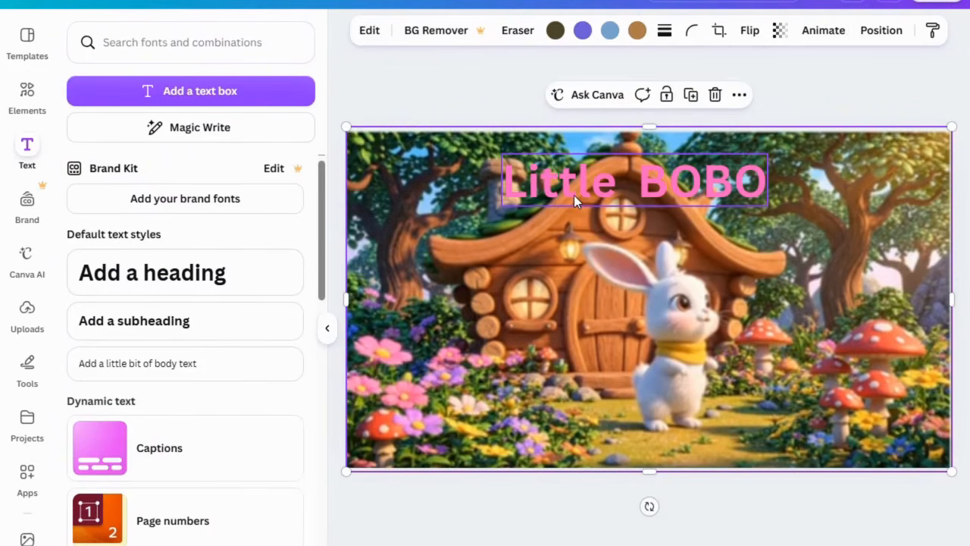
Apply the Outline effect and the Curve shape to the "Little BOBO" title.
click(574, 195)
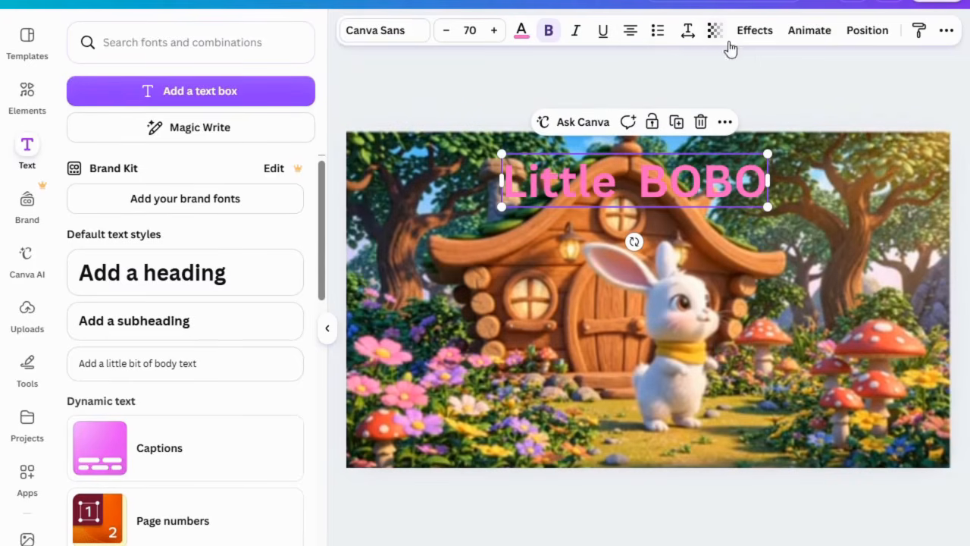
click(762, 37)
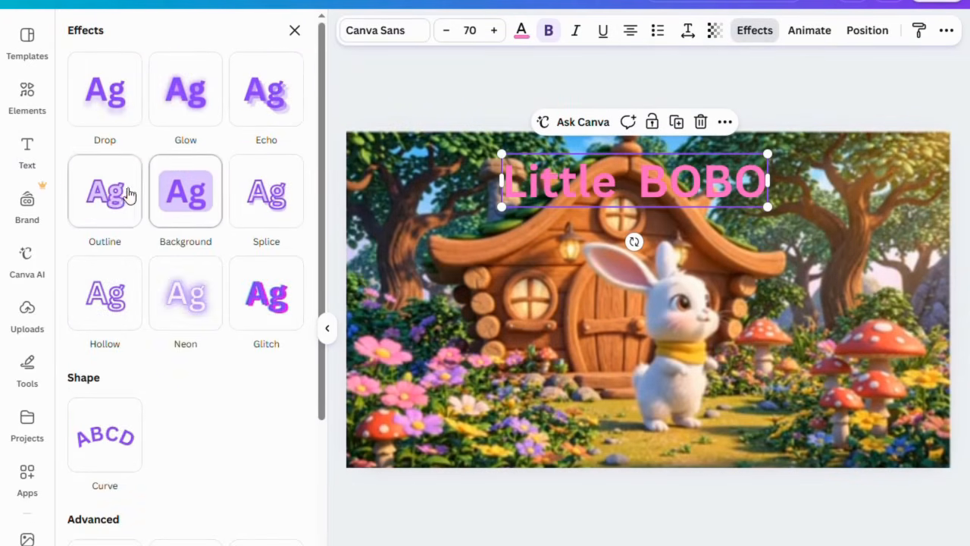
click(115, 198)
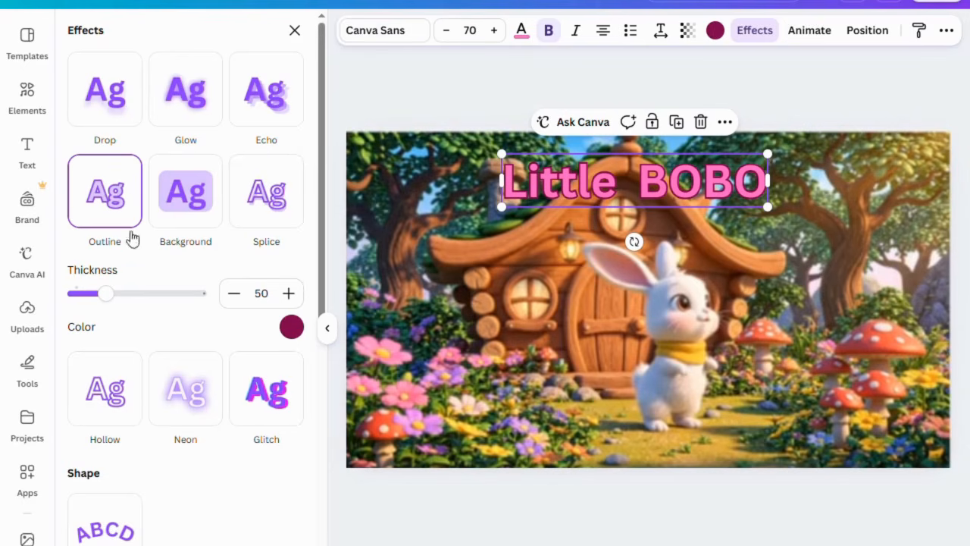
click(108, 534)
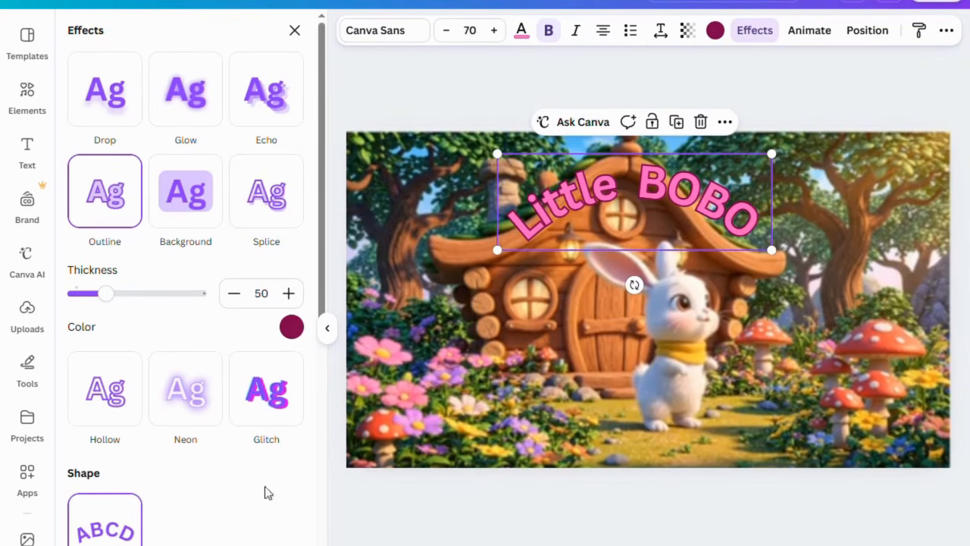
click(734, 253)
click(733, 247)
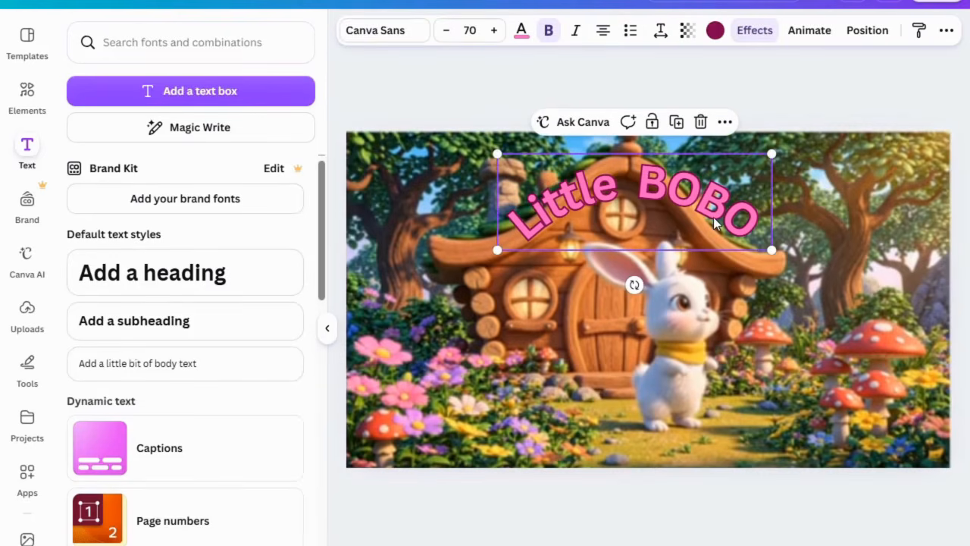
key(Escape)
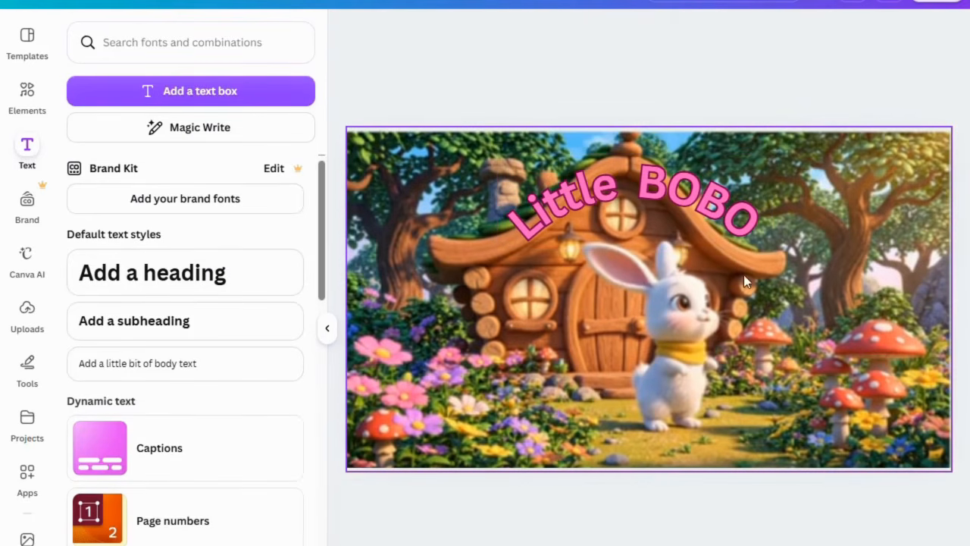
Change the color of the whole "Little BOBO" title to a green-to-yellow gradient.
click(547, 190)
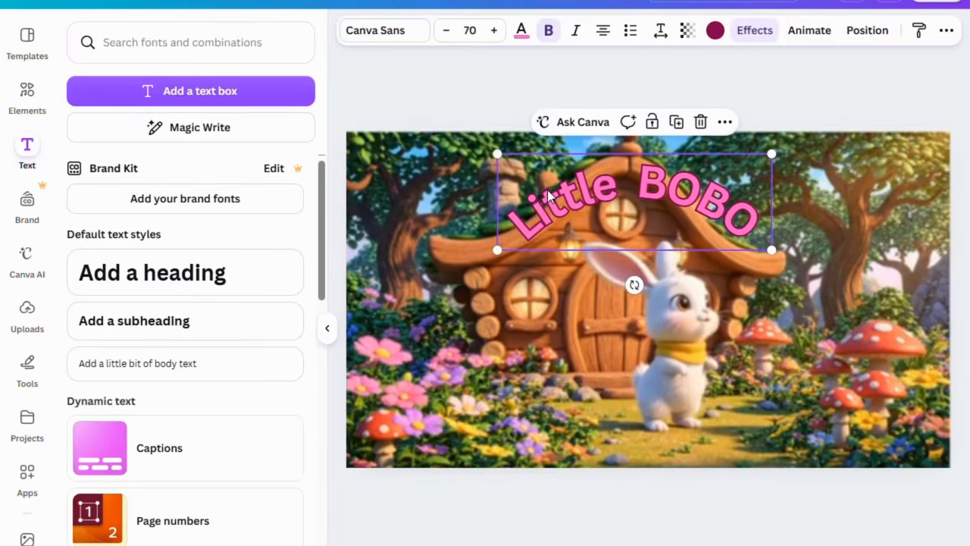
click(547, 190)
key(ctrl+a)
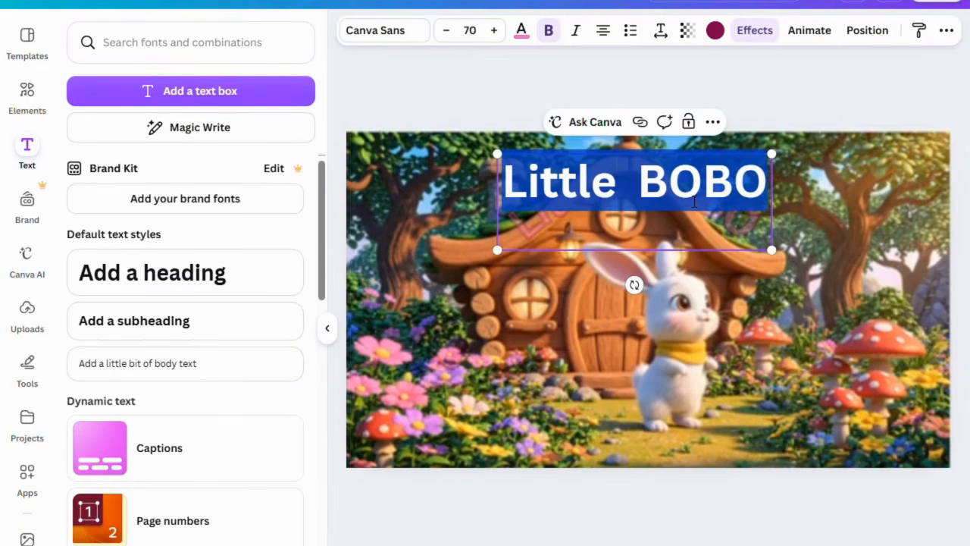
click(528, 41)
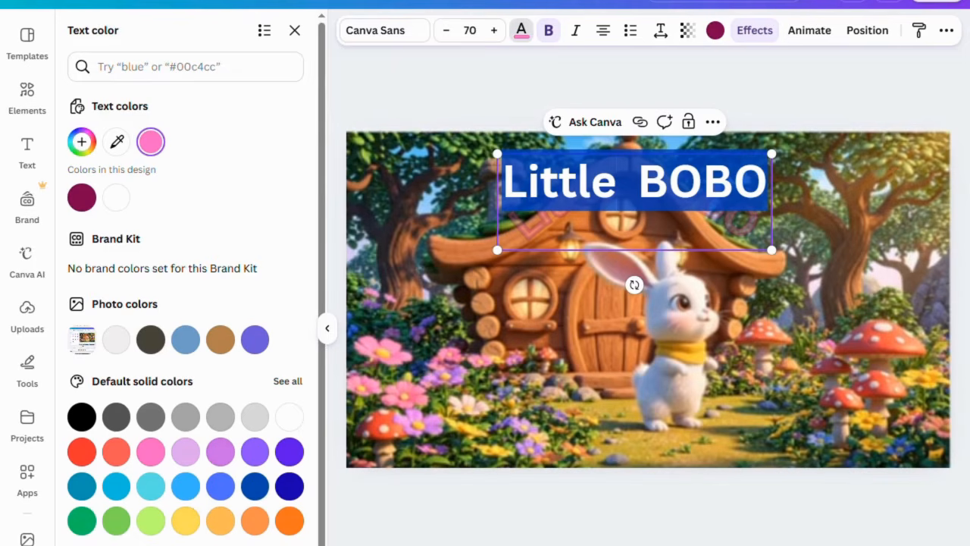
click(82, 545)
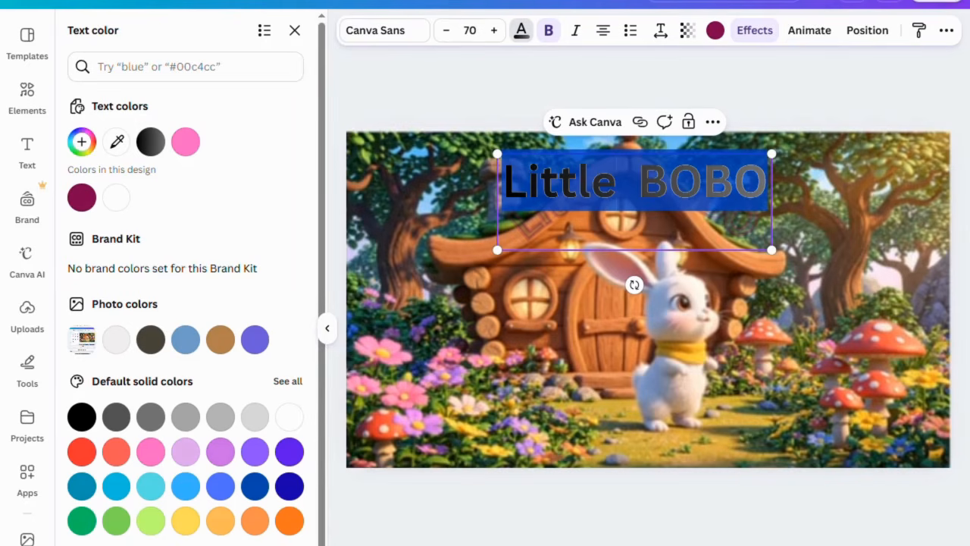
click(82, 545)
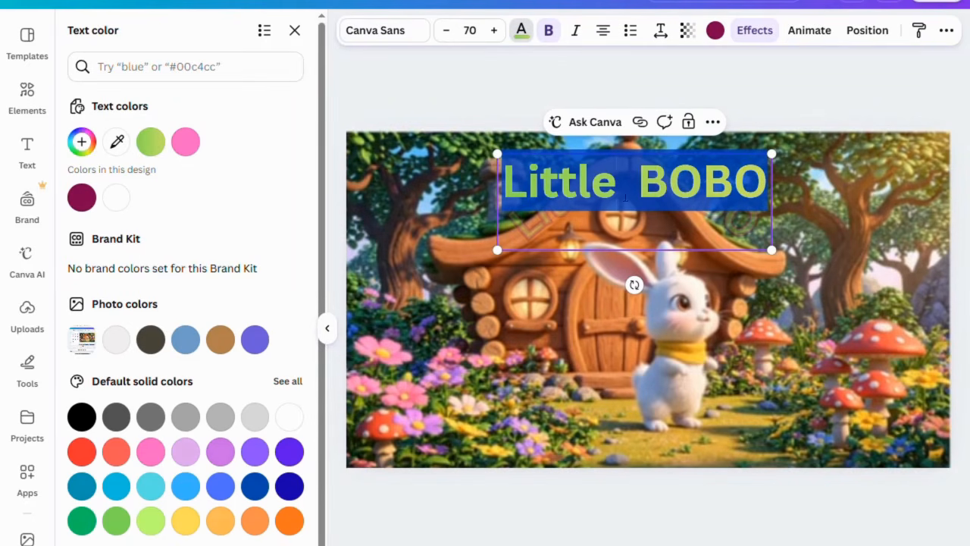
Apply the Bubble effect to the "Little BOBO" title and deselect everything on the thumbnail.
click(755, 31)
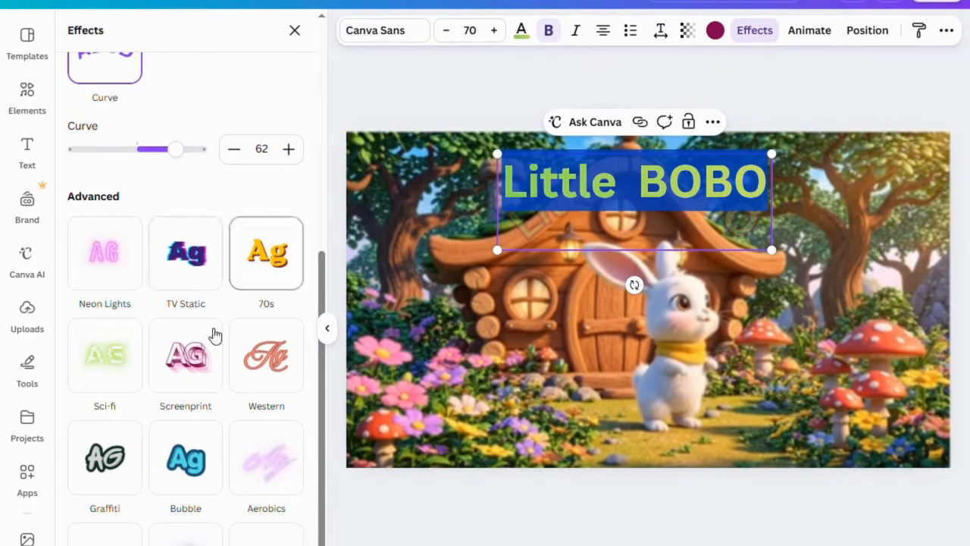
click(185, 459)
click(515, 389)
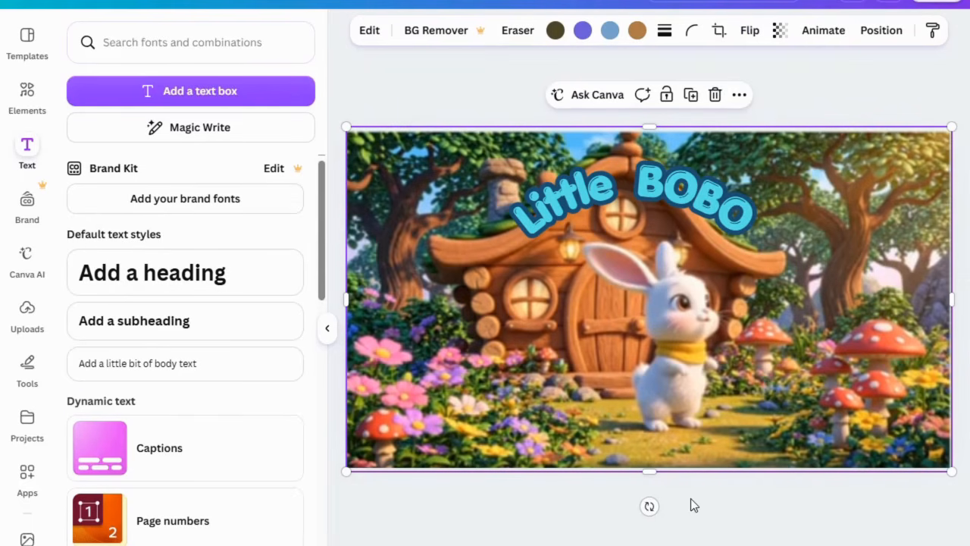
click(711, 543)
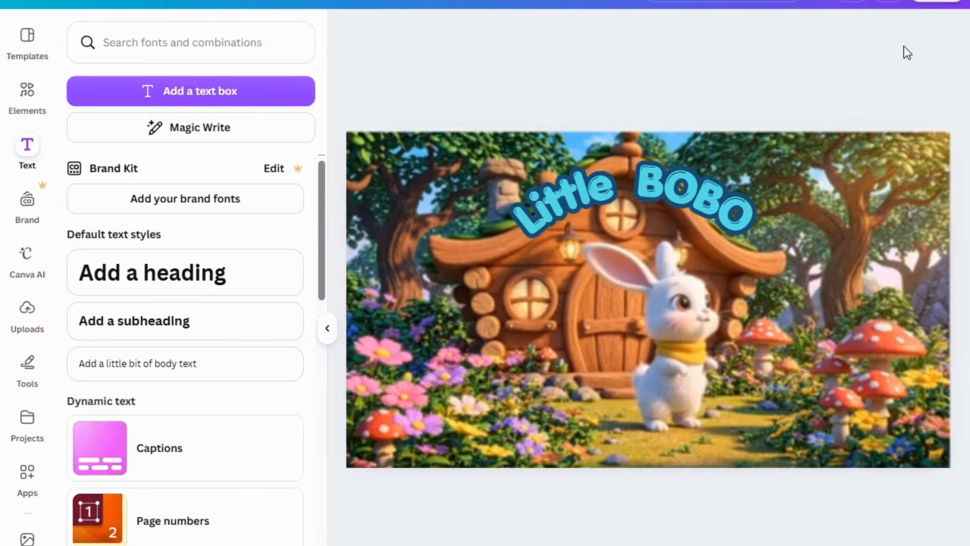
click(937, 3)
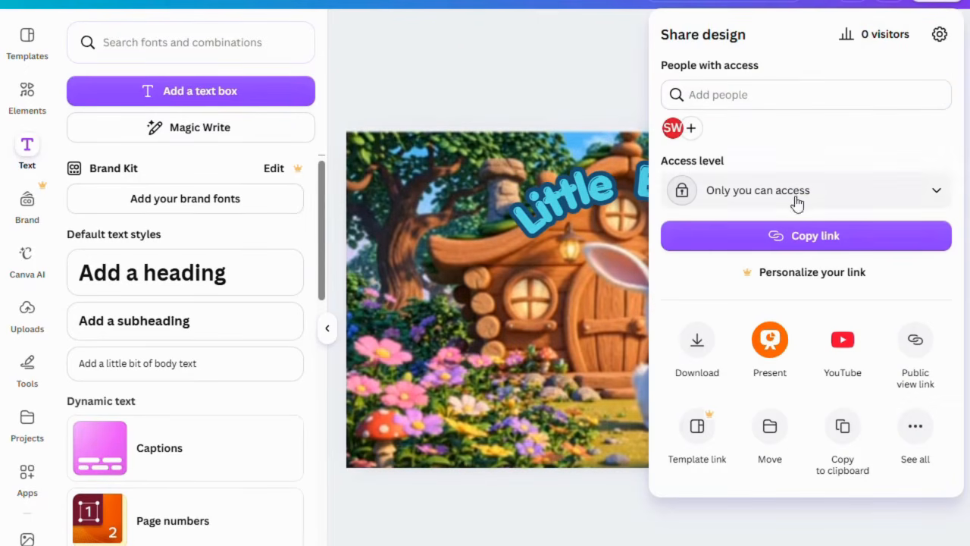
click(697, 343)
click(732, 100)
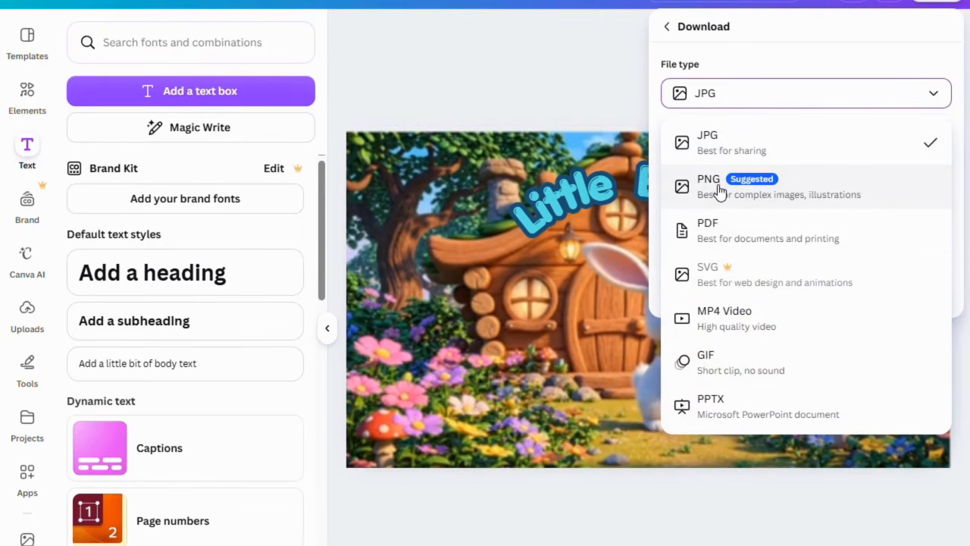
click(612, 174)
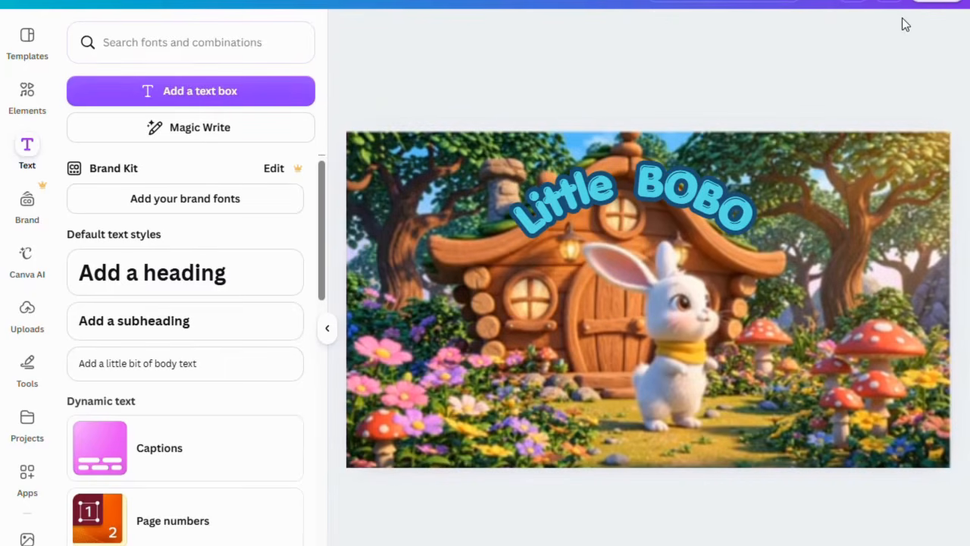
Download the "Little BOBO" thumbnail as a JPG at 1,280 × 720 px with medium quality.
click(931, 3)
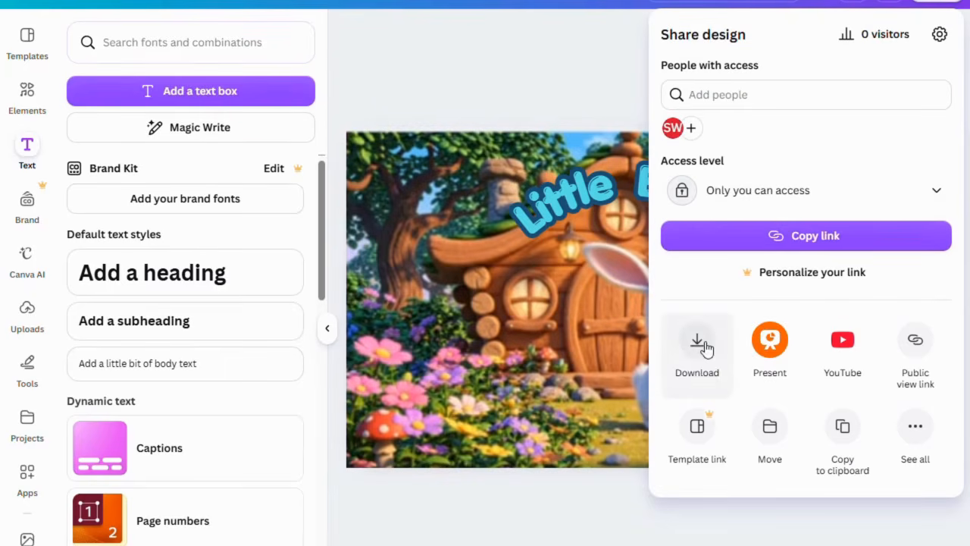
click(700, 345)
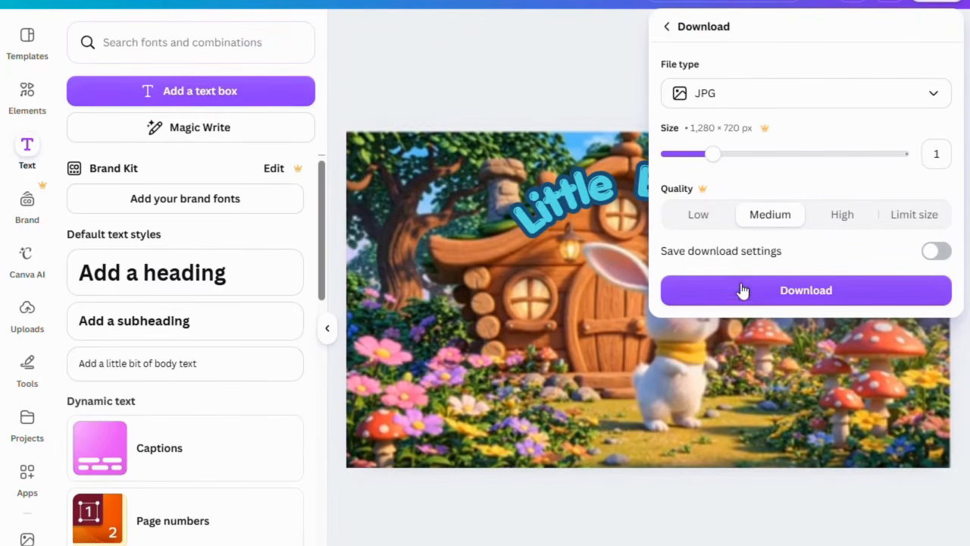
click(742, 290)
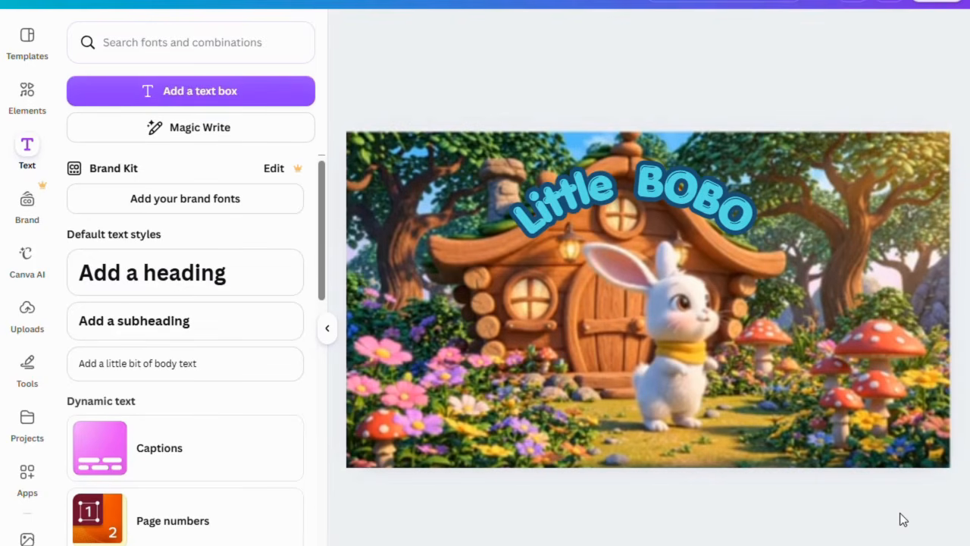
Select the screen-recording clip in the video project and move the playhead to 27:30.
click(713, 352)
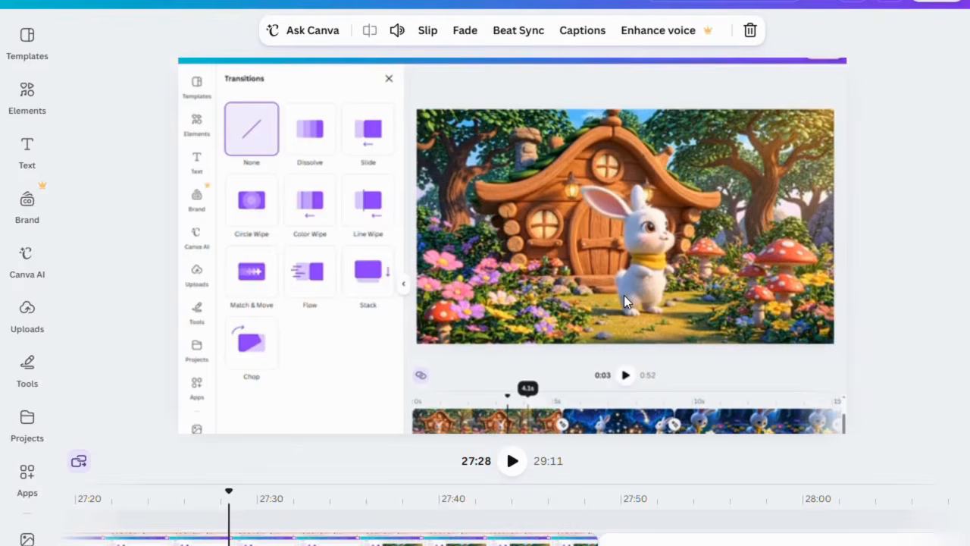
click(624, 295)
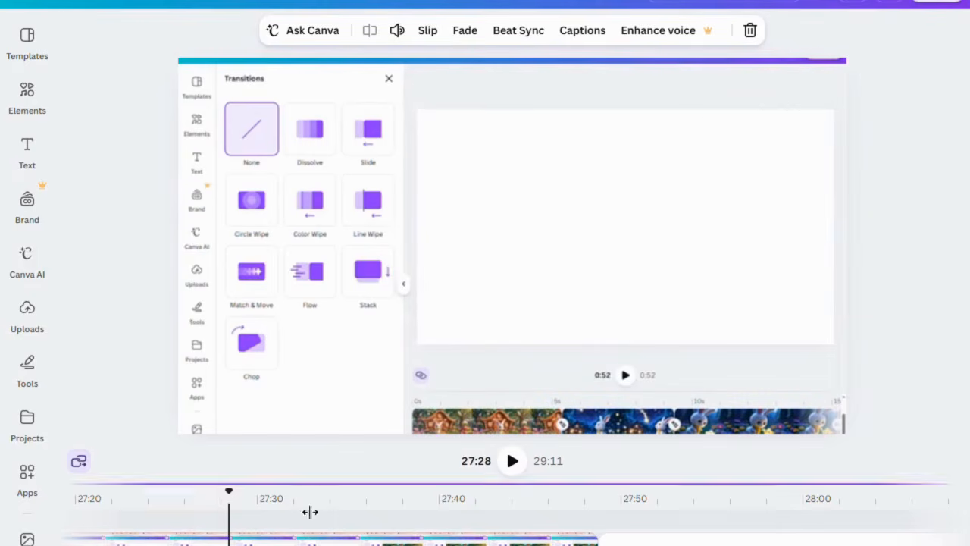
click(254, 540)
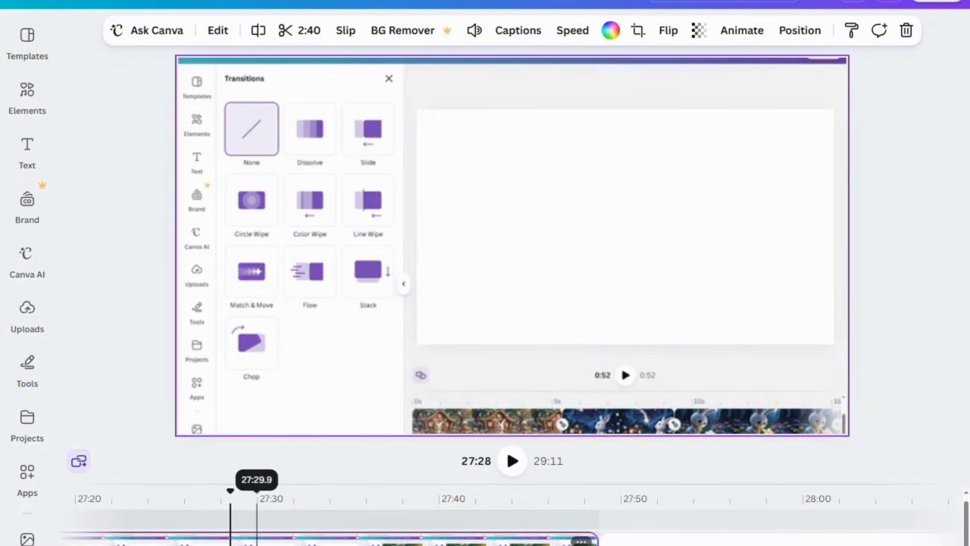
click(263, 518)
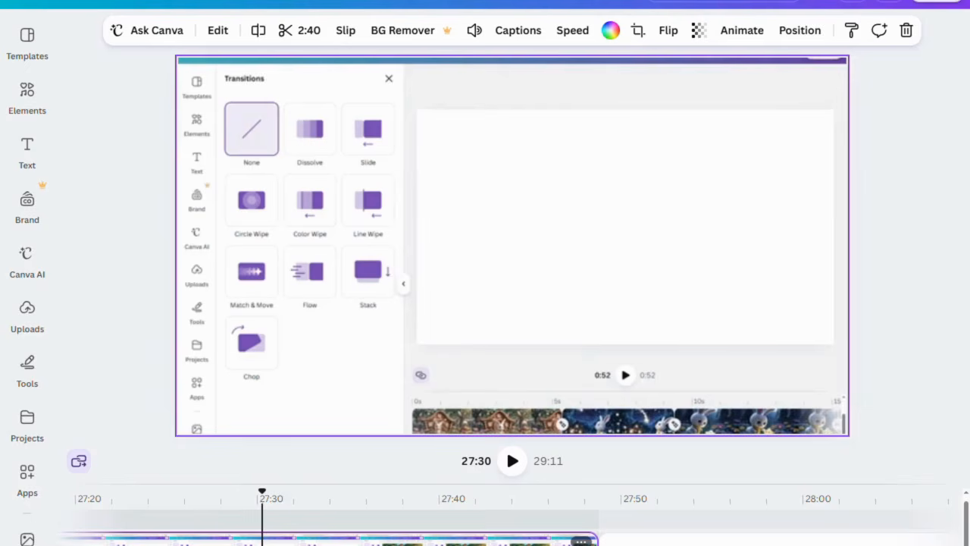